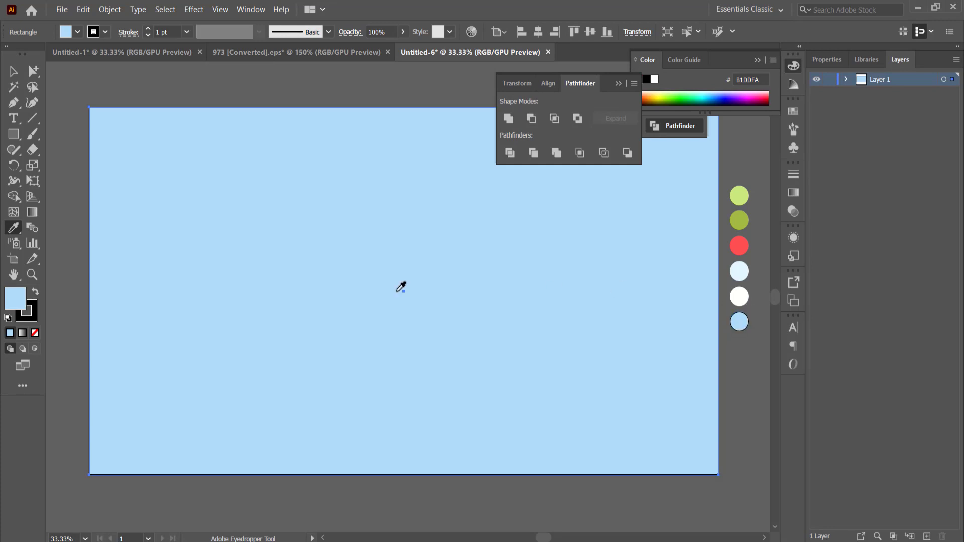
Step: Remove the stroke from the light blue background rectangle
click(36, 309)
click(35, 333)
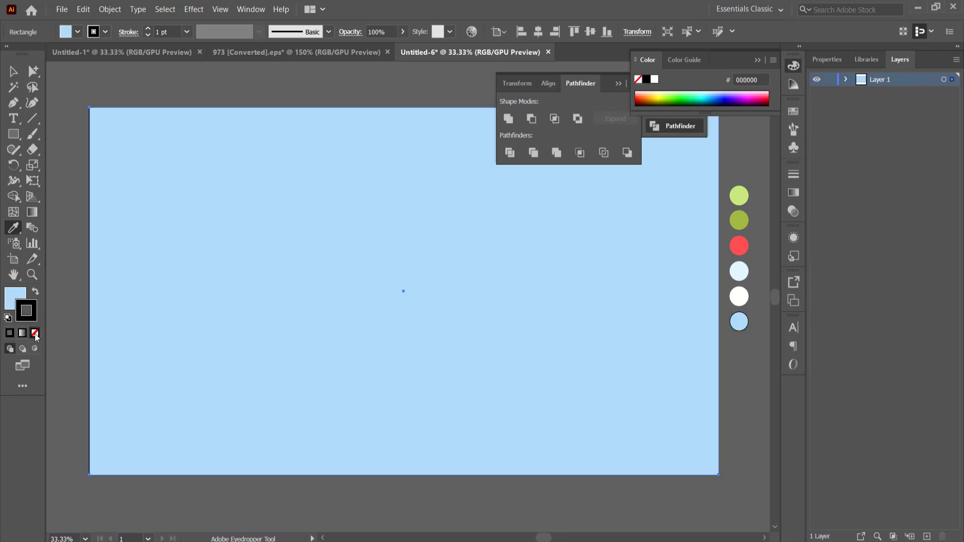
click(12, 72)
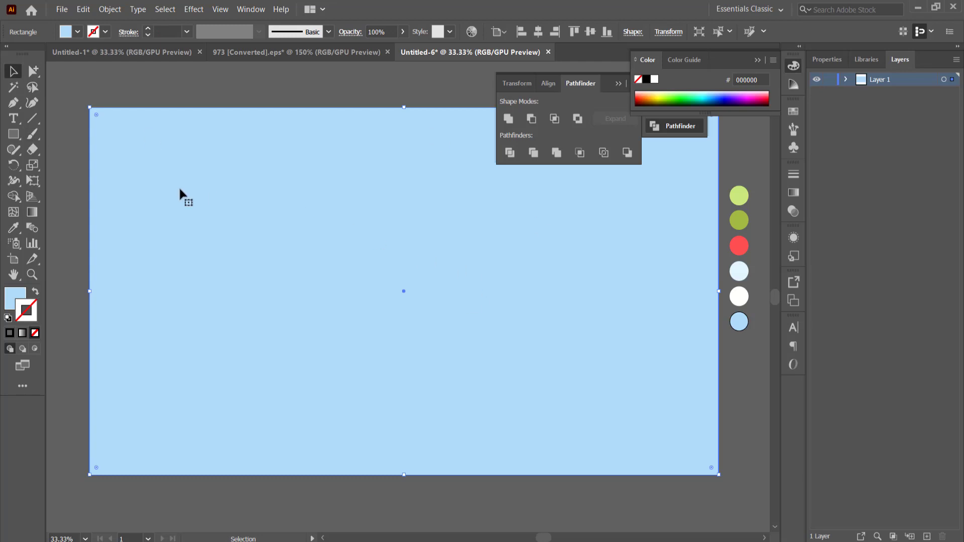
Step: Draw an upright triangle in the upper middle of the artboard with the Star tool, adjusting the number of points while drawing
click(13, 134)
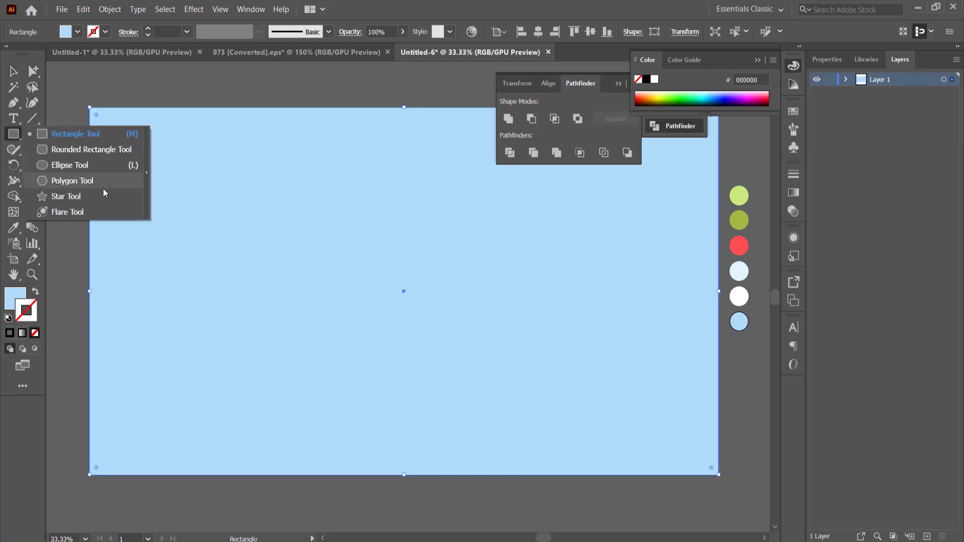
click(101, 196)
mouse_move(374, 203)
mouse_down()
mouse_move(429, 270)
mouse_move(422, 256)
mouse_move(436, 261)
mouse_move(424, 252)
mouse_move(431, 261)
mouse_move(433, 253)
mouse_up()
key(Up)
key(Up)
key(Up)
key(Down)
key(Down)
key(Down)
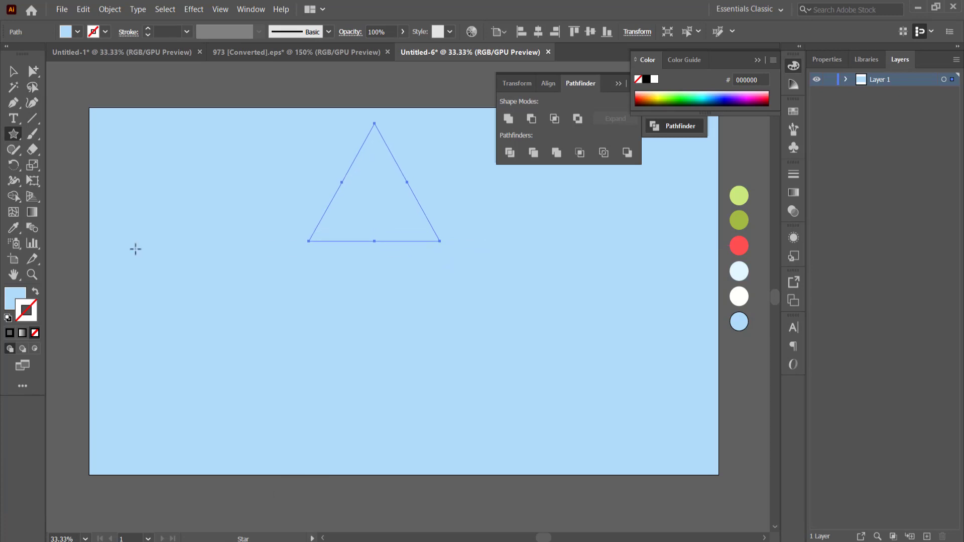
Step: Fill the triangle with the pale blue palette swatch, turn it to point downward and shift it slightly
key(i)
click(737, 274)
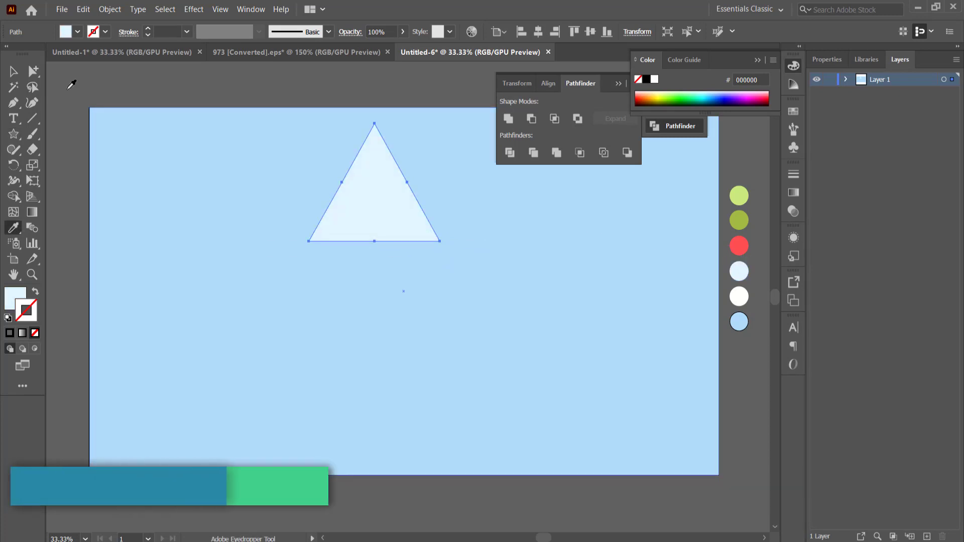
key(v)
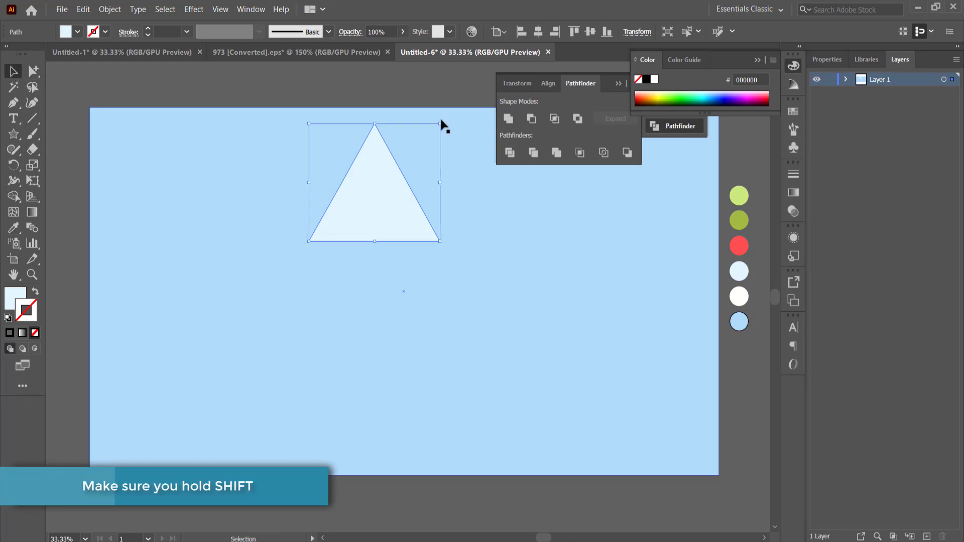
drag(450, 125, 297, 228)
drag(376, 153, 394, 179)
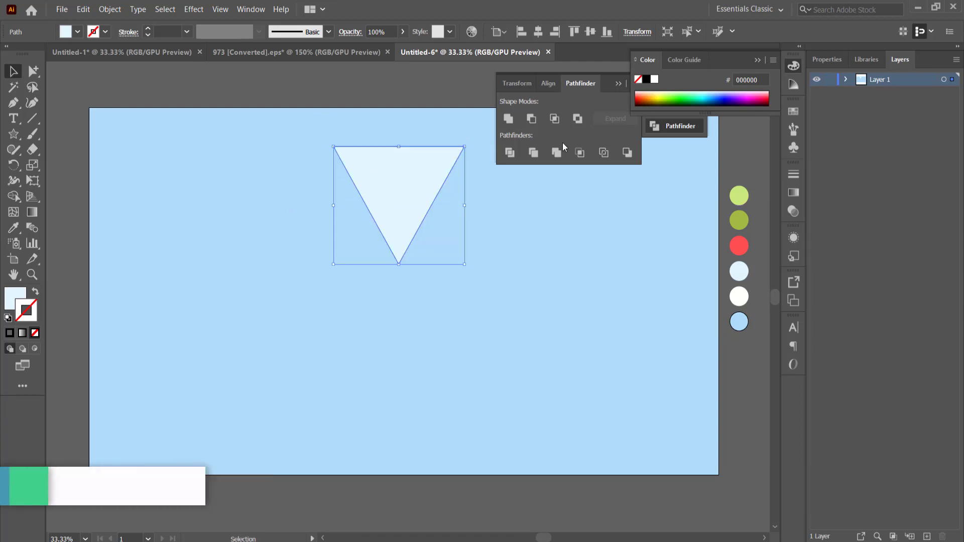
Step: Rename Layer 1 as BG and expand its contents
double_click(878, 81)
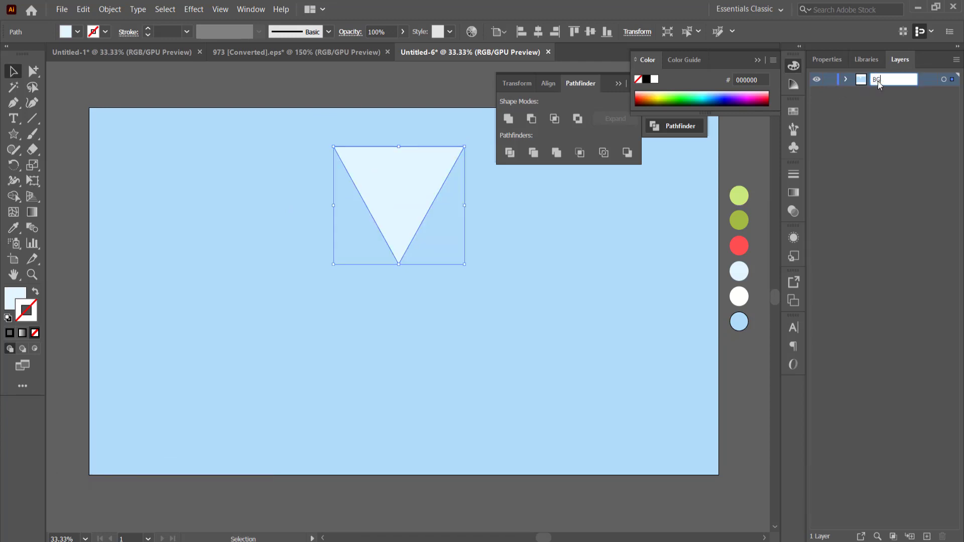
key(Return)
click(847, 80)
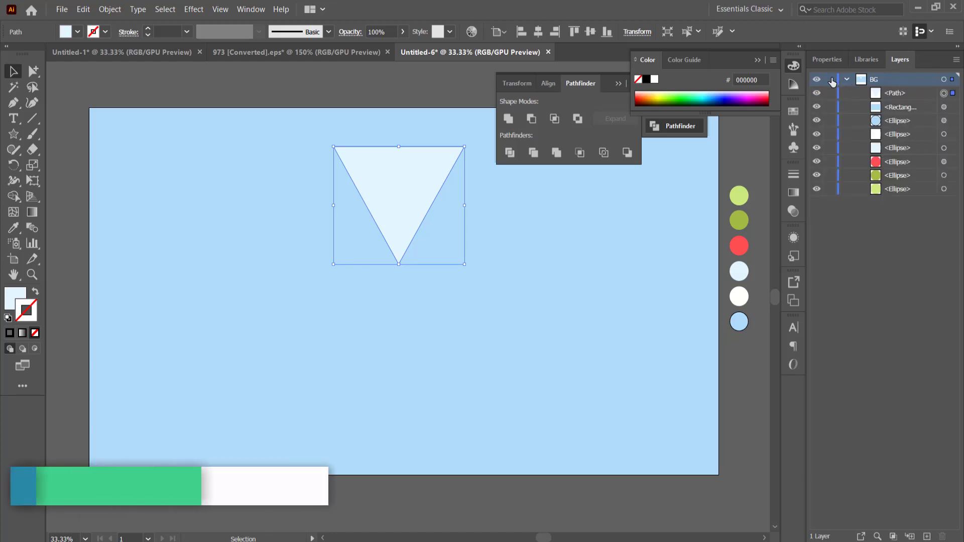
Step: Add a new layer, move the triangle path into it, and lock and collapse the BG layer
click(926, 536)
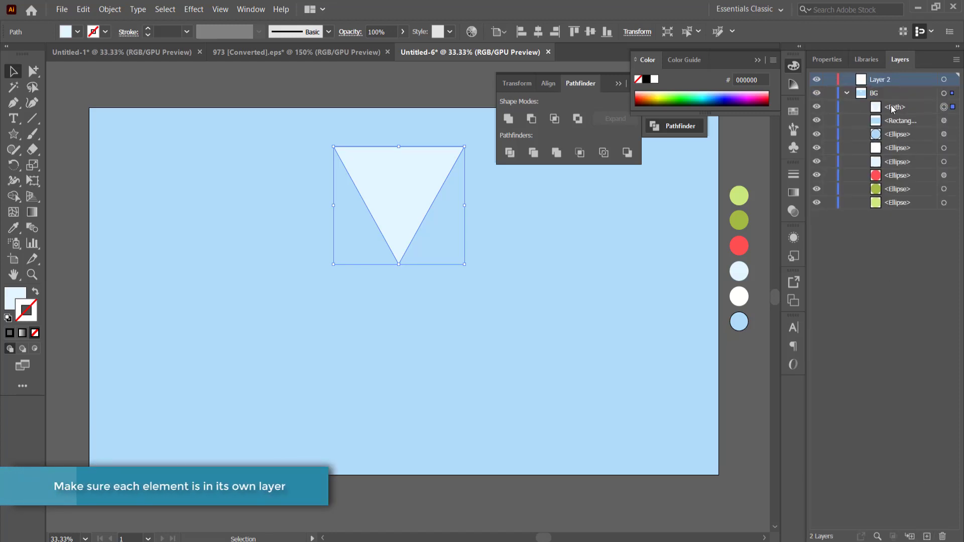
drag(895, 107, 880, 79)
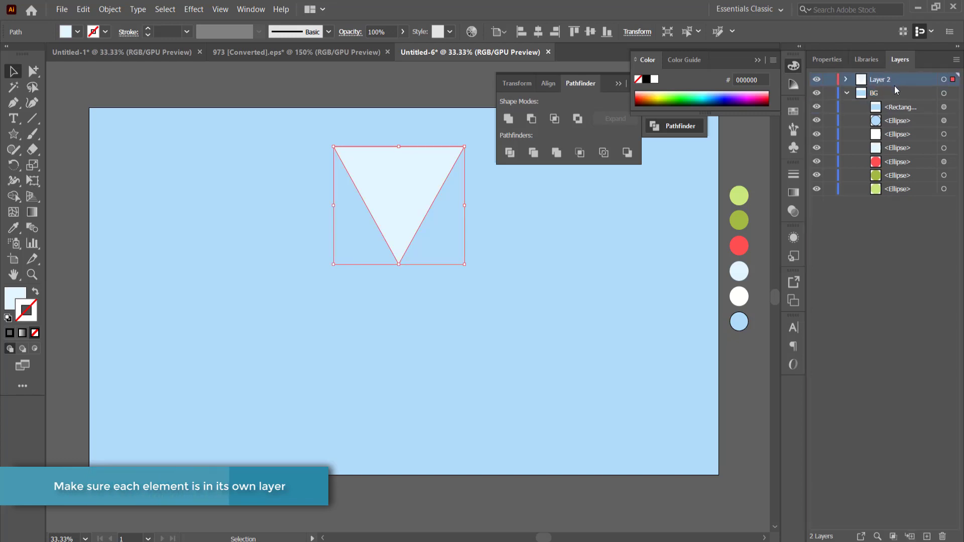
click(830, 93)
click(846, 94)
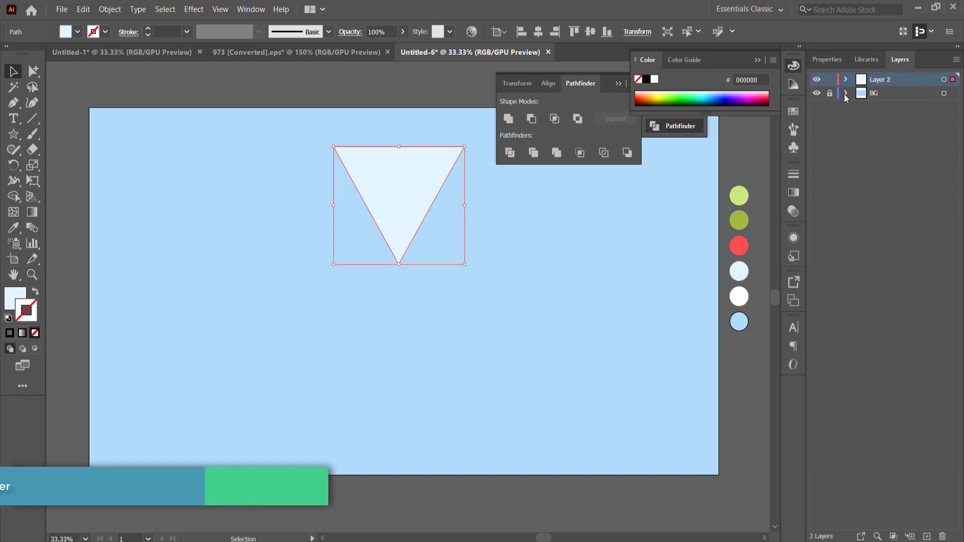
click(627, 245)
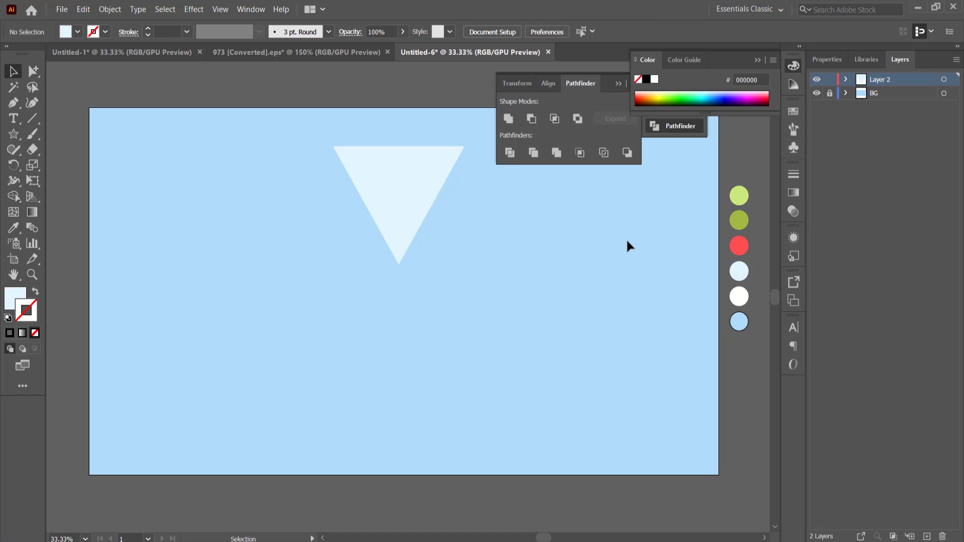
Step: Duplicate the triangle and reshape the copy into a flat, slightly narrower upward-pointing glass base near the bottom of the artboard
drag(396, 166, 417, 317)
drag(488, 295, 365, 392)
drag(408, 348, 421, 353)
drag(419, 312, 418, 415)
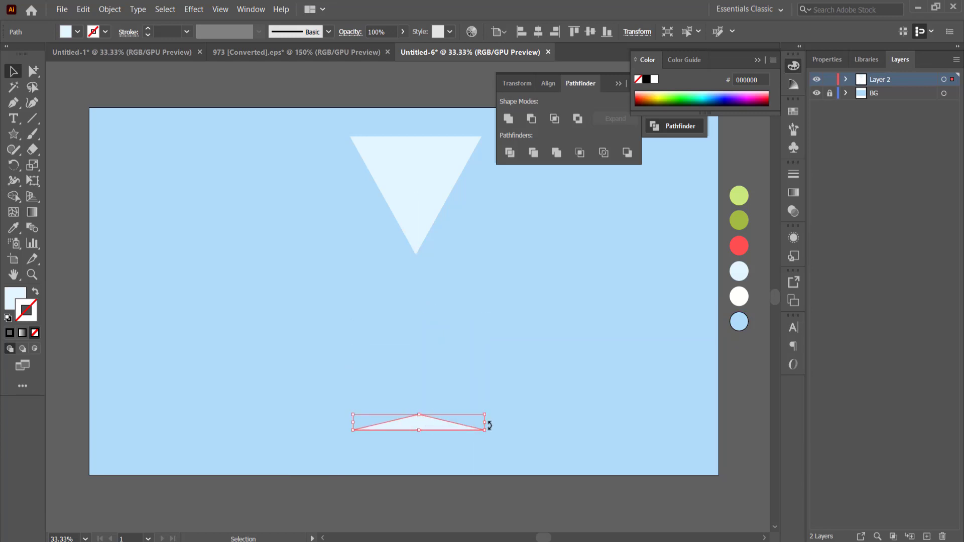
drag(486, 424, 469, 424)
drag(353, 423, 428, 426)
Step: Shorten the upper triangle into a shallower glass bowl and move it down closer to the base
click(434, 167)
drag(434, 168, 427, 213)
drag(416, 299, 417, 246)
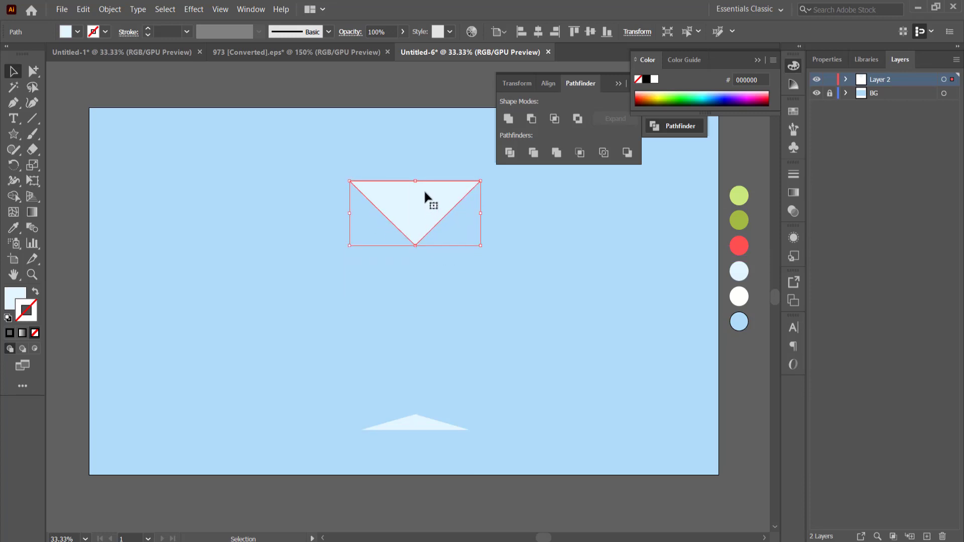
drag(423, 189, 423, 218)
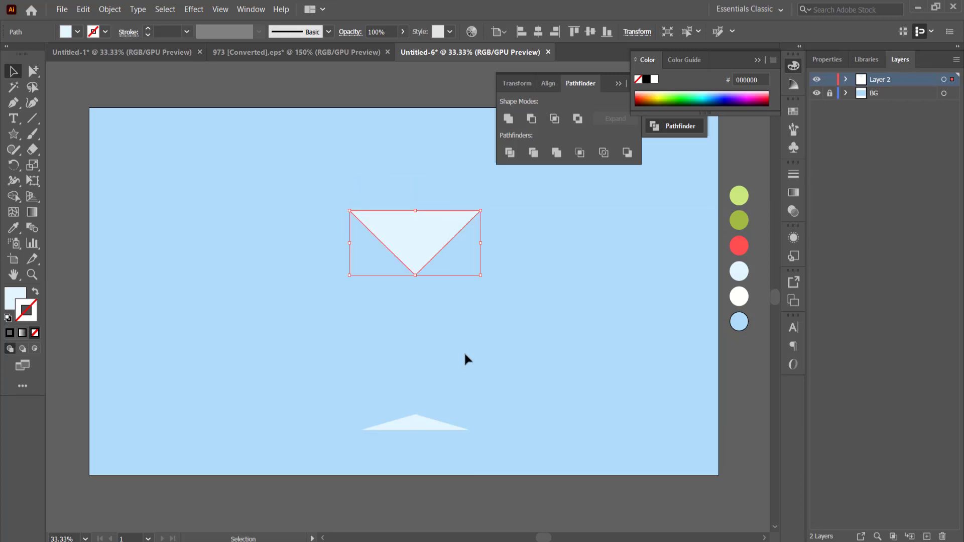
Step: Duplicate the bowl triangle and stretch the copy into a long, thin stem running from the bowl down past the base
click(427, 424)
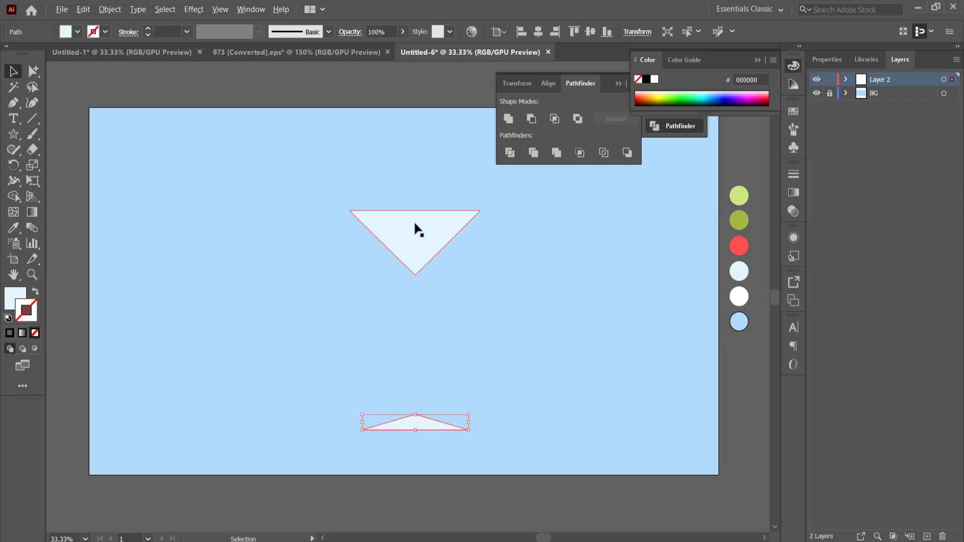
drag(417, 232, 416, 275)
drag(415, 320, 415, 478)
drag(483, 368, 404, 368)
drag(411, 309, 418, 306)
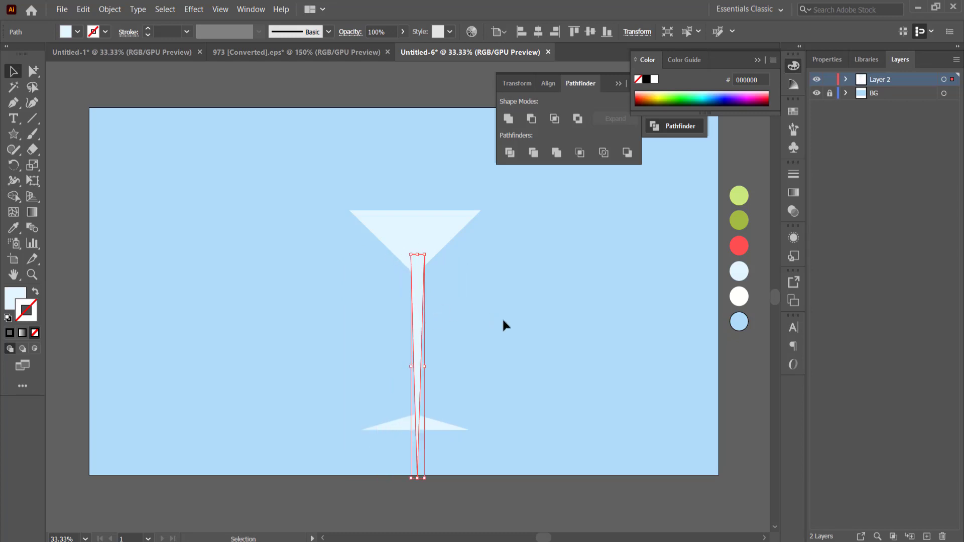
click(522, 306)
Step: Center the bowl, stem and base horizontally on one another
scroll(480, 312, down, 1)
scroll(474, 307, up, 1)
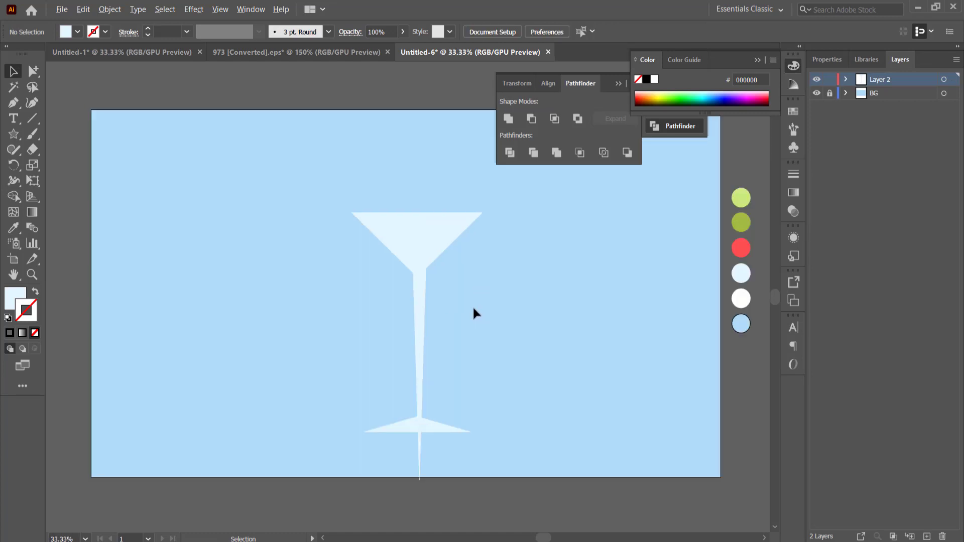
drag(288, 177, 475, 437)
drag(579, 481, 578, 481)
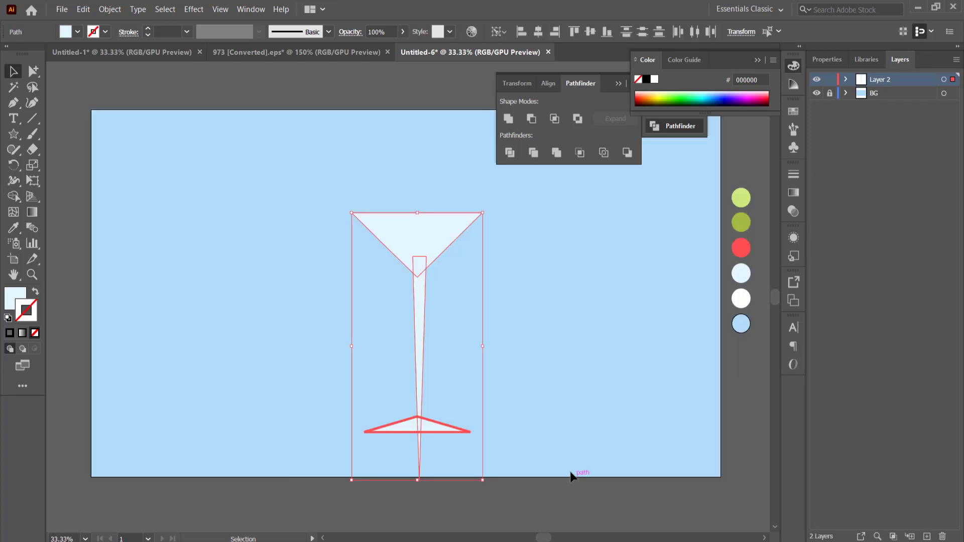
click(538, 32)
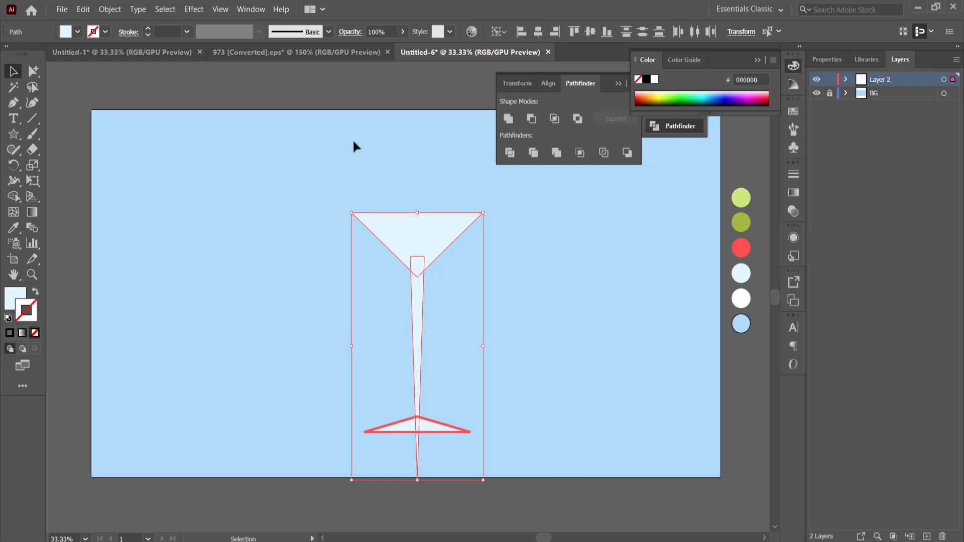
click(479, 385)
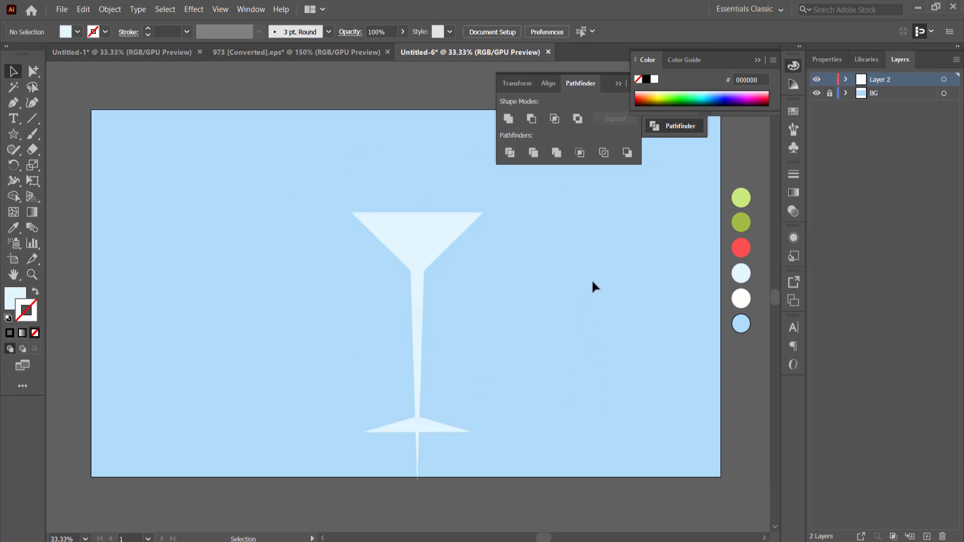
Step: Trim off the part of the stem that extends below the base using the Shape Builder tool
scroll(434, 429, up, 2)
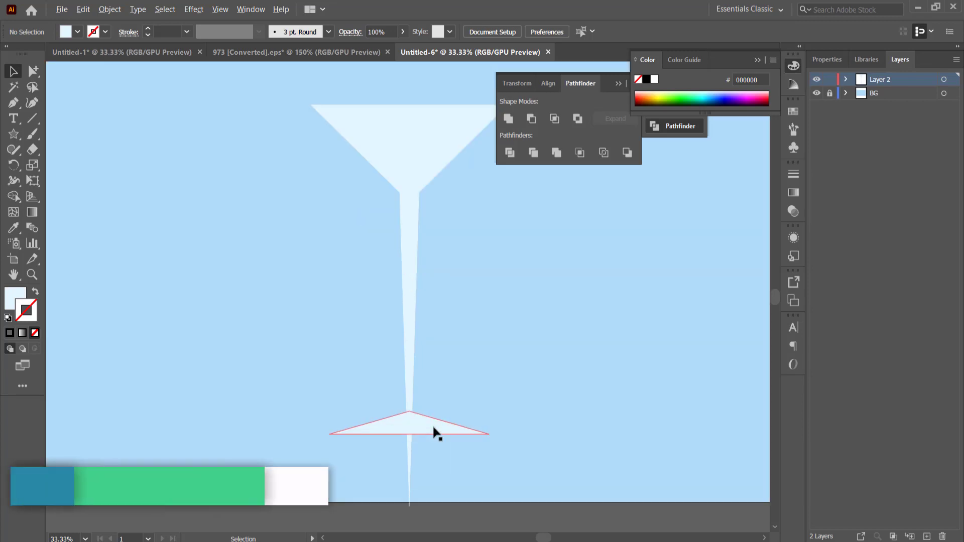
scroll(427, 433, up, 2)
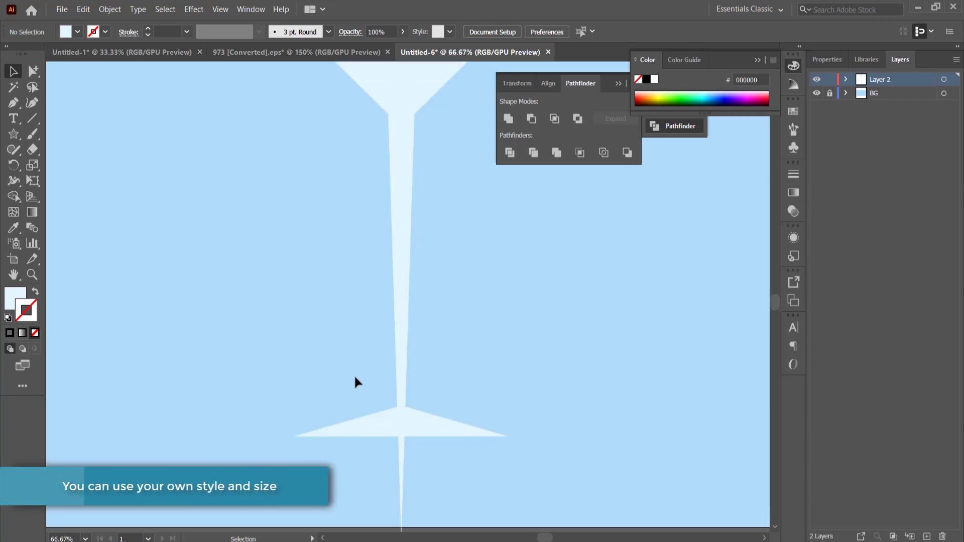
click(402, 309)
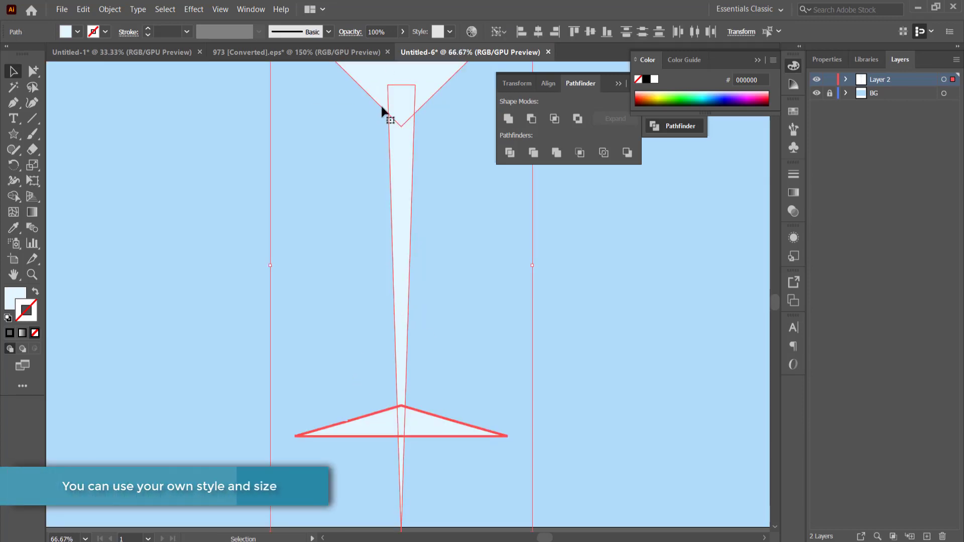
click(11, 202)
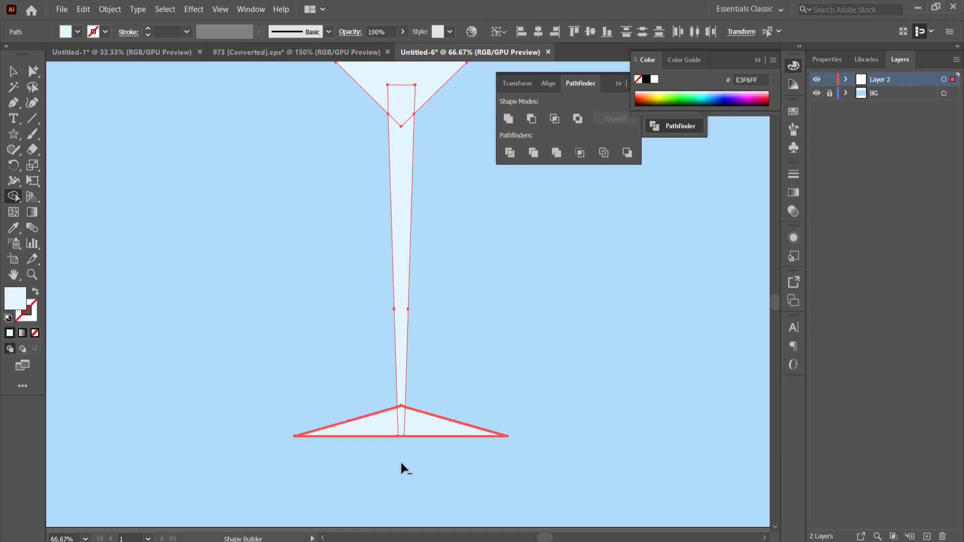
scroll(486, 249, up, 3)
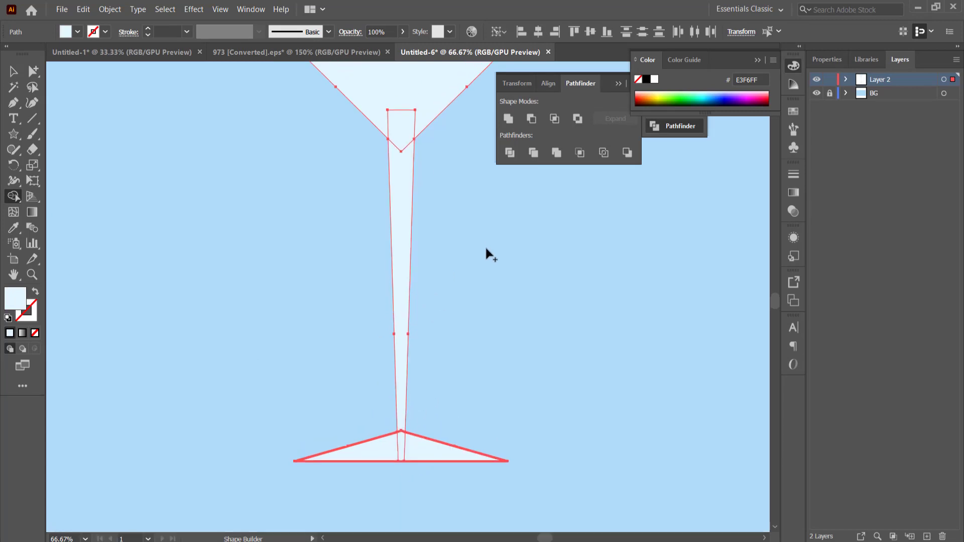
click(13, 72)
click(214, 195)
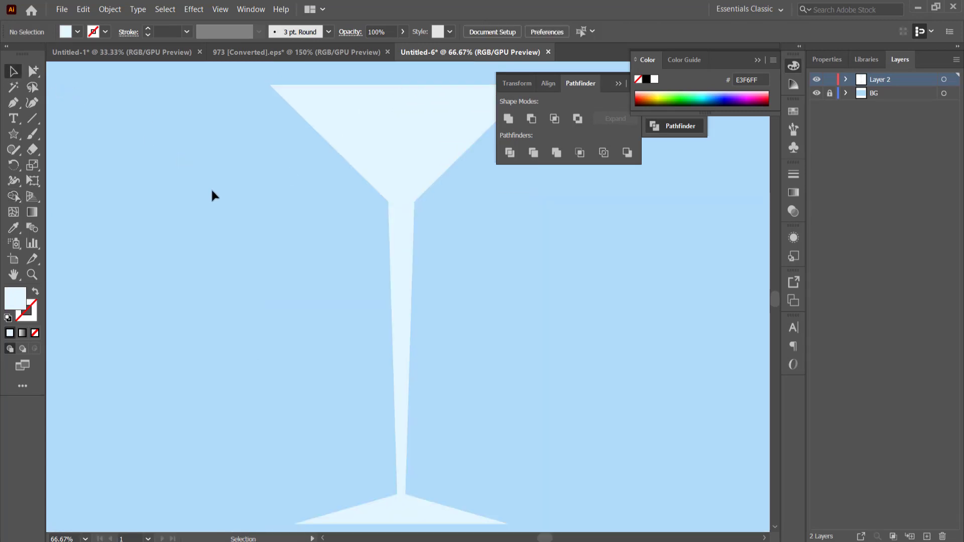
Step: Move the Pathfinder panel clear of the artwork and create an inner copy of the bowl triangle with an Offset Path of -20 px
drag(607, 78, 743, 124)
click(409, 118)
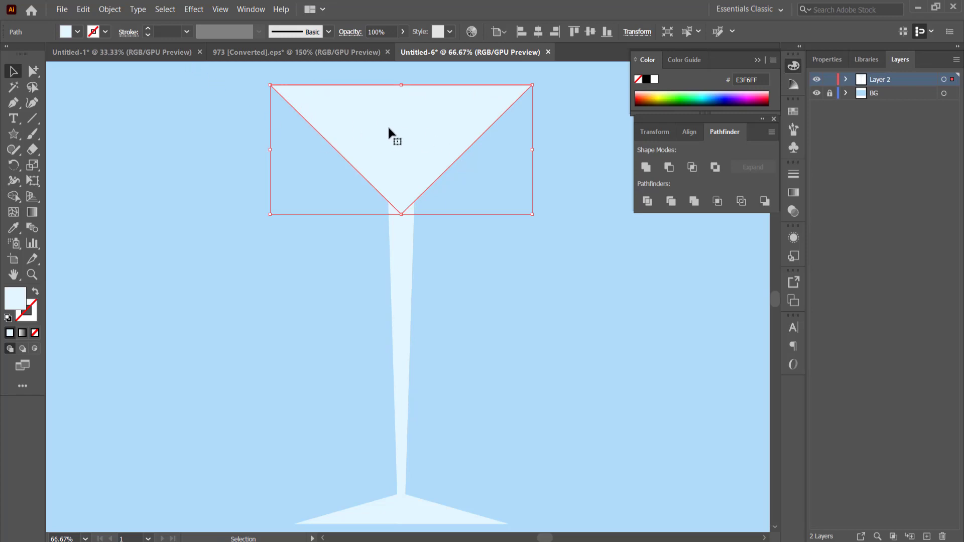
click(111, 10)
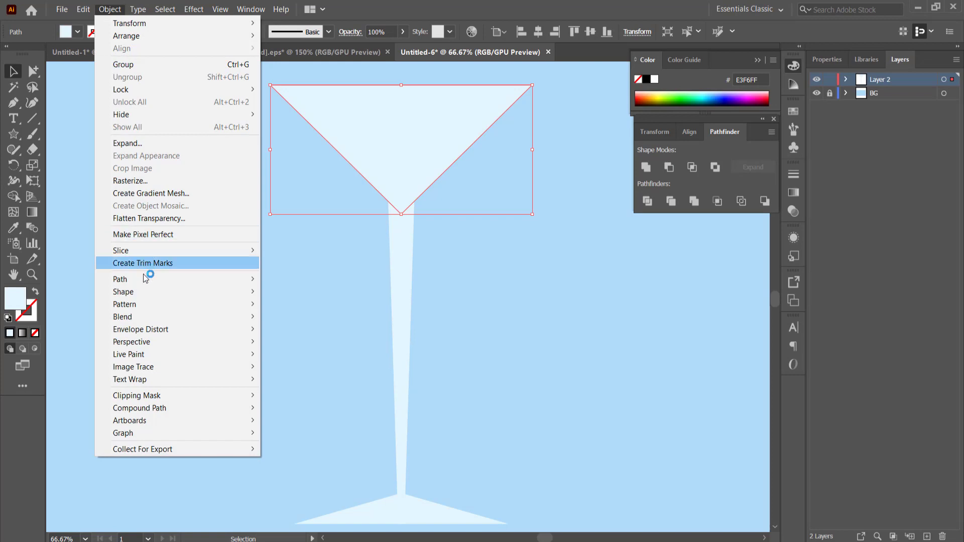
mouse_move(138, 278)
click(309, 320)
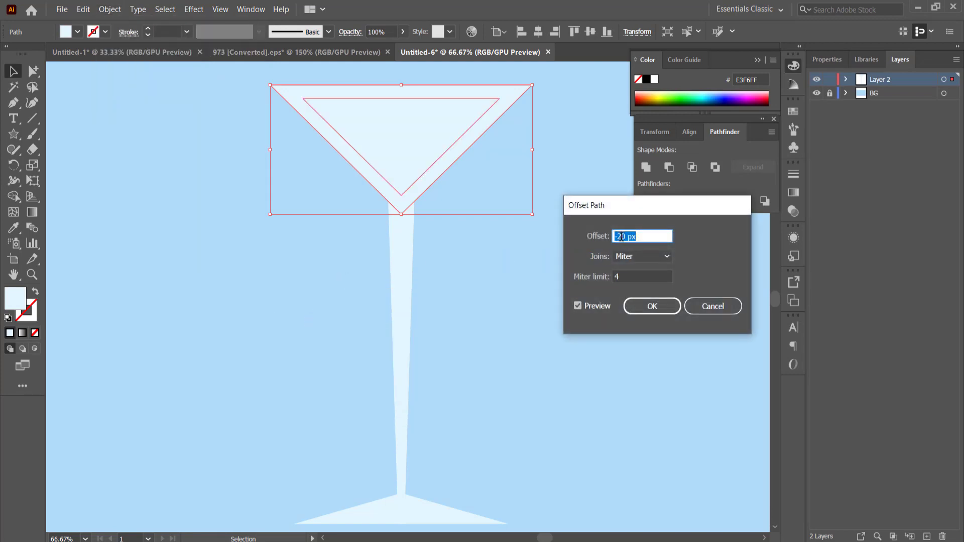
click(649, 308)
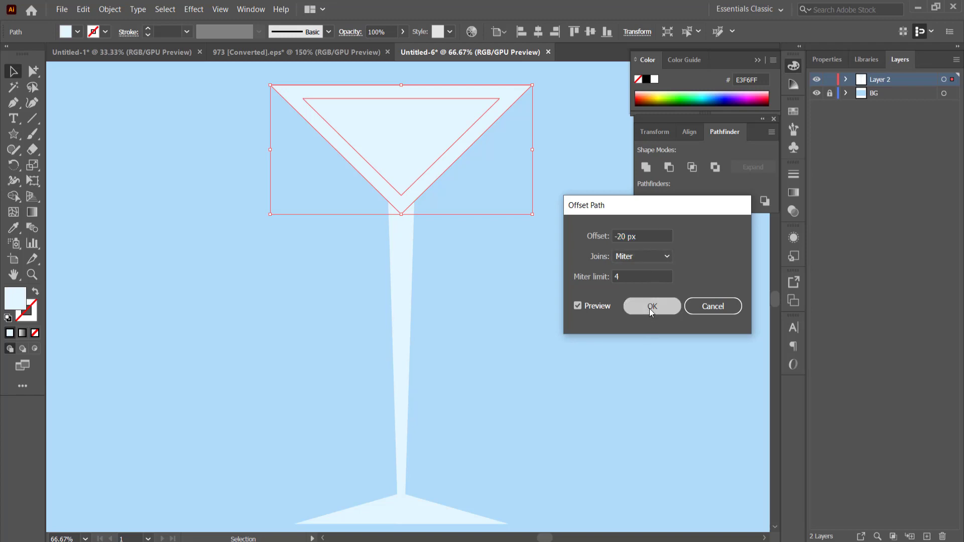
Step: Add a new layer above Layer 2 and expand Layer 2 to list its paths
click(928, 537)
click(846, 94)
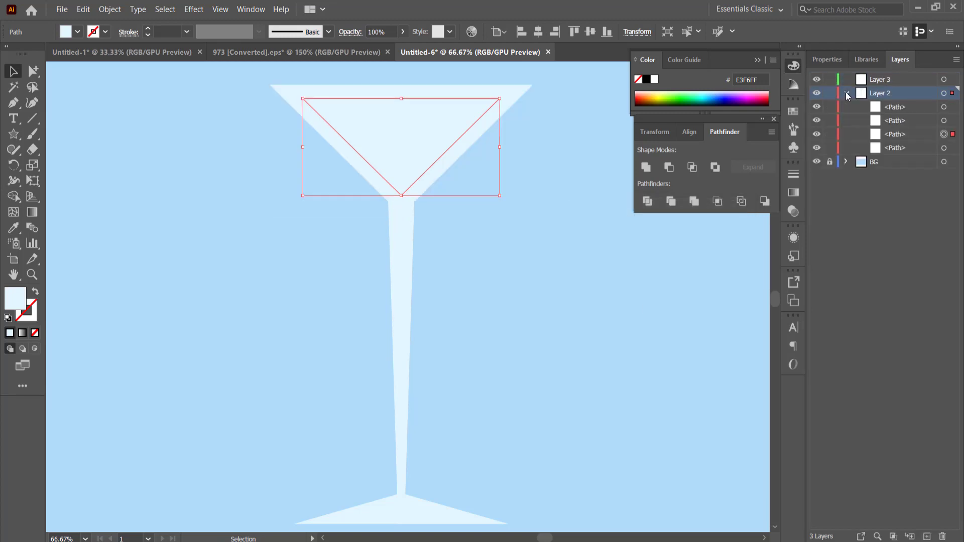
click(815, 108)
click(815, 107)
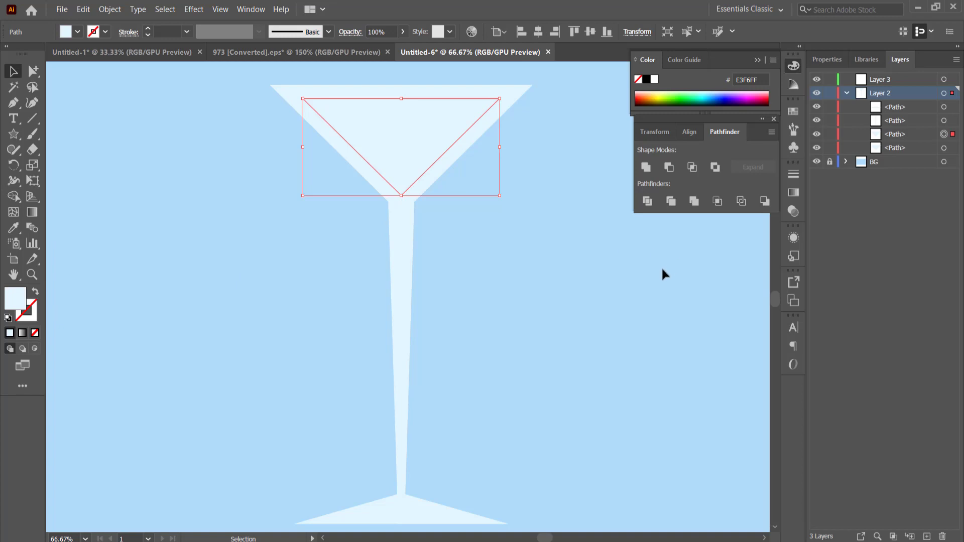
Step: Fill the inner bowl triangle with the red of the palette swatch (FE4E50) using the Eyedropper
drag(592, 271, 372, 265)
scroll(384, 261, down, 1)
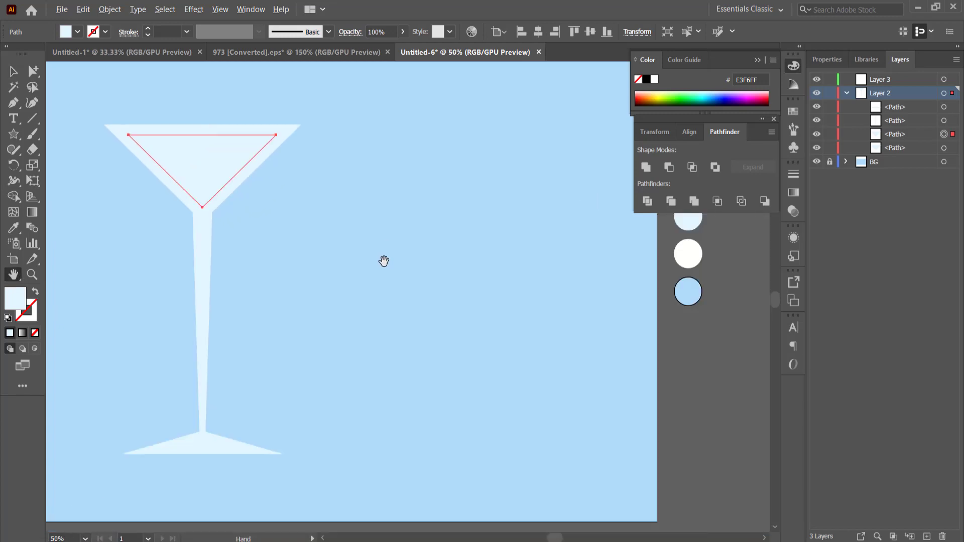
drag(478, 259, 439, 316)
key(i)
click(651, 234)
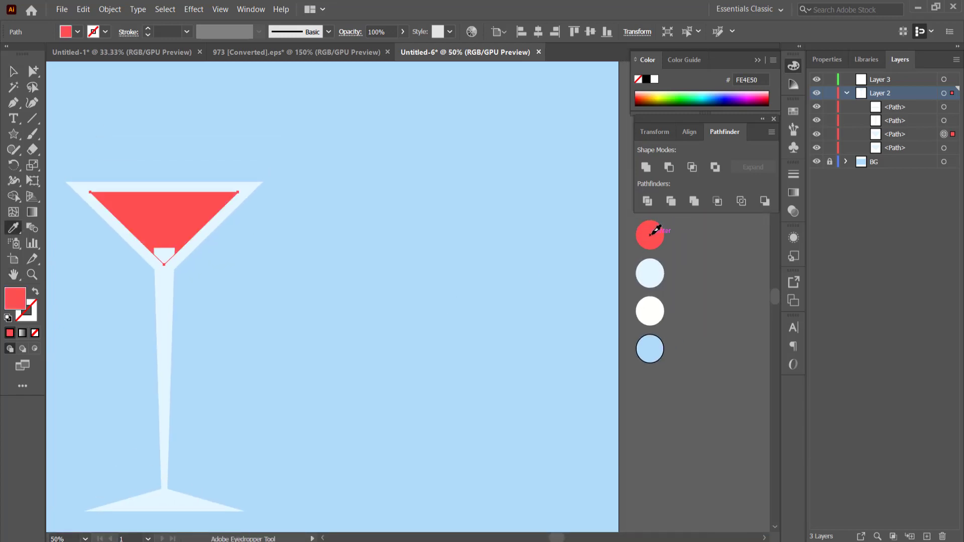
Step: Move the red triangle path out of Layer 2 into Layer 3 and deselect it
click(11, 74)
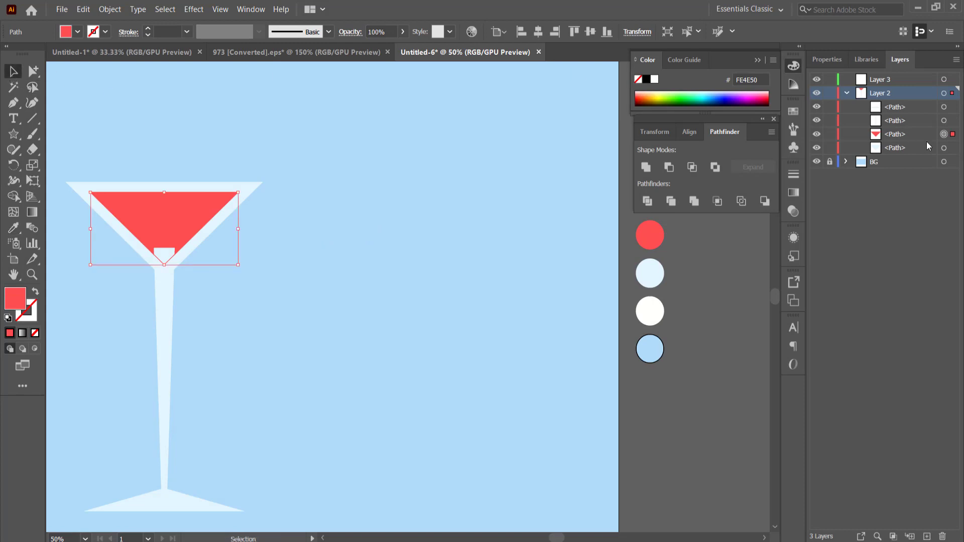
drag(897, 134, 880, 79)
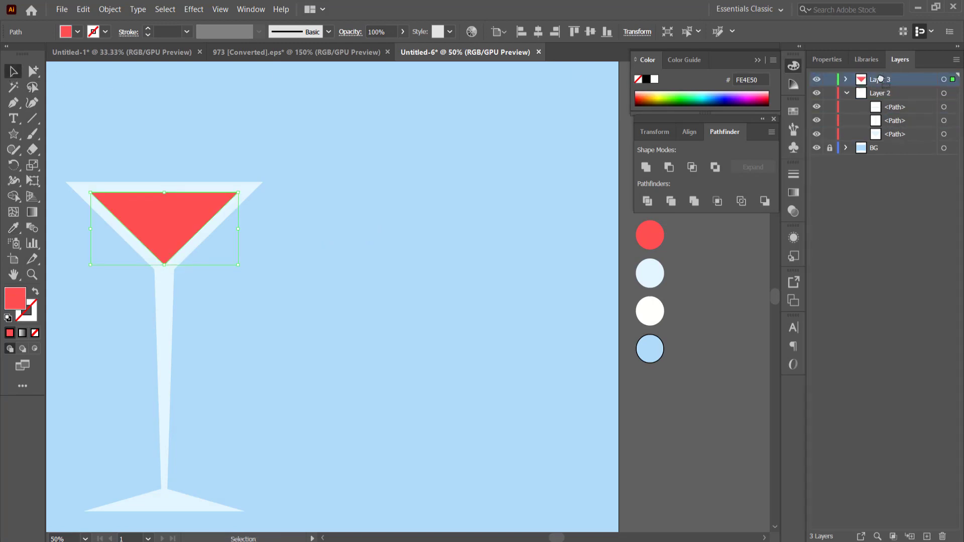
click(185, 136)
Step: Round all corners of the outer bowl triangle in Layer 2 to a radius of about 11 px
scroll(140, 222, up, 1)
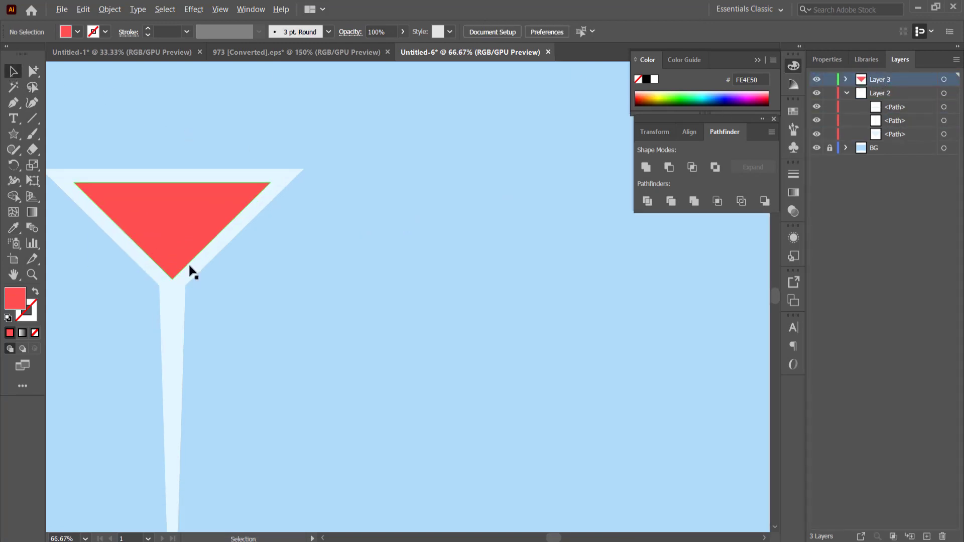
drag(259, 315, 448, 304)
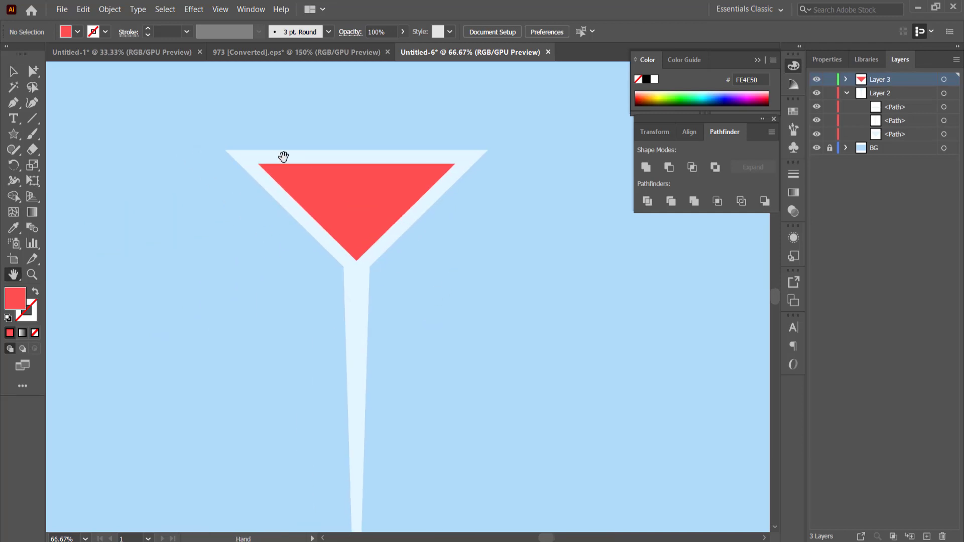
click(884, 95)
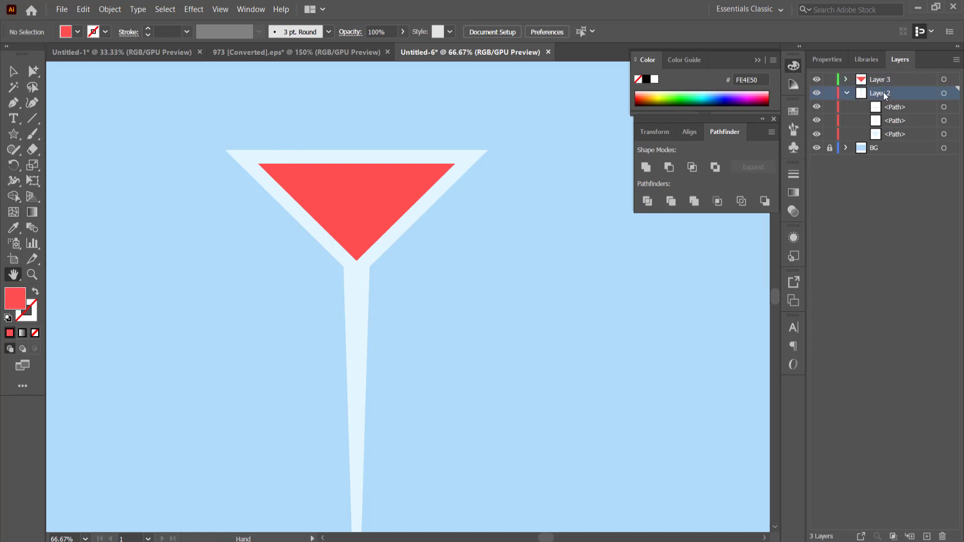
key(v)
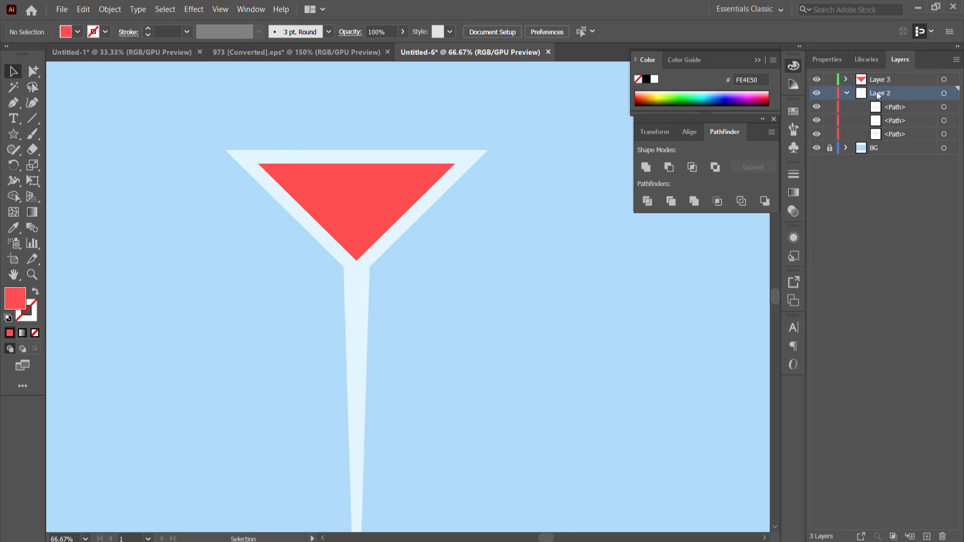
click(300, 155)
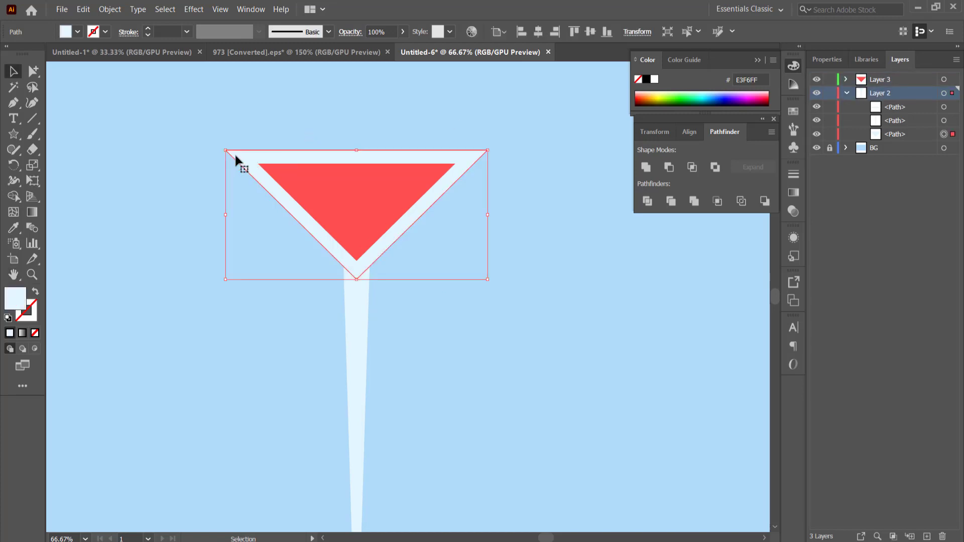
click(29, 76)
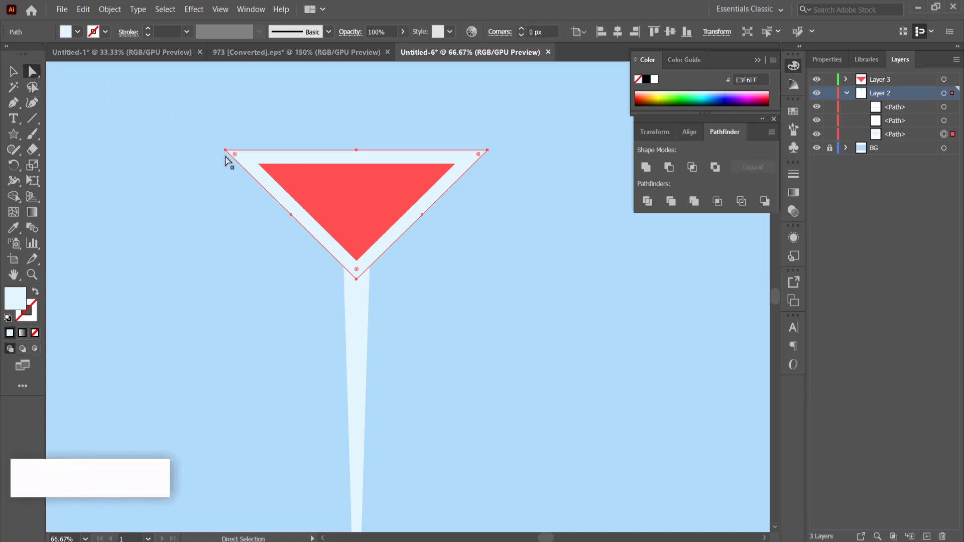
drag(235, 154, 245, 159)
Step: Round the outer corners of the glass base to about 2.6 px and adjust the rounding at its peak
scroll(513, 302, down, 5)
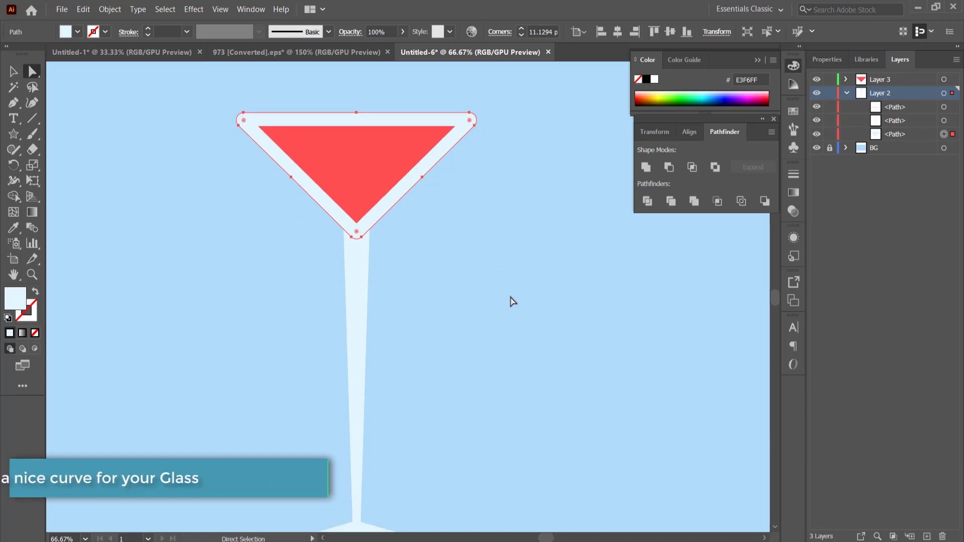
click(365, 453)
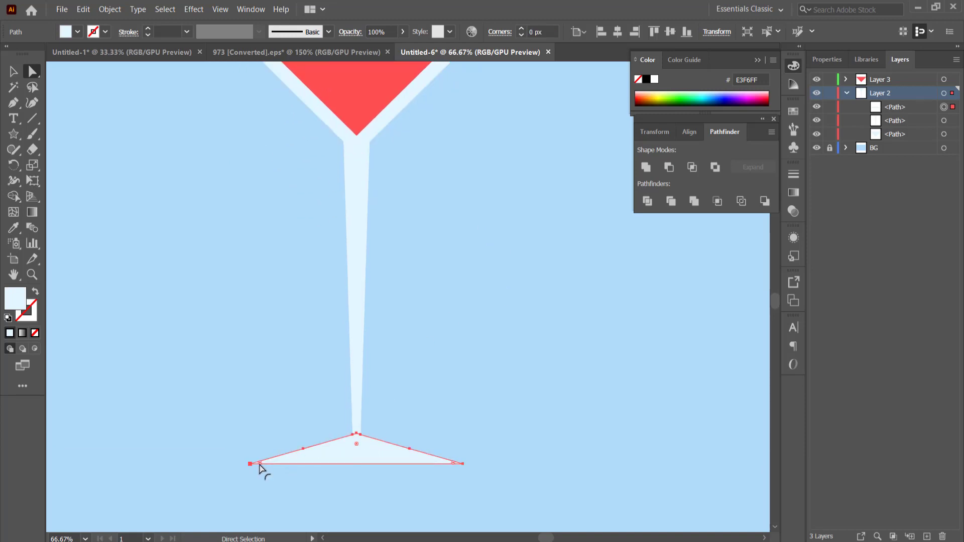
drag(263, 463, 263, 462)
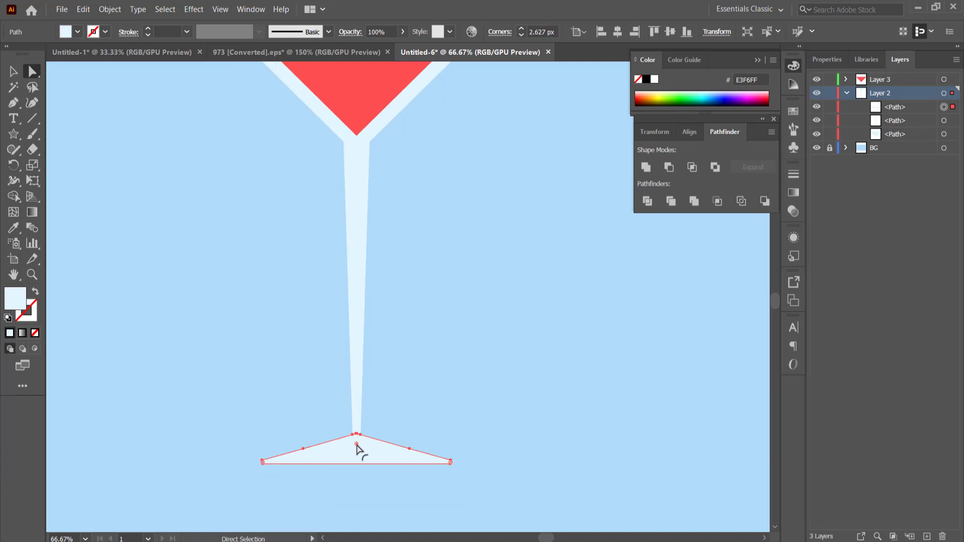
mouse_move(357, 445)
mouse_down()
mouse_move(357, 431)
mouse_move(356, 440)
mouse_up()
click(432, 301)
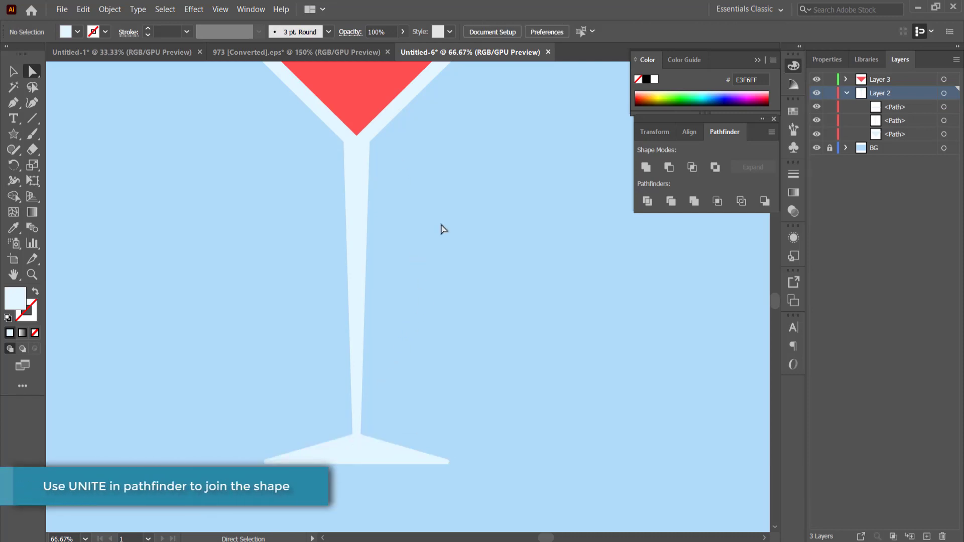
Step: Merge the bowl, stem and base into a single glass shape with Pathfinder's Unite and deselect it
scroll(450, 308, up, 3)
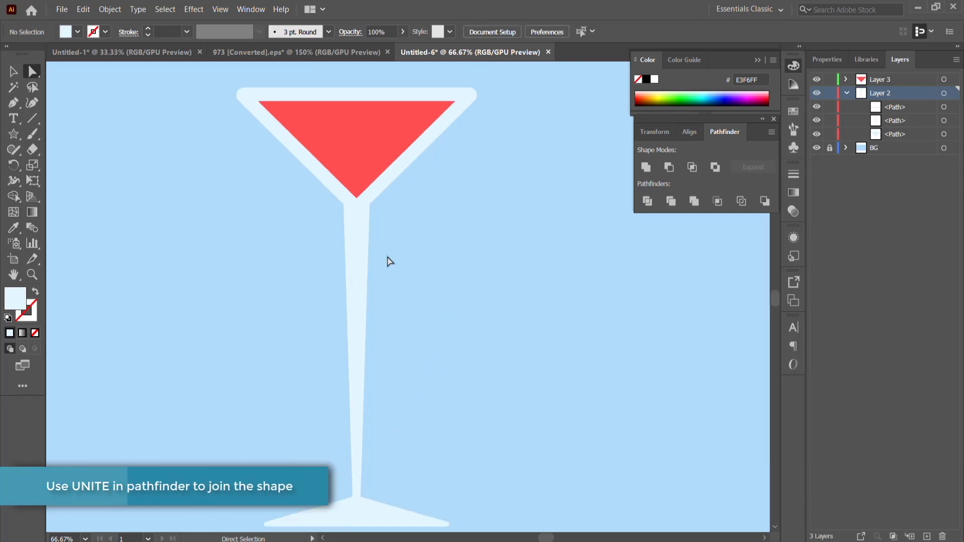
click(355, 248)
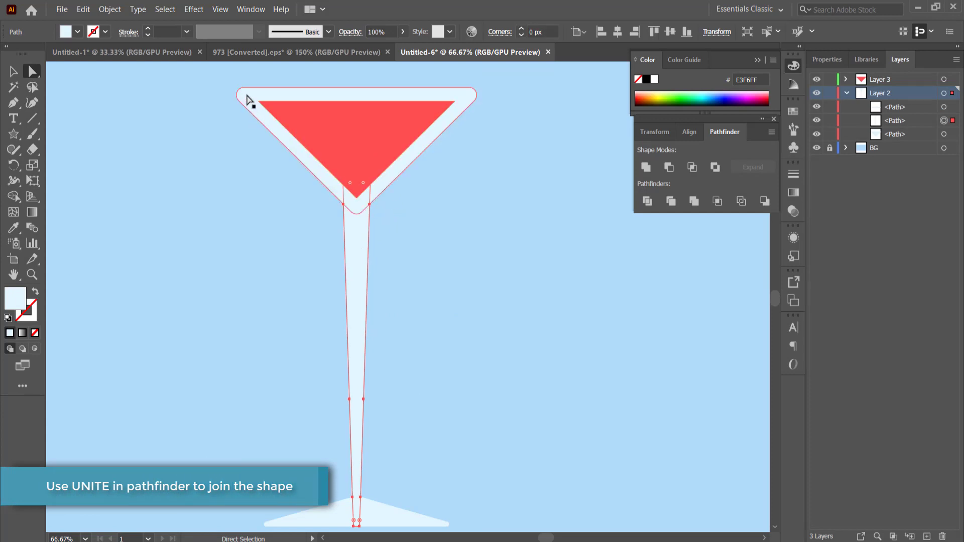
shift+click(248, 101)
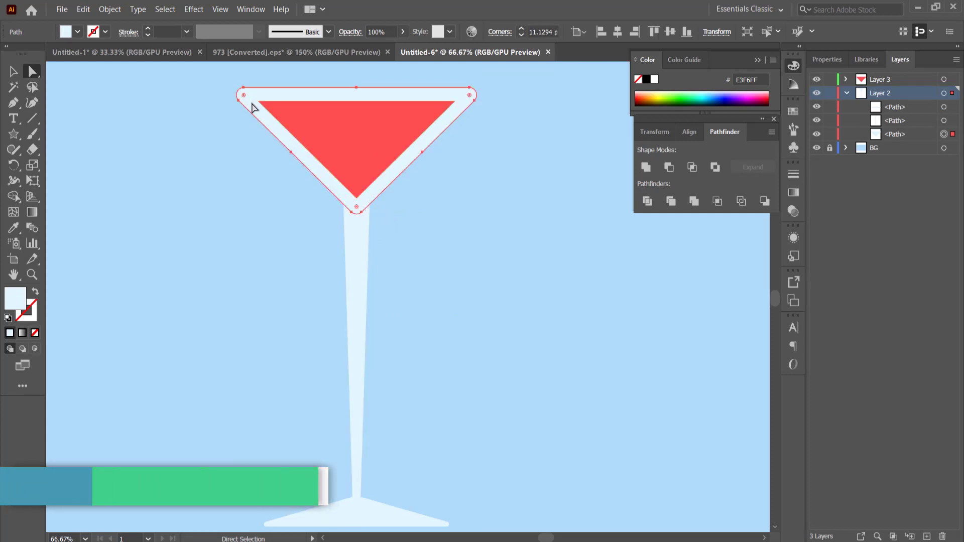
shift+click(358, 267)
scroll(482, 297, down, 1)
shift+click(446, 500)
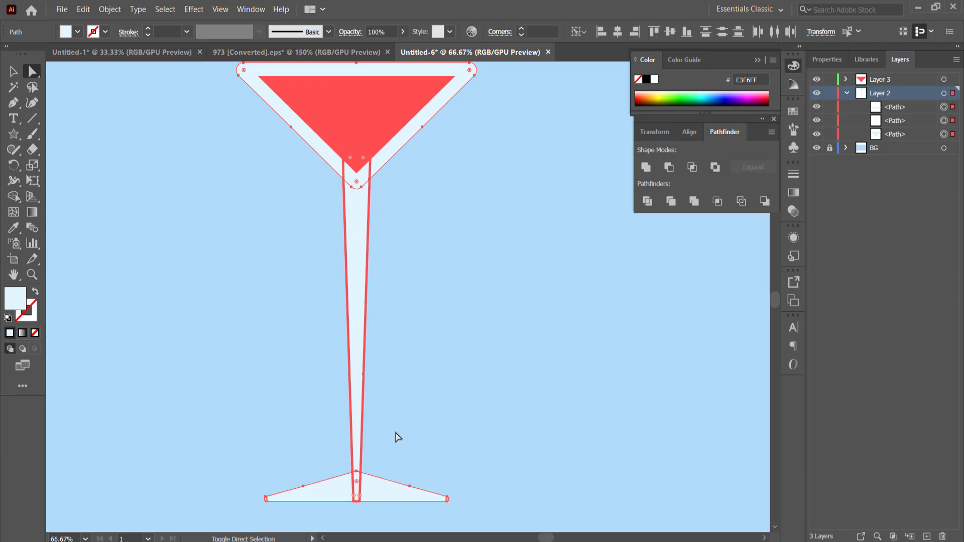
click(646, 168)
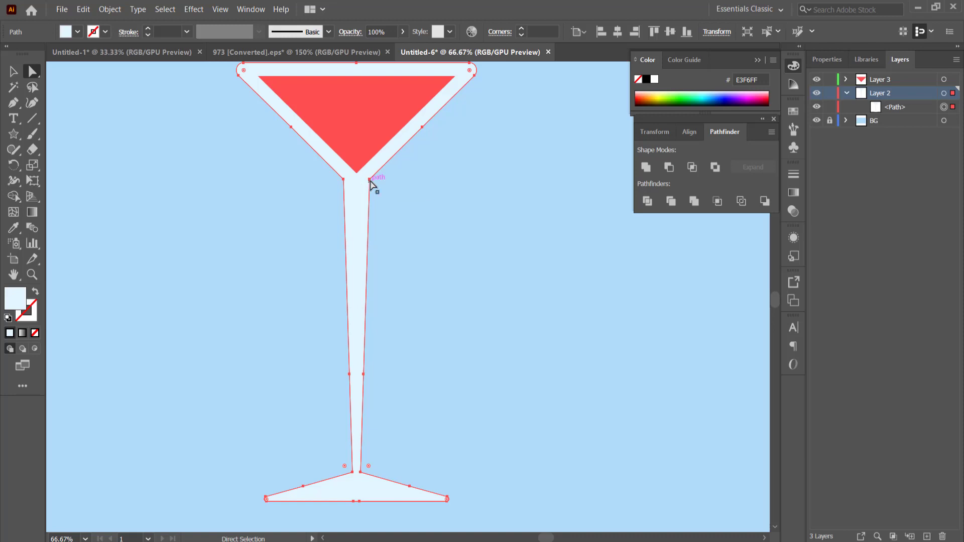
drag(33, 73, 63, 88)
scroll(457, 209, down, 1)
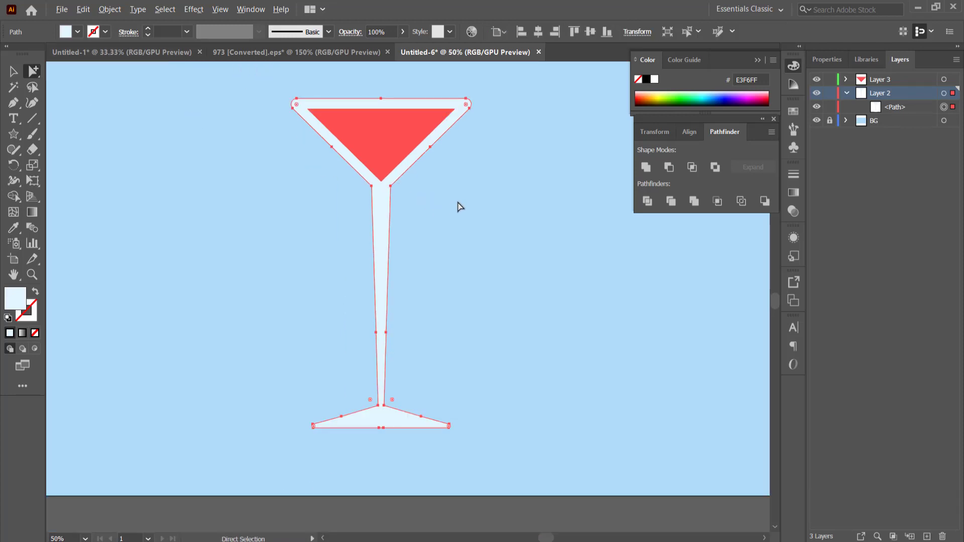
click(518, 231)
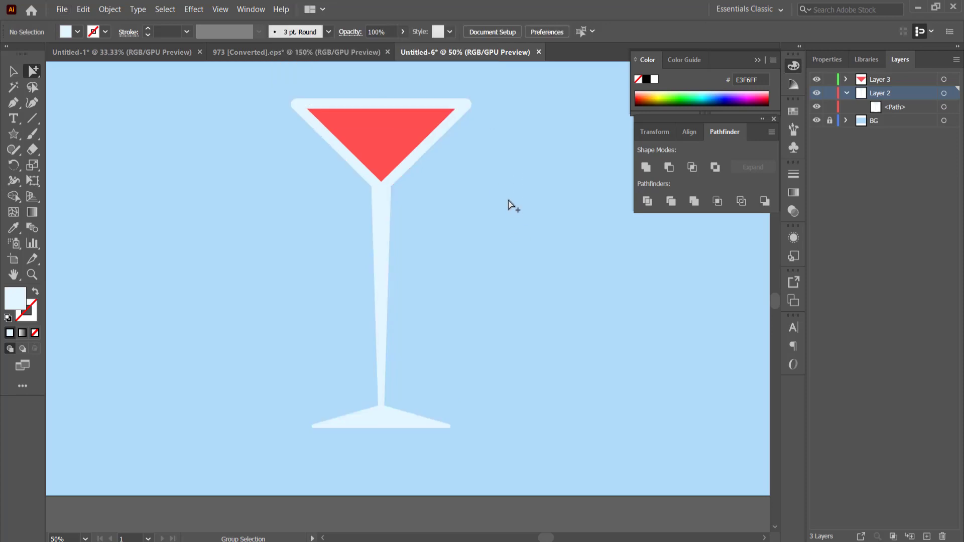
Step: Collapse Layer 2 and add a new layer directly above it
key(space)
drag(512, 188, 517, 226)
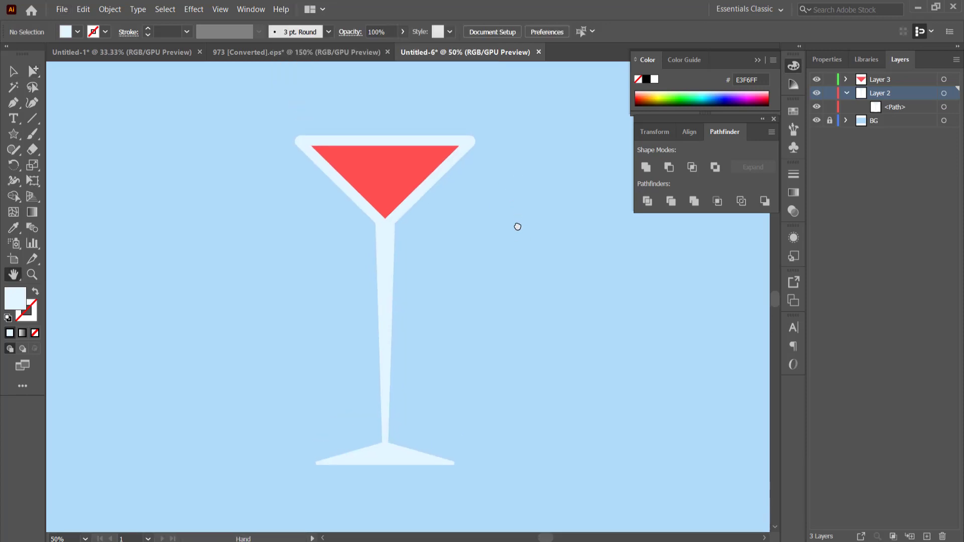
click(848, 95)
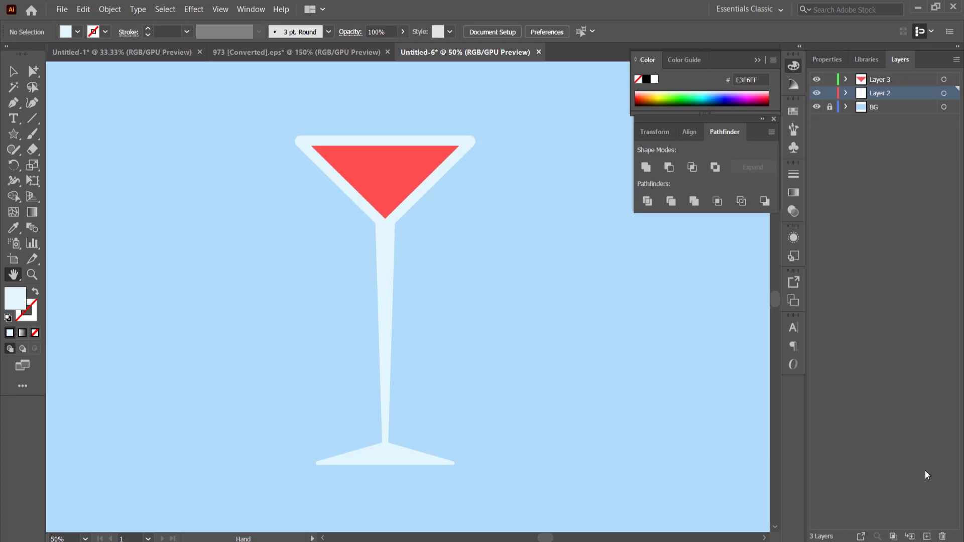
click(927, 537)
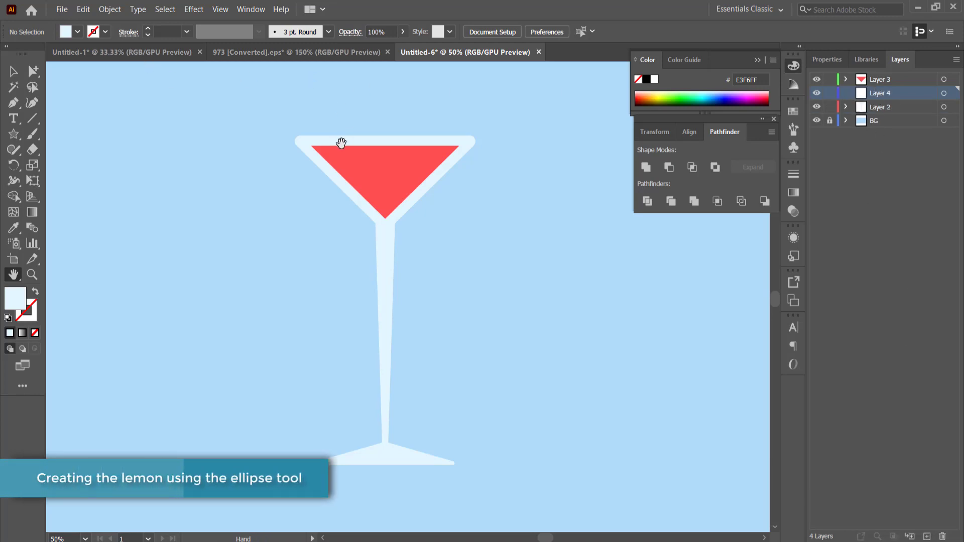
Step: Draw a circle beside the glass with the Ellipse tool and fill it with the olive green palette colour (A3BA42)
drag(542, 246, 366, 233)
drag(582, 232, 480, 280)
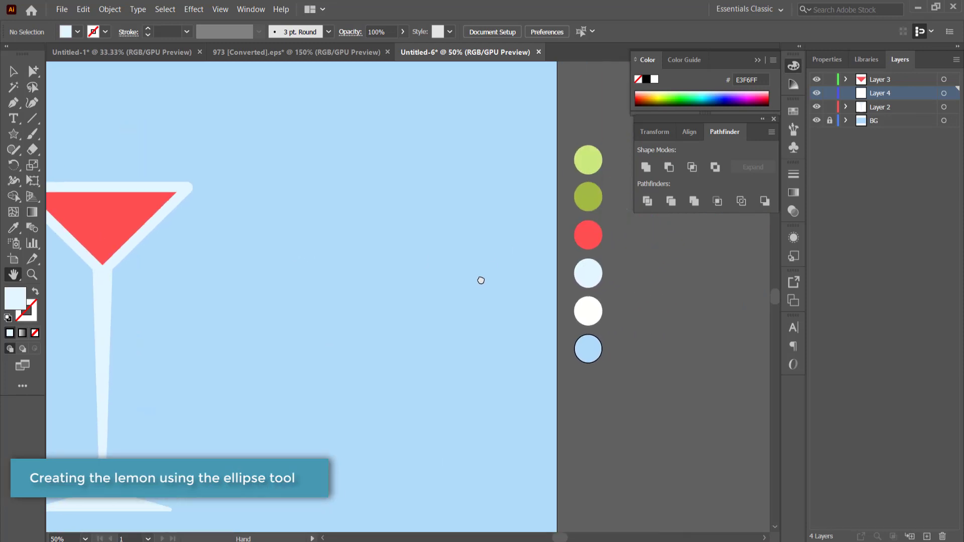
click(15, 137)
drag(14, 137, 103, 164)
drag(340, 144, 473, 282)
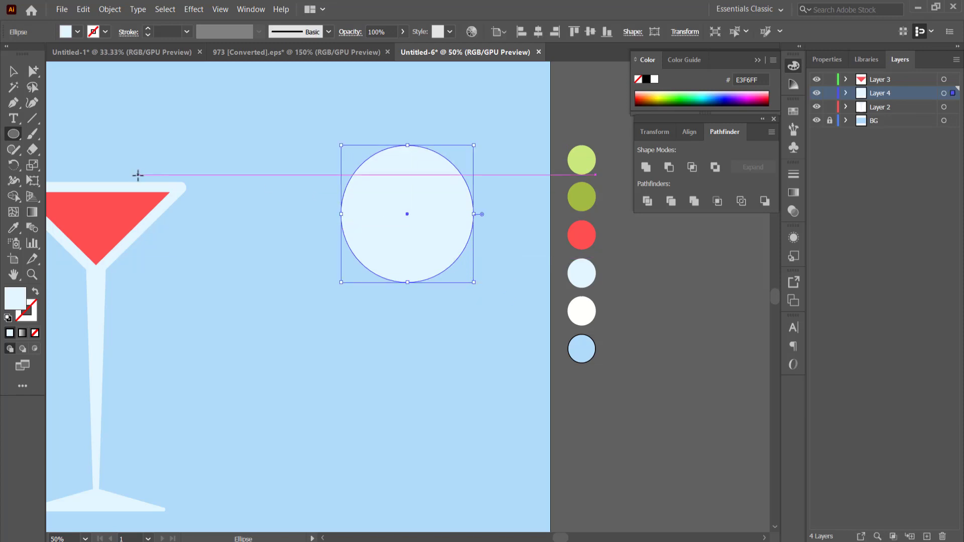
key(i)
click(591, 188)
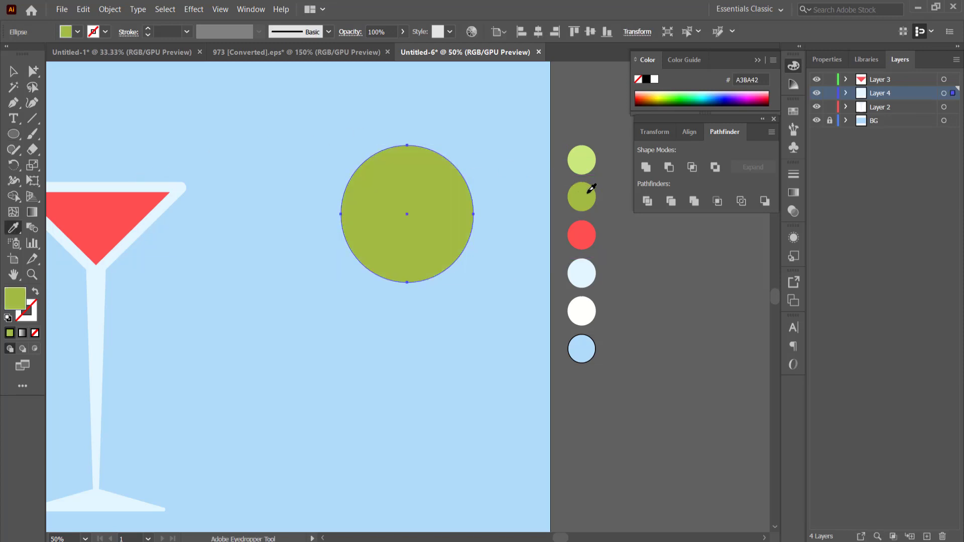
Step: Create an inner circle with an Offset Path of -20 px and fill it with the light green palette colour (CAEA7D)
click(109, 10)
mouse_move(146, 282)
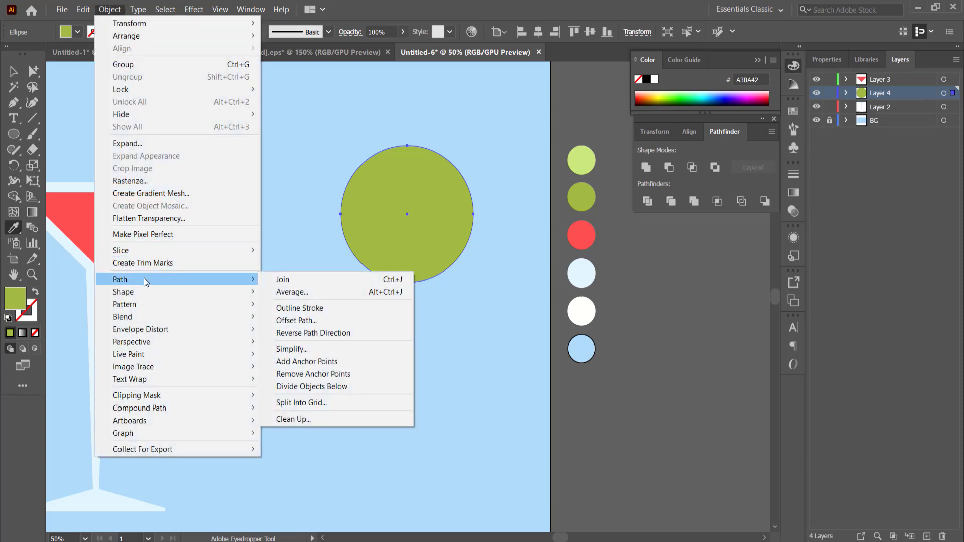
click(312, 322)
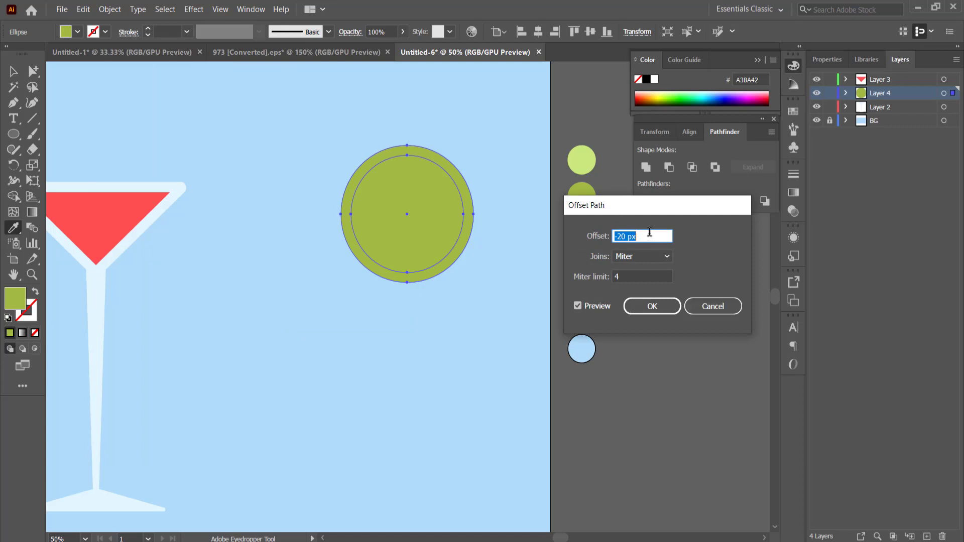
click(655, 306)
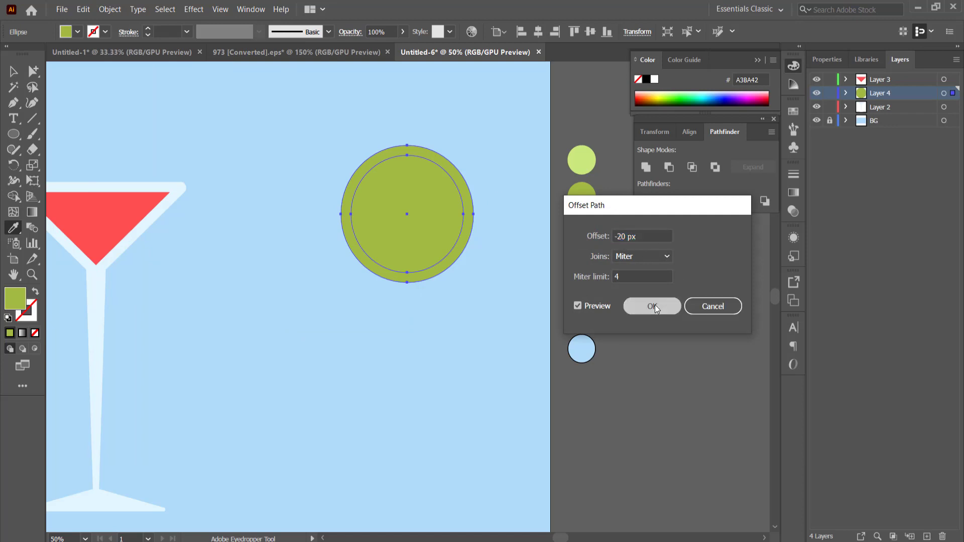
click(584, 157)
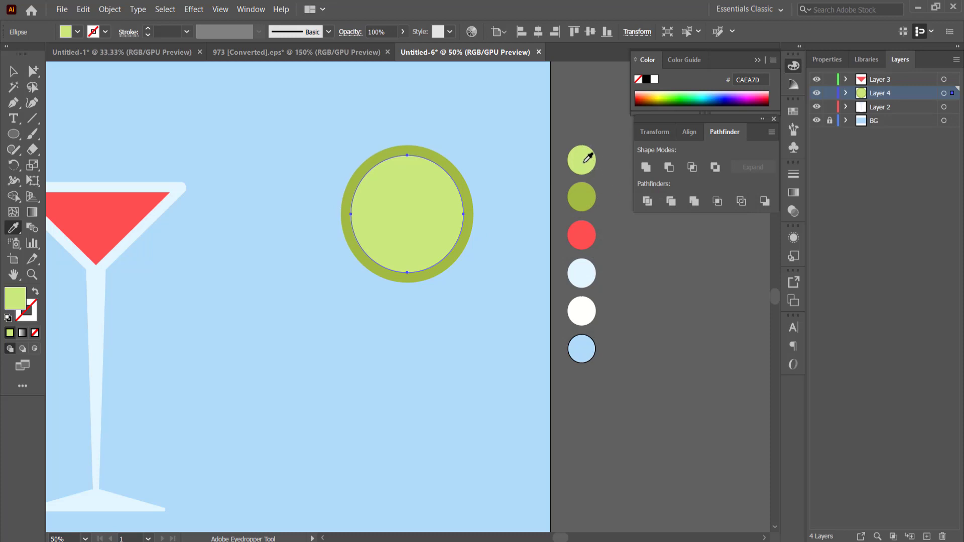
Step: Draw a thin vertical rectangle spanning past both ends of the green circles and narrow its width
click(13, 71)
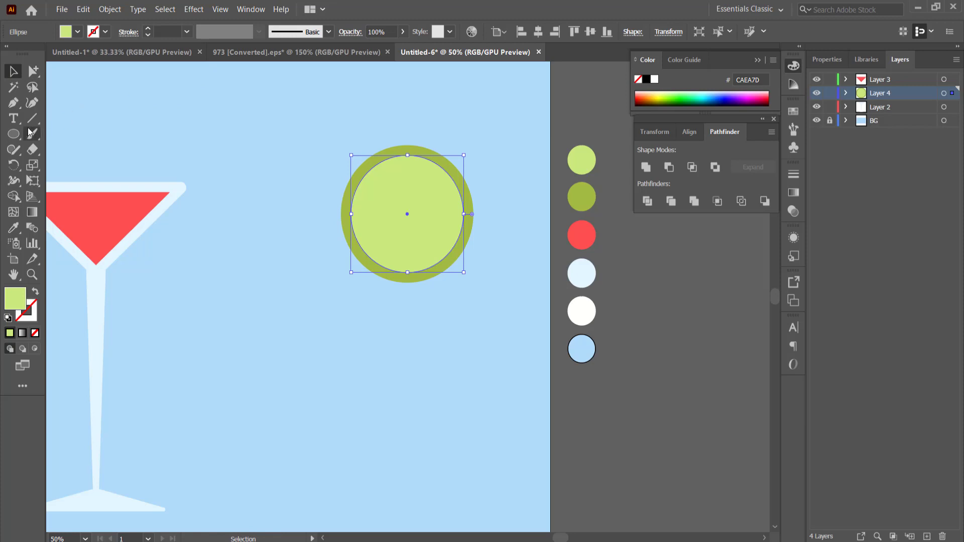
drag(14, 133, 66, 141)
drag(396, 129, 415, 294)
drag(414, 216, 406, 211)
key(v)
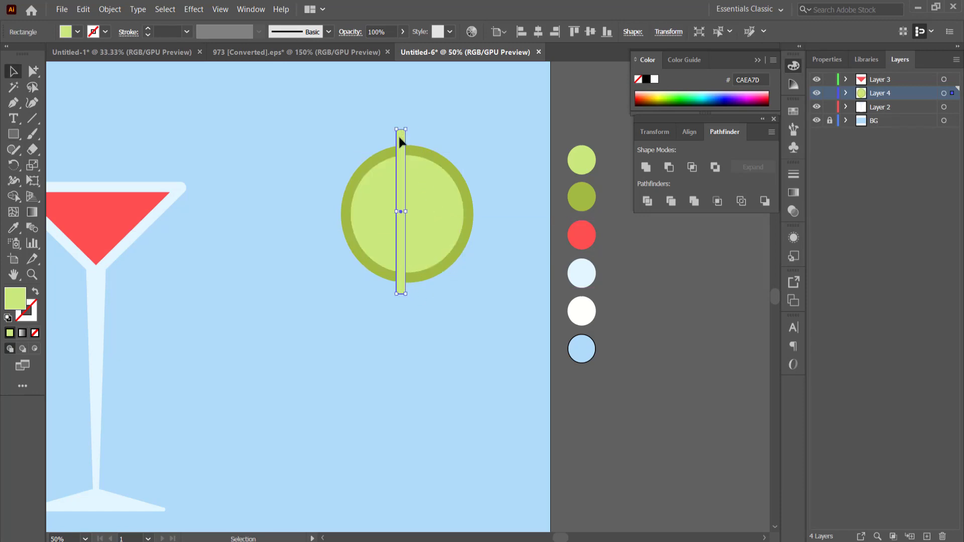
Step: Centre the thin vertical bar on the circles and fill it with the olive green palette colour (A3BA42)
drag(401, 143, 405, 142)
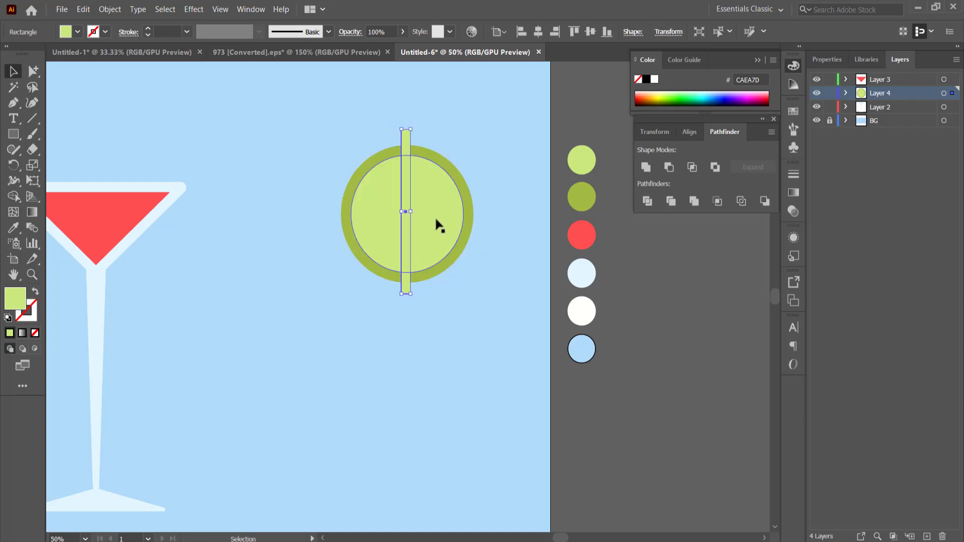
key(i)
click(587, 187)
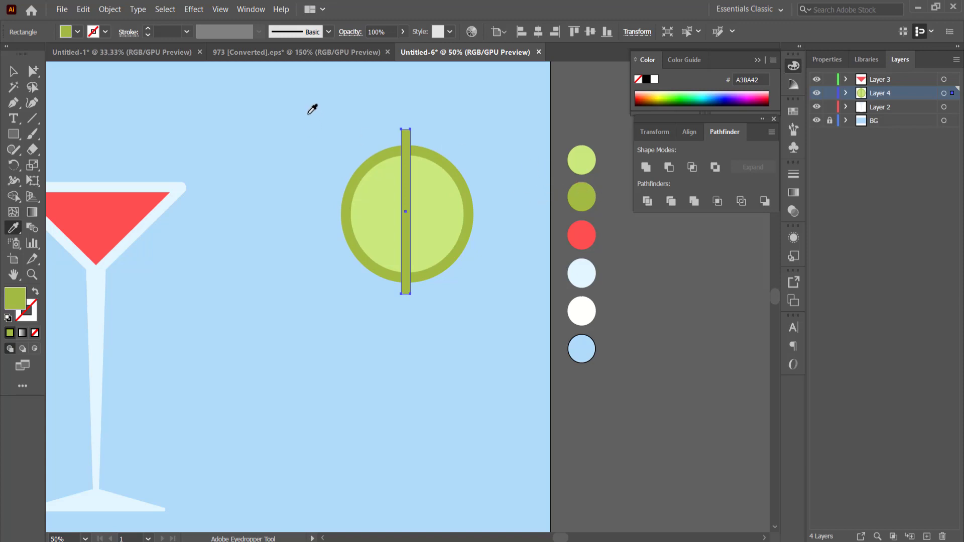
Step: Make two copies of the bar with the Rotate tool, each rotated 120° from the previous one, to form six spokes
double_click(13, 165)
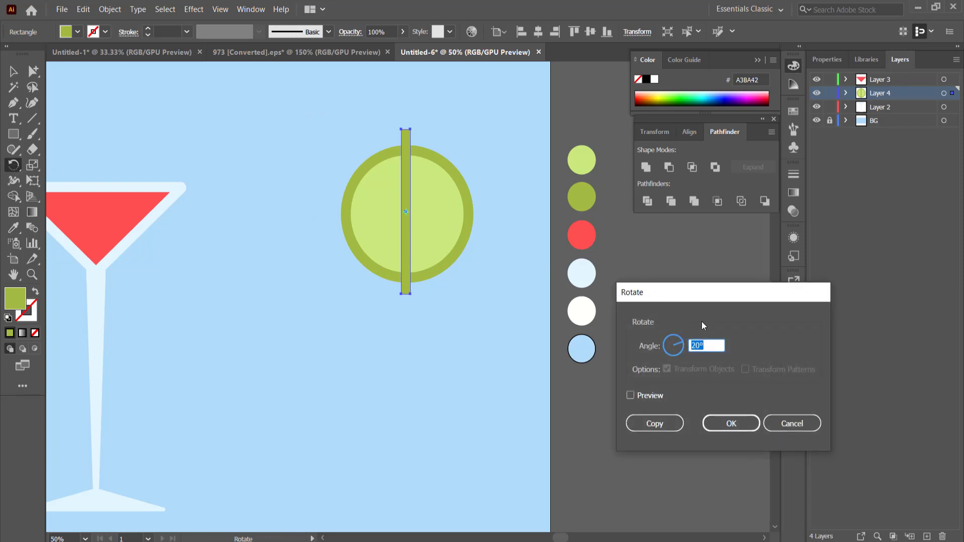
text(120)
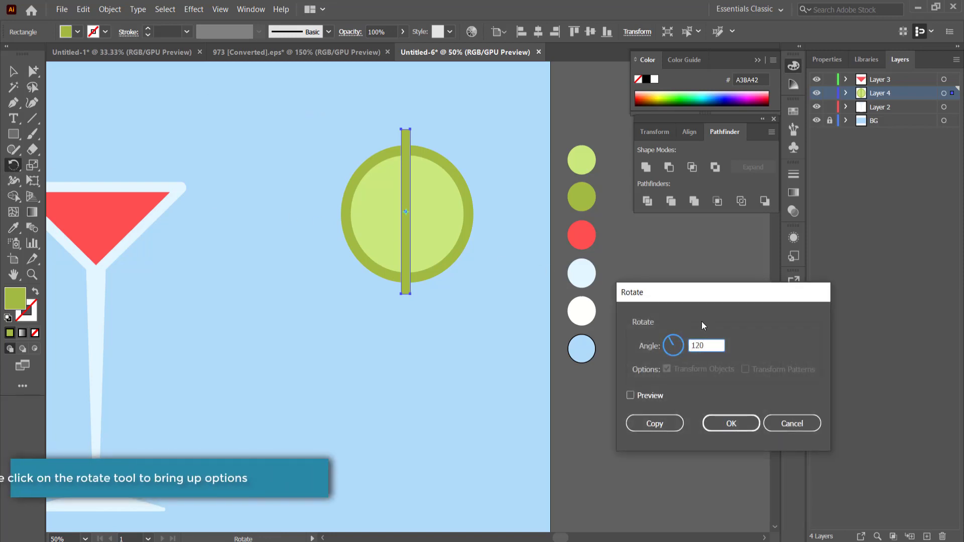
click(647, 427)
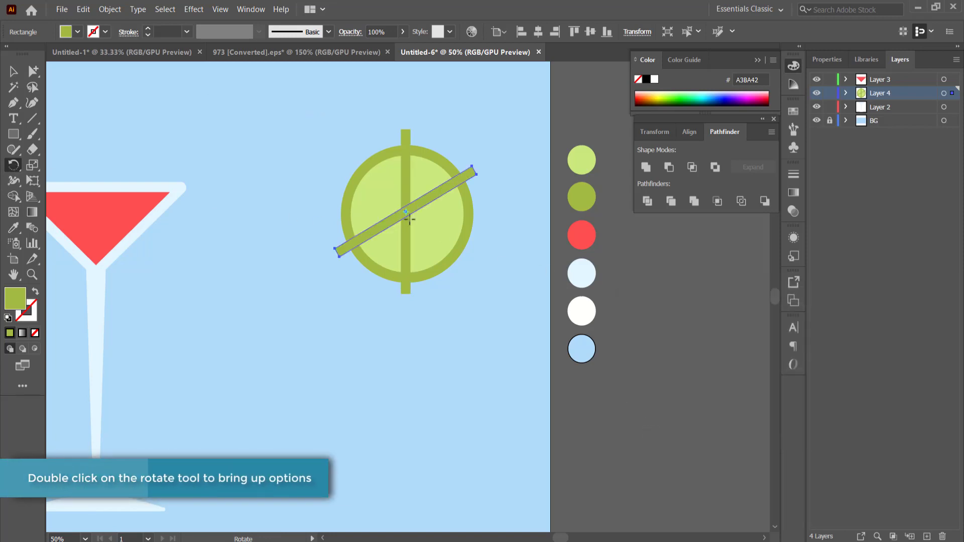
double_click(13, 165)
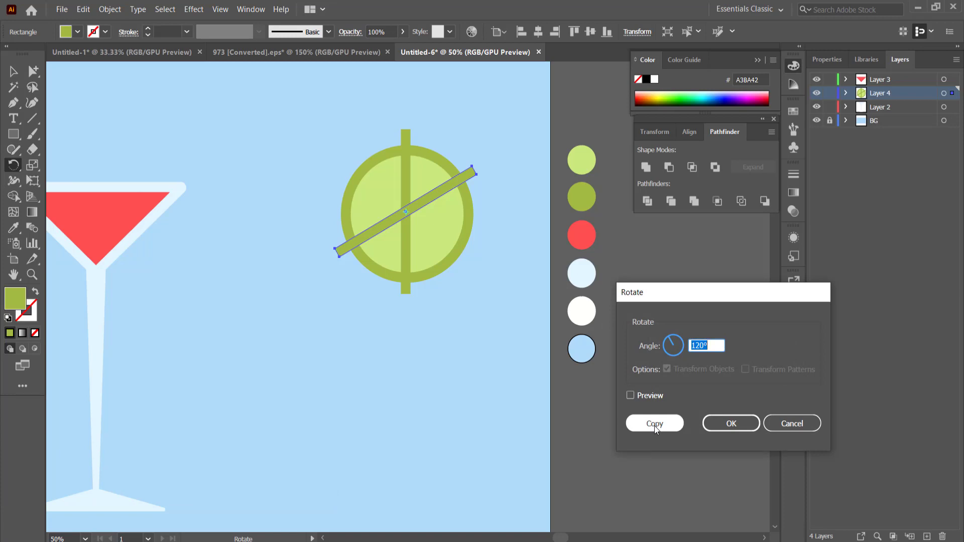
click(655, 425)
key(v)
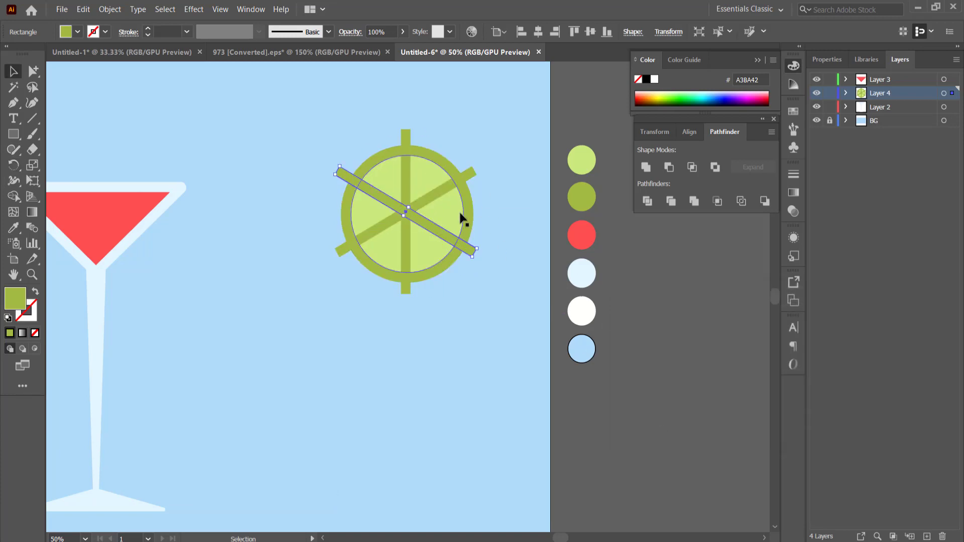
Step: Subtract the three crossed bars from the light green inner circle with the Minus Front shape mode
click(501, 99)
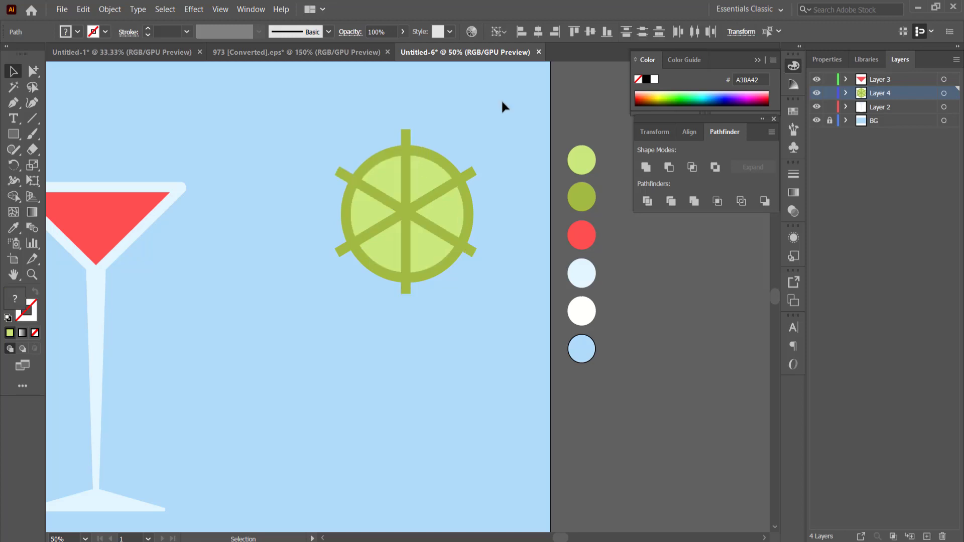
click(406, 146)
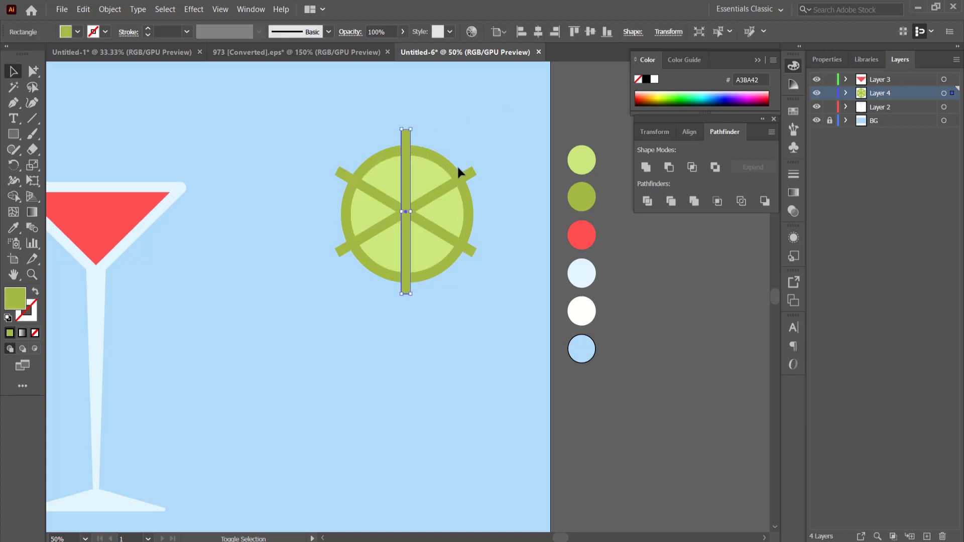
shift+click(462, 182)
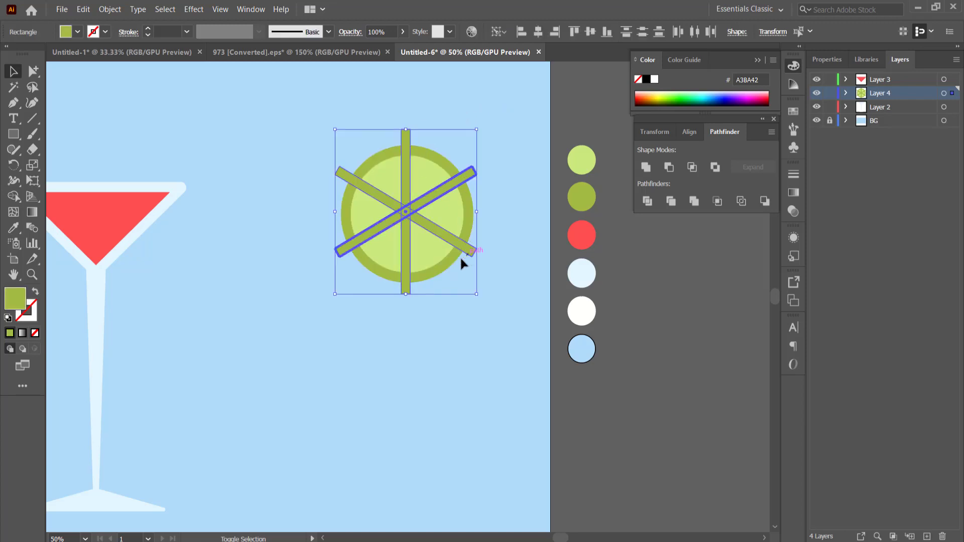
shift+click(450, 216)
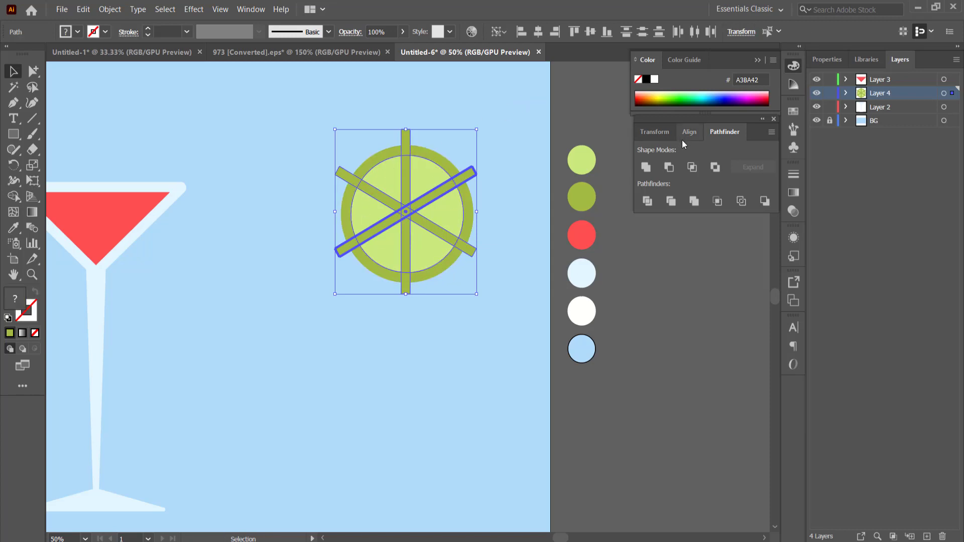
click(671, 170)
click(438, 116)
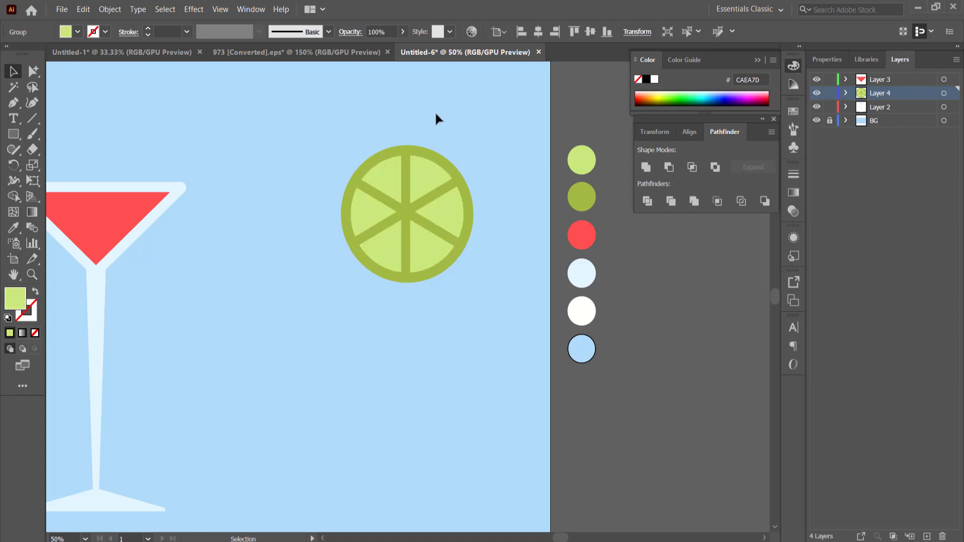
Step: Rename Layer 4 to Lemon and move it directly below Layer 2
scroll(293, 136, down, 1)
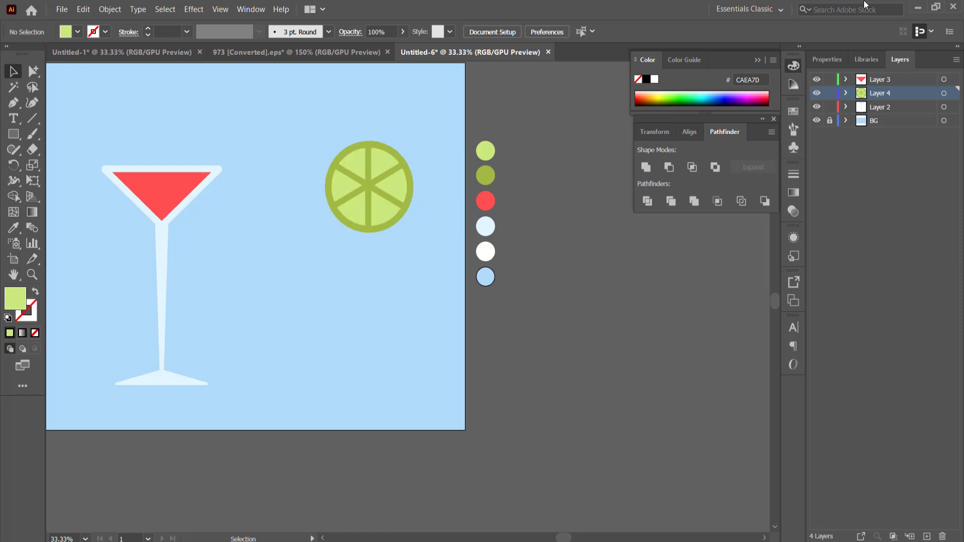
double_click(881, 95)
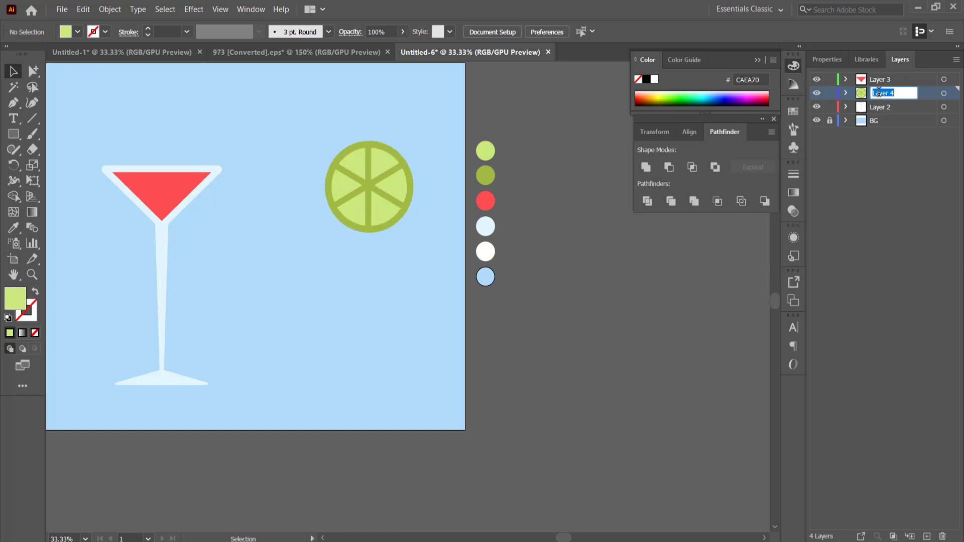
text(Lemon)
key(Return)
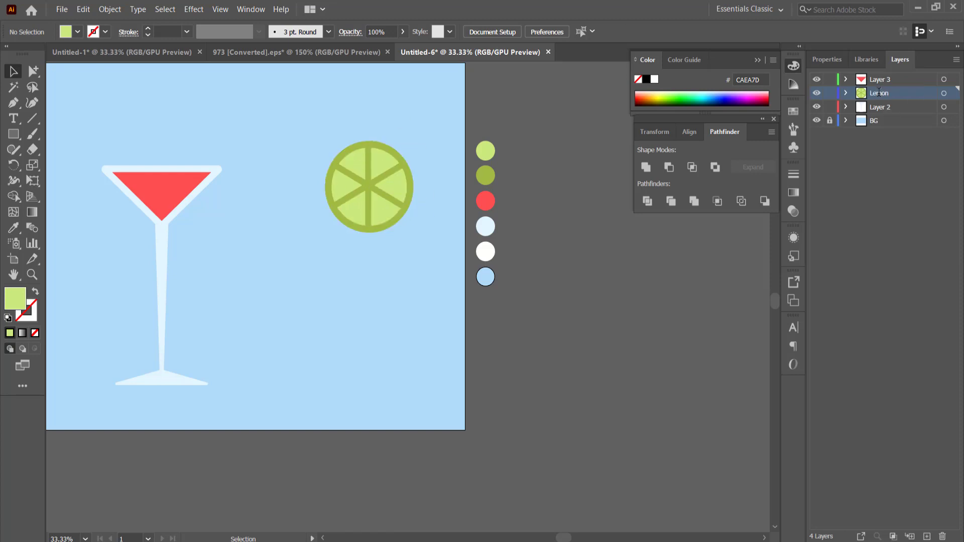
drag(879, 93, 884, 116)
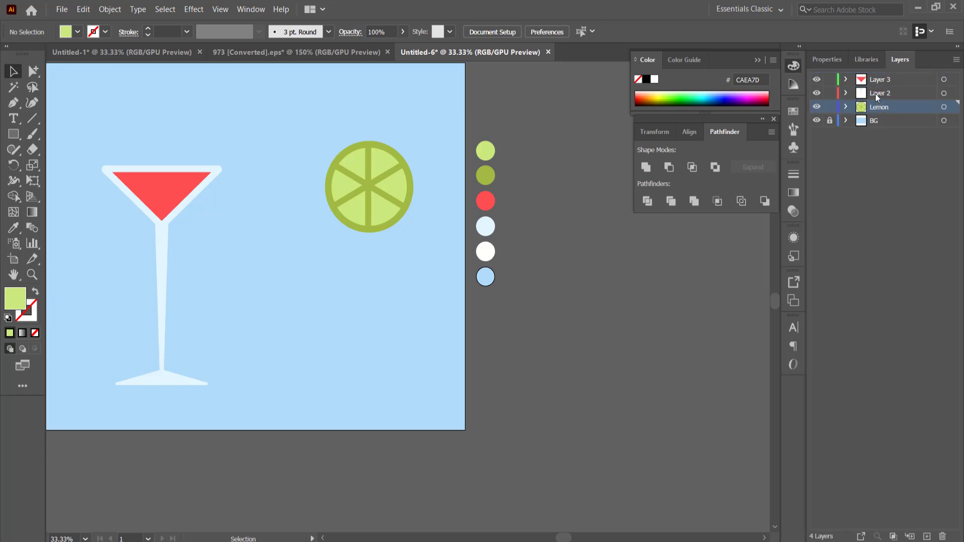
Step: Rename Layer 2 to Glass
double_click(878, 94)
text(Glass)
key(Return)
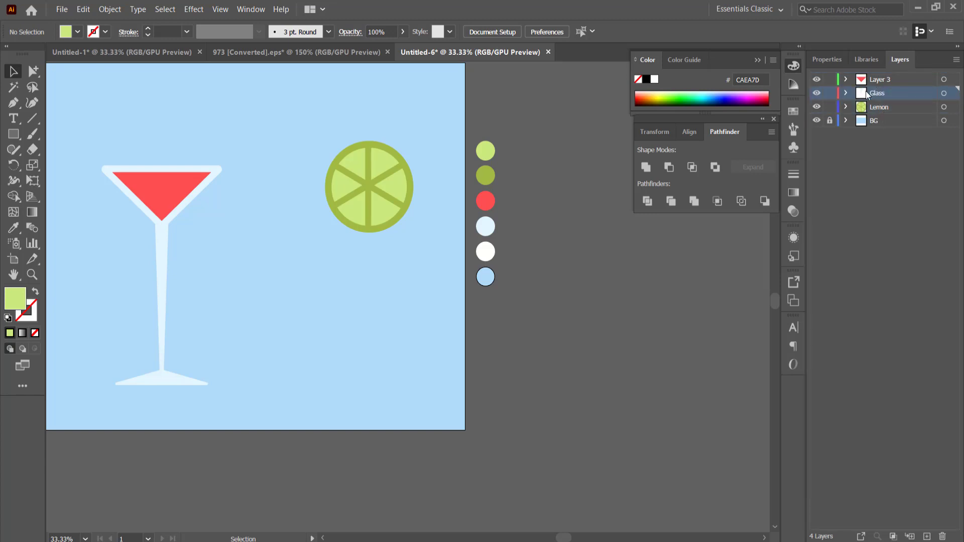
Step: Group all the shapes of the lemon slice into one object
drag(370, 191, 104, 162)
key(ctrl+z)
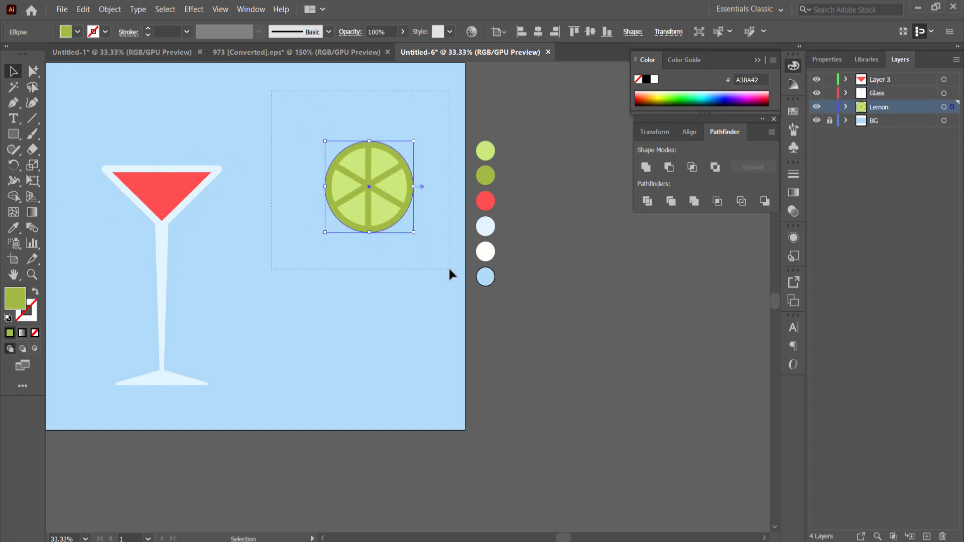
drag(449, 269, 451, 269)
key(ctrl+g)
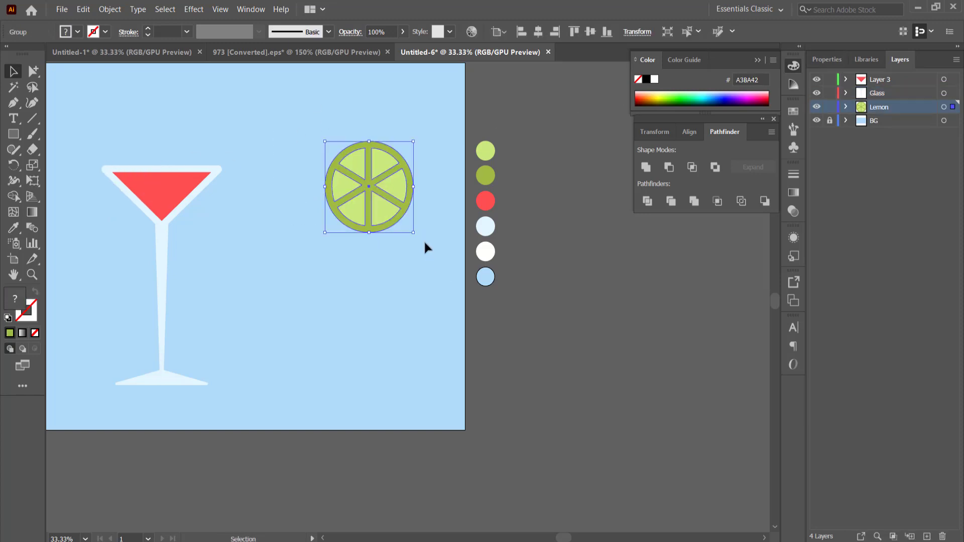
Step: Move the lemon slice onto the glass rim's left corner and scale it down to about two thirds of its size
drag(366, 179, 106, 160)
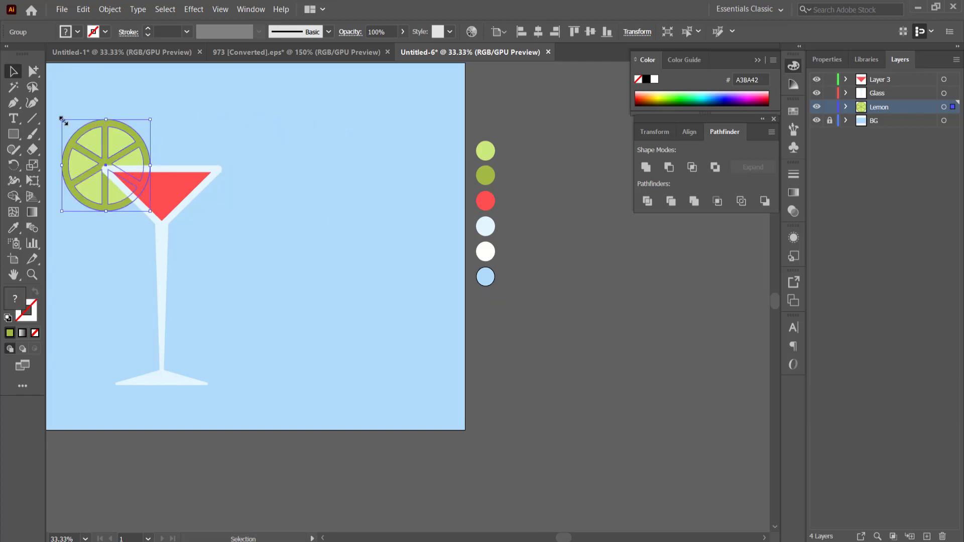
drag(62, 120, 93, 144)
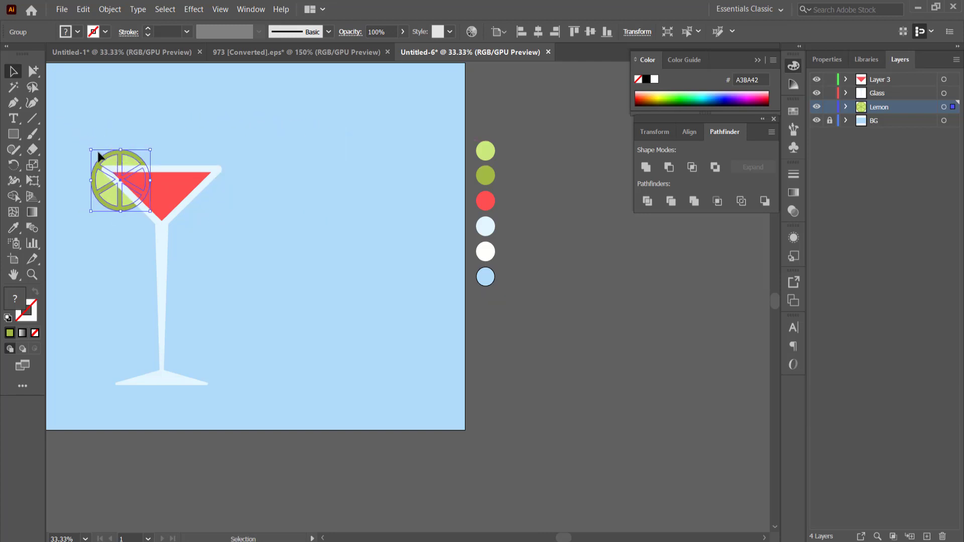
drag(138, 191, 112, 171)
click(376, 162)
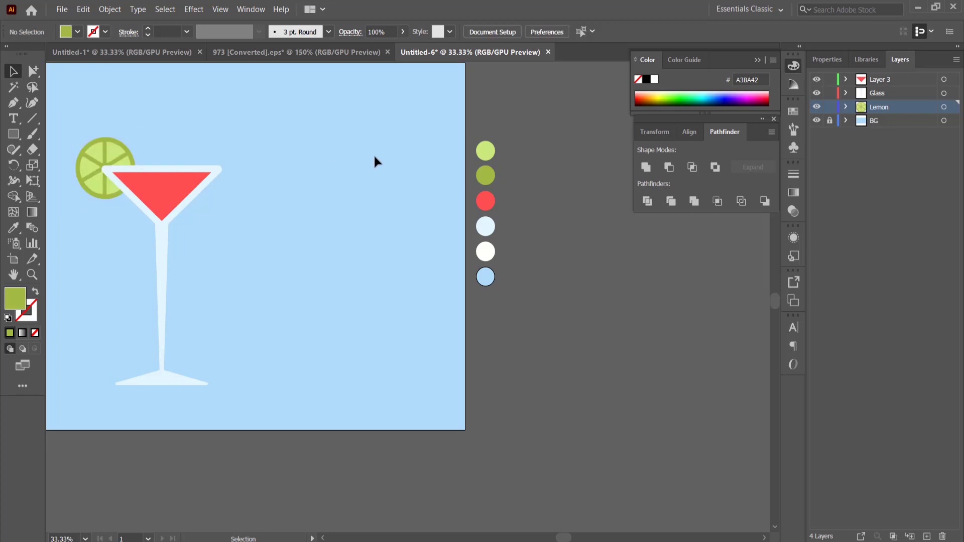
Step: Draw a rounded square of about 102 px beside the glass and fill it with the white palette colour (FFFFFD)
key(space)
drag(284, 226, 384, 233)
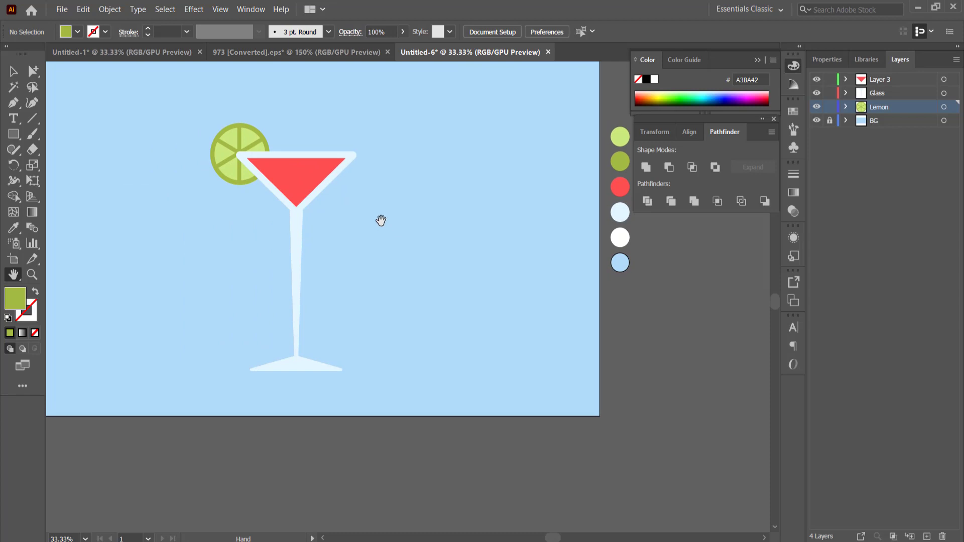
click(13, 134)
click(90, 149)
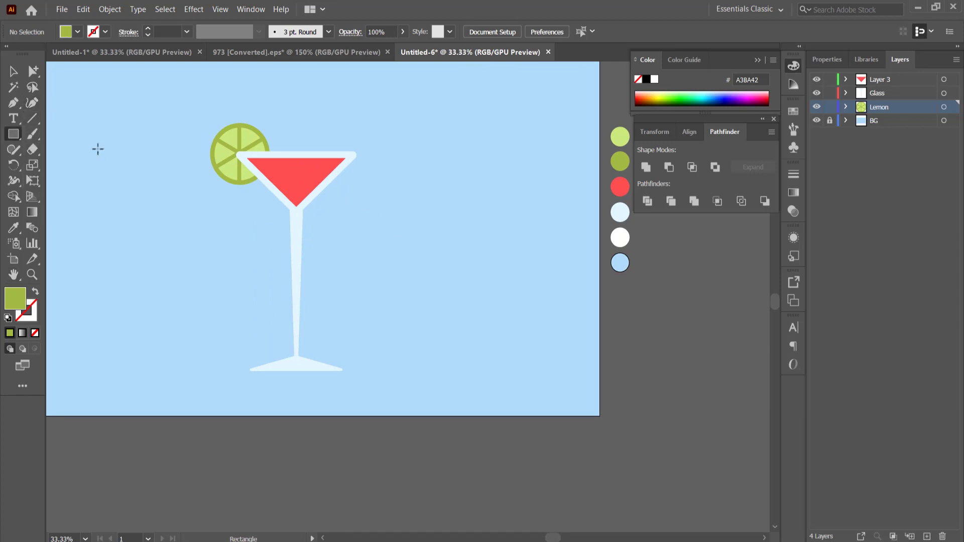
drag(438, 191, 460, 226)
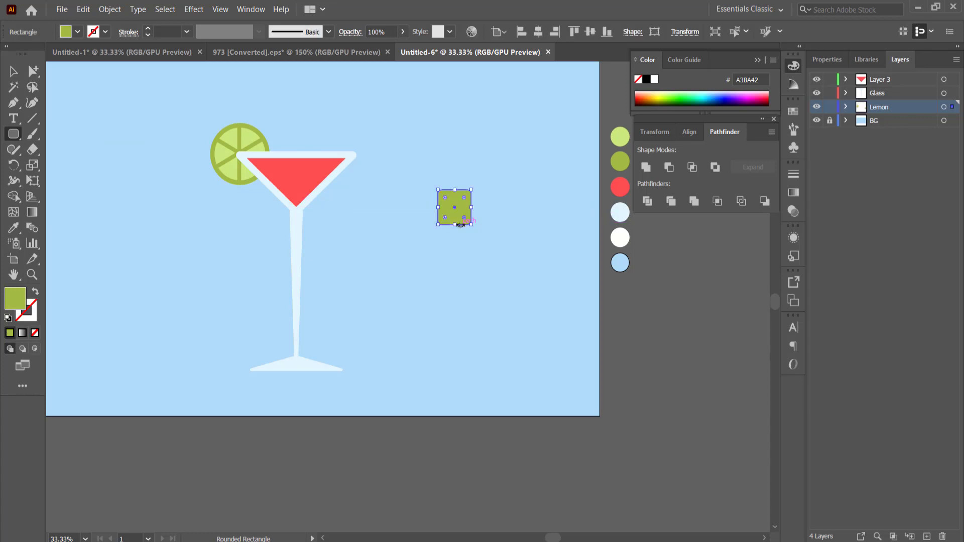
key(i)
click(625, 233)
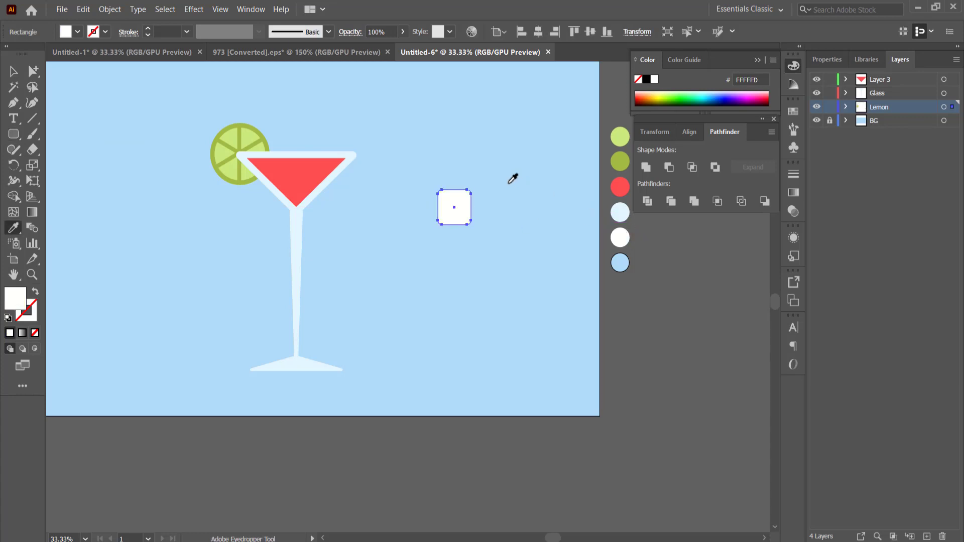
Step: Set the white rounded square's opacity to 70%
click(13, 71)
drag(455, 197, 459, 196)
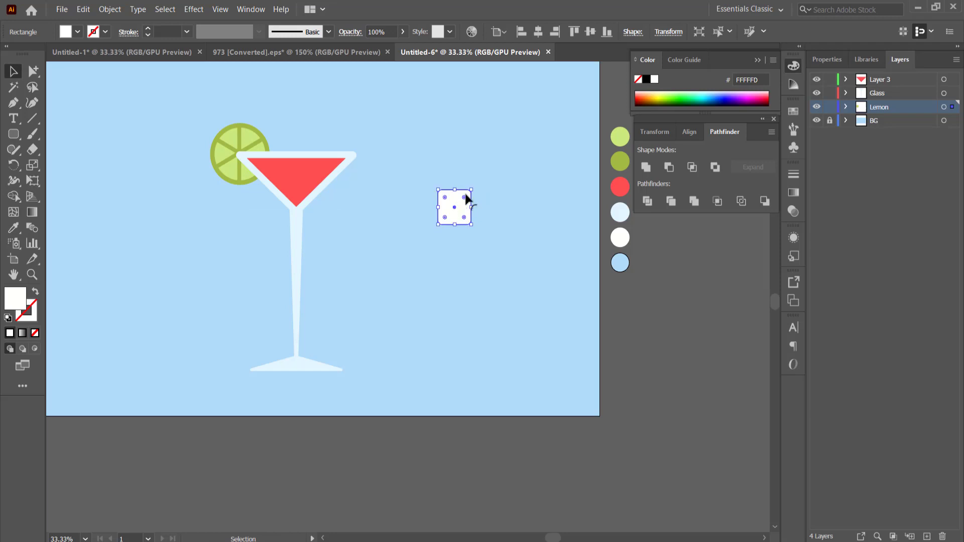
click(840, 58)
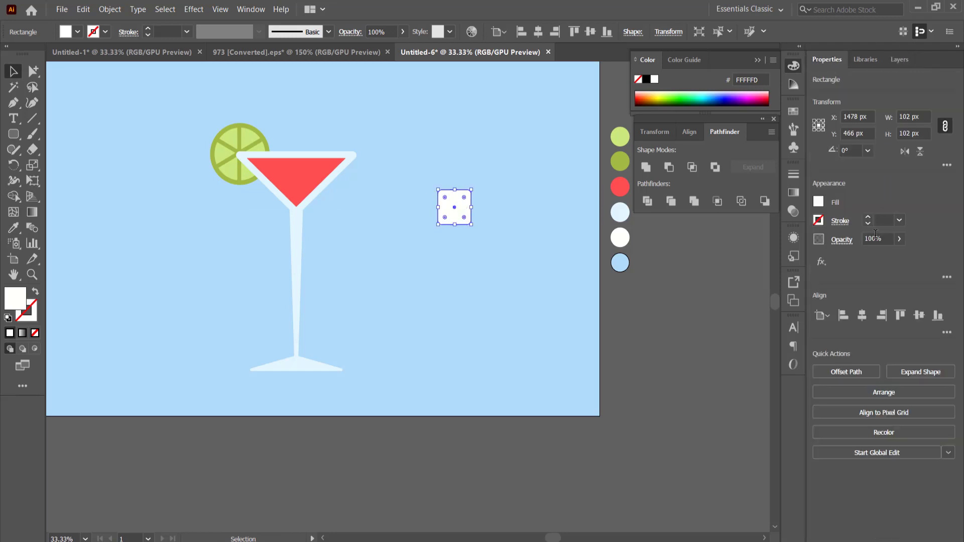
click(871, 240)
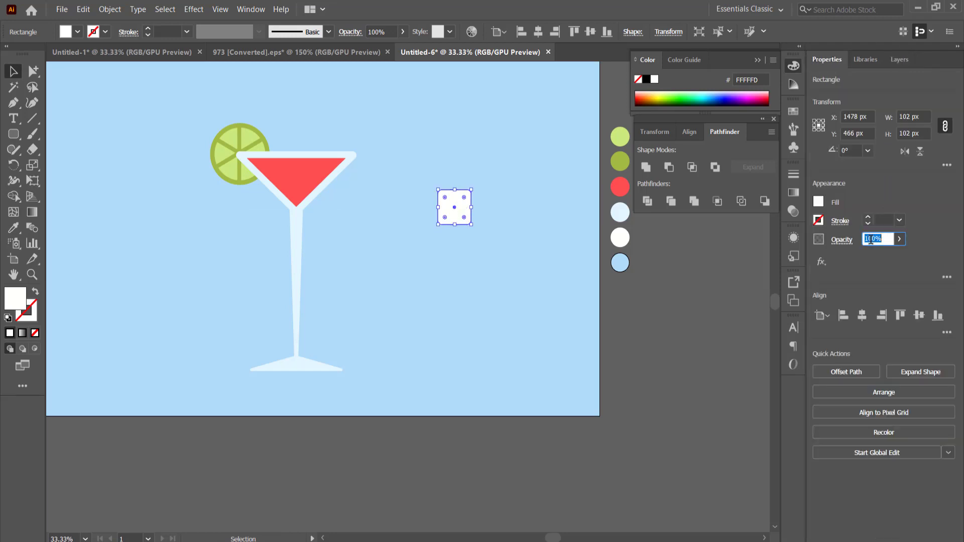
text(70)
key(Return)
click(463, 286)
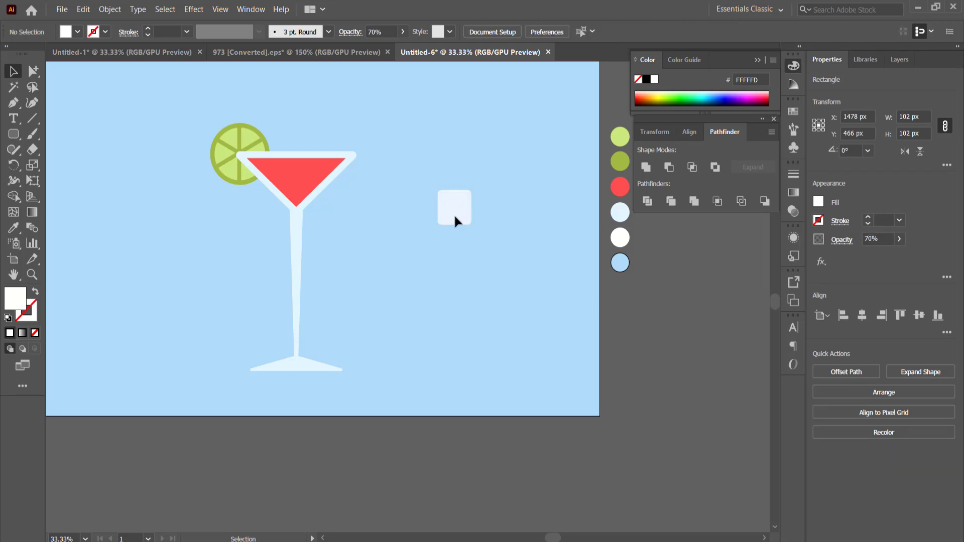
Step: Scale the rounded square down to about 63 px and move it over the red drink in the glass
click(456, 192)
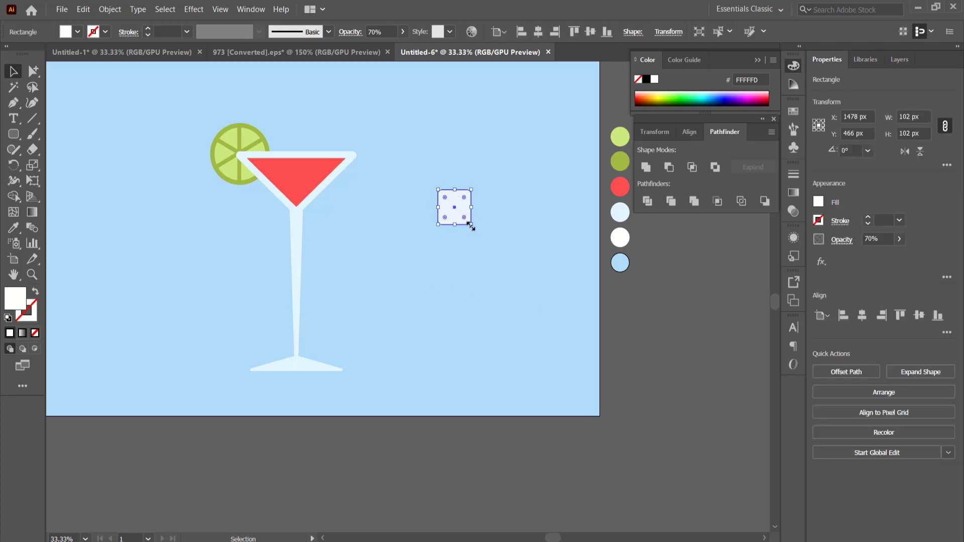
drag(470, 224, 460, 215)
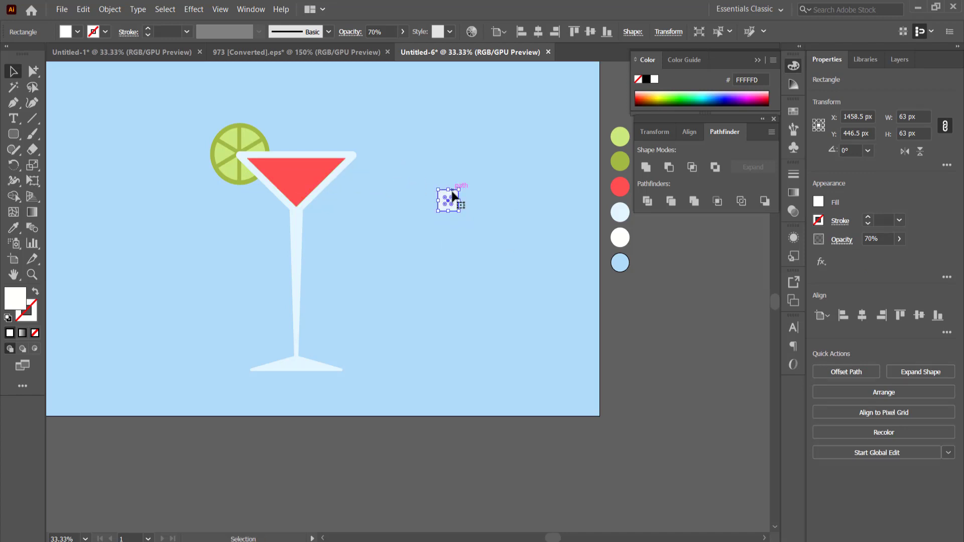
scroll(450, 200, up, 2)
drag(443, 193, 112, 144)
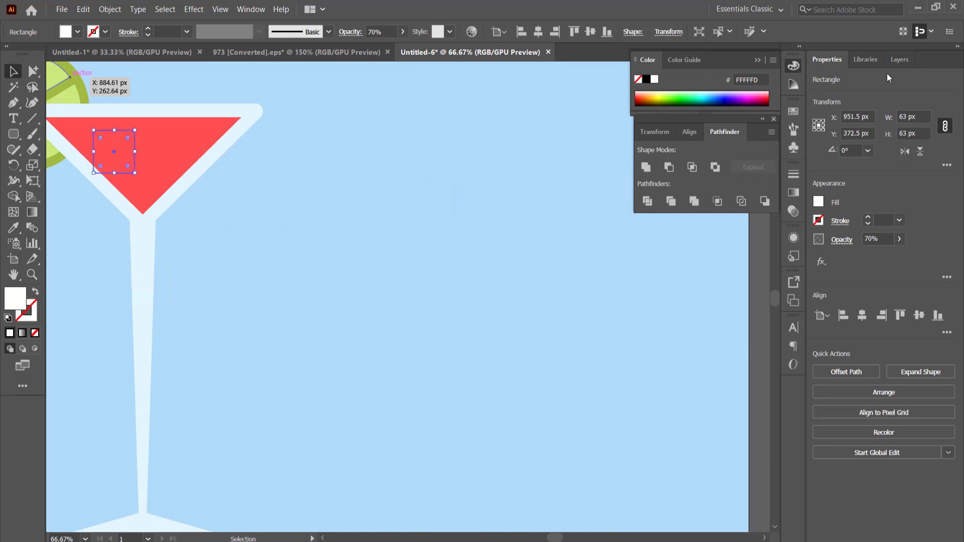
Step: Expand the Lemon layer's contents and add a new layer directly above it
click(898, 59)
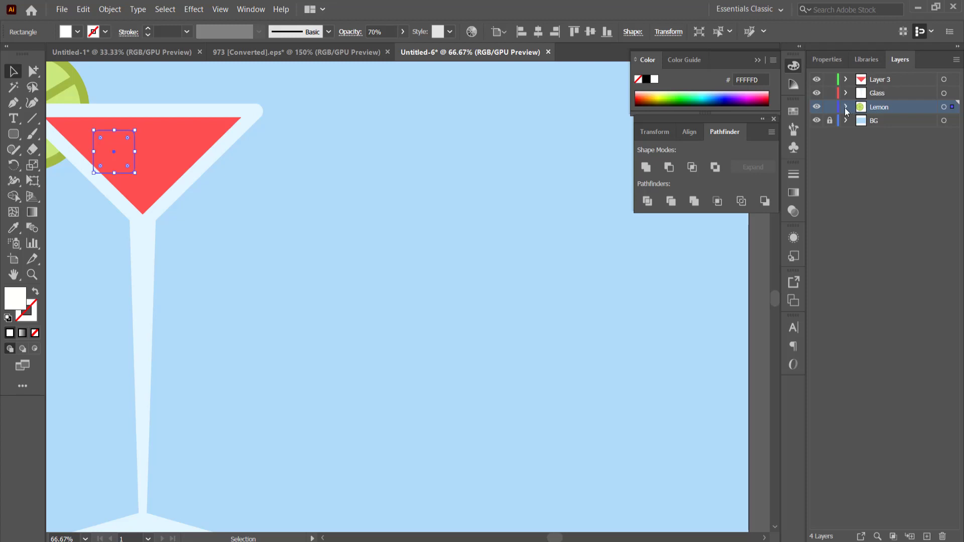
click(847, 107)
click(889, 121)
click(927, 536)
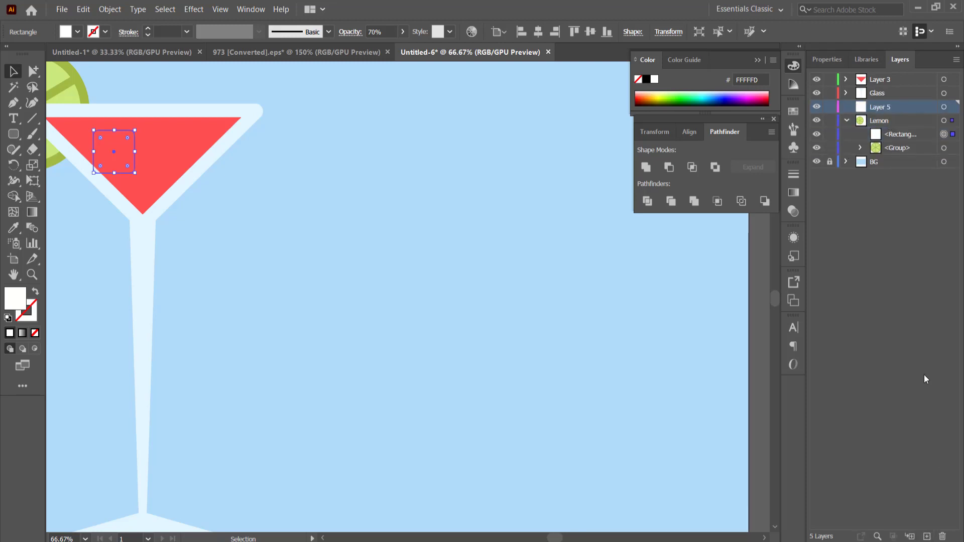
Step: Move the white rounded square into the new layer, rename that layer ICE and place it above all other layers
drag(898, 135, 878, 107)
double_click(878, 107)
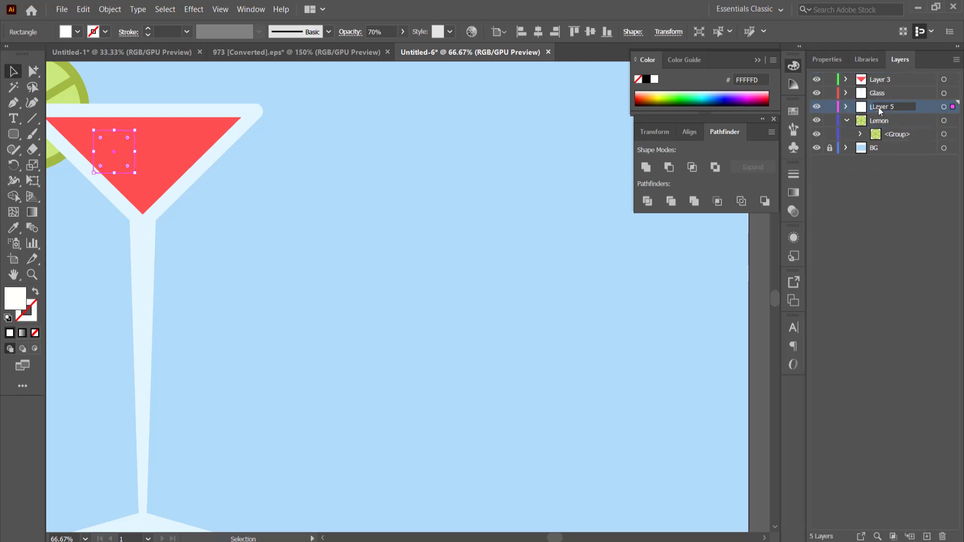
text(ICE)
drag(878, 107, 878, 77)
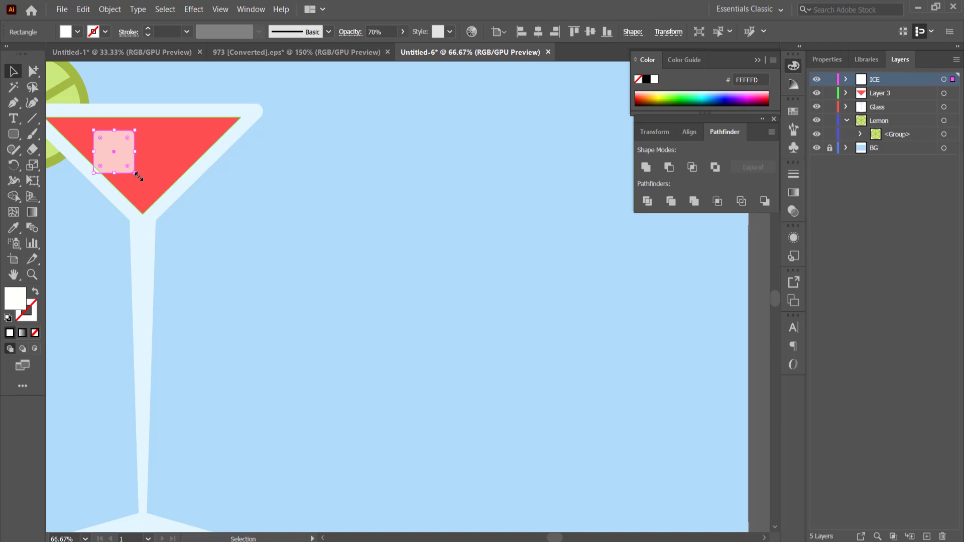
Step: Rotate the ice cube and arrange a smaller duplicate slightly overlapping it inside the red drink
drag(140, 177, 126, 187)
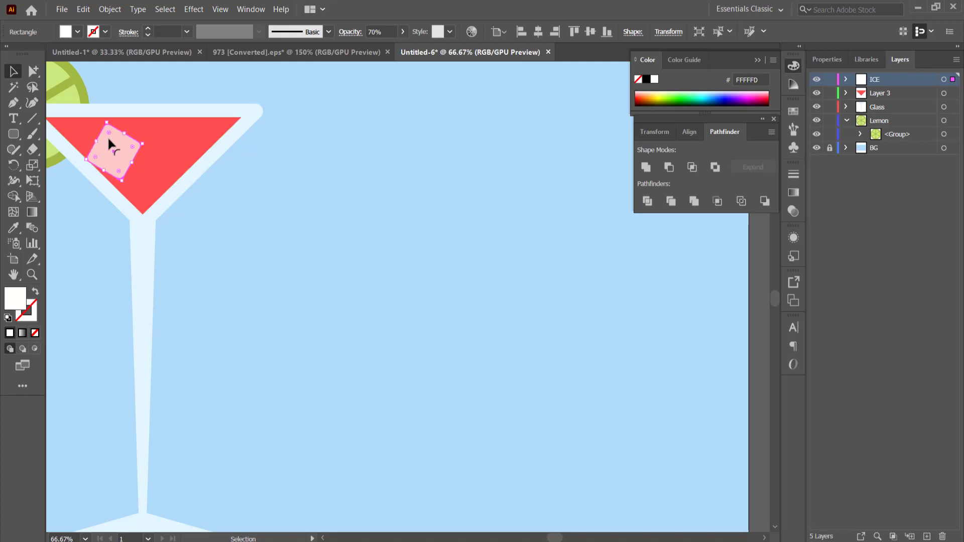
drag(109, 140, 158, 168)
drag(163, 202, 162, 185)
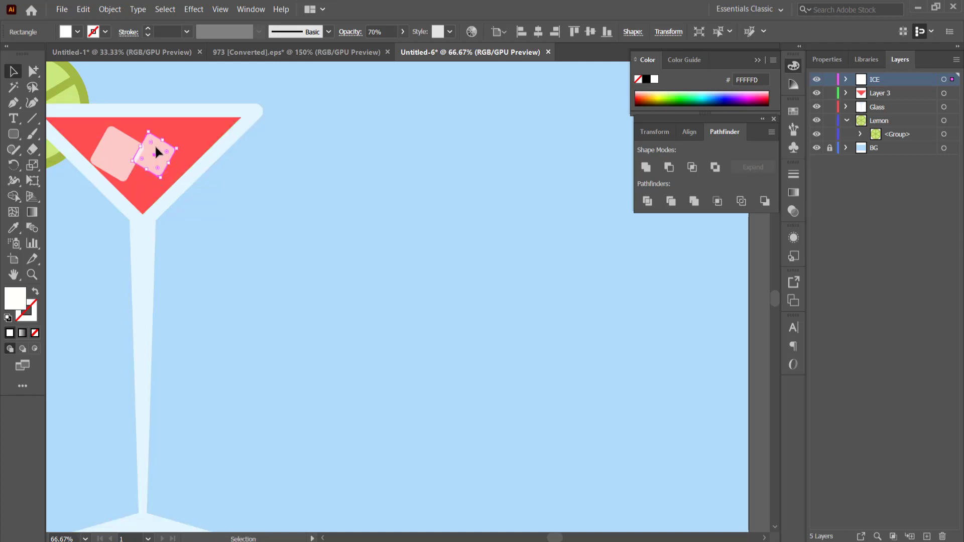
drag(155, 144, 149, 159)
click(299, 194)
scroll(185, 174, down, 2)
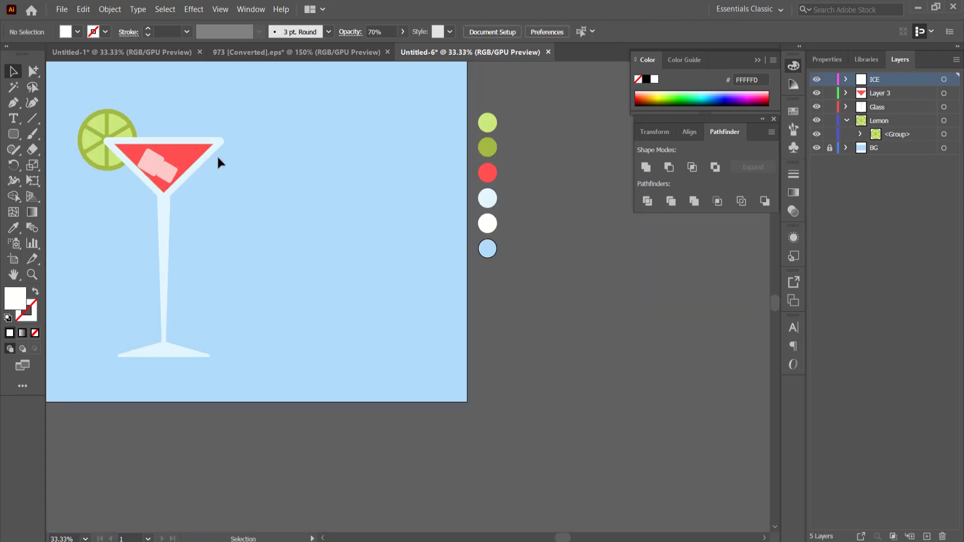
Step: Add a new layer and place it beneath the lemon group, inside the Lemon layer
key(space)
drag(149, 115, 277, 109)
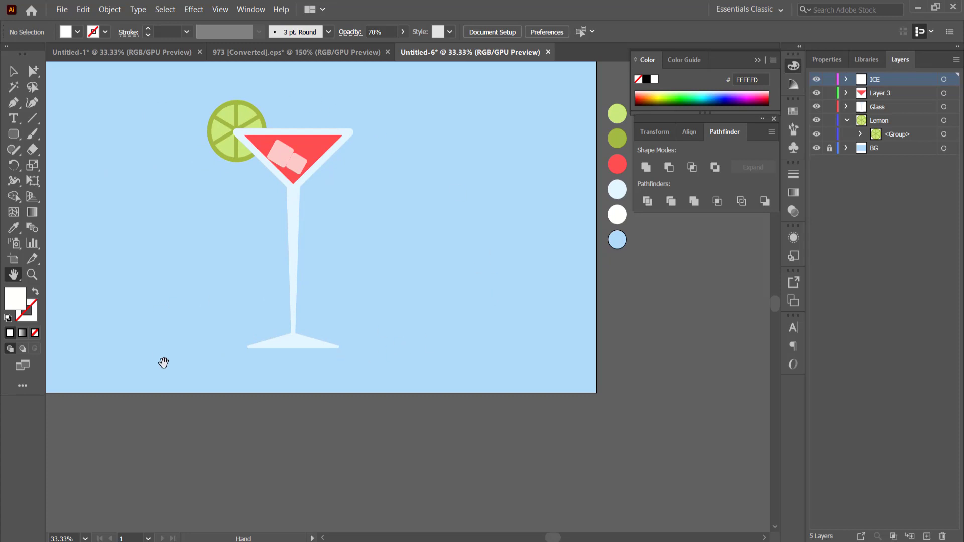
click(885, 171)
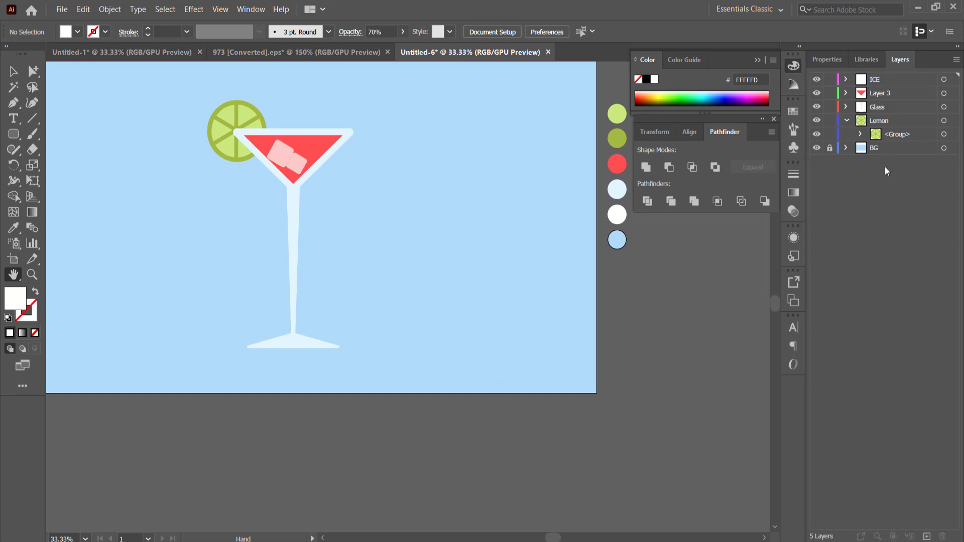
click(927, 536)
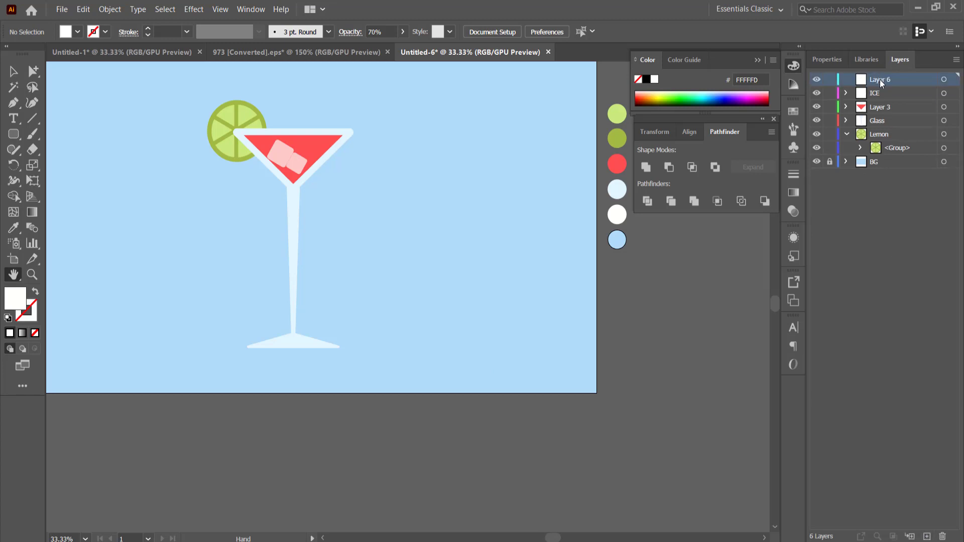
drag(880, 80, 882, 160)
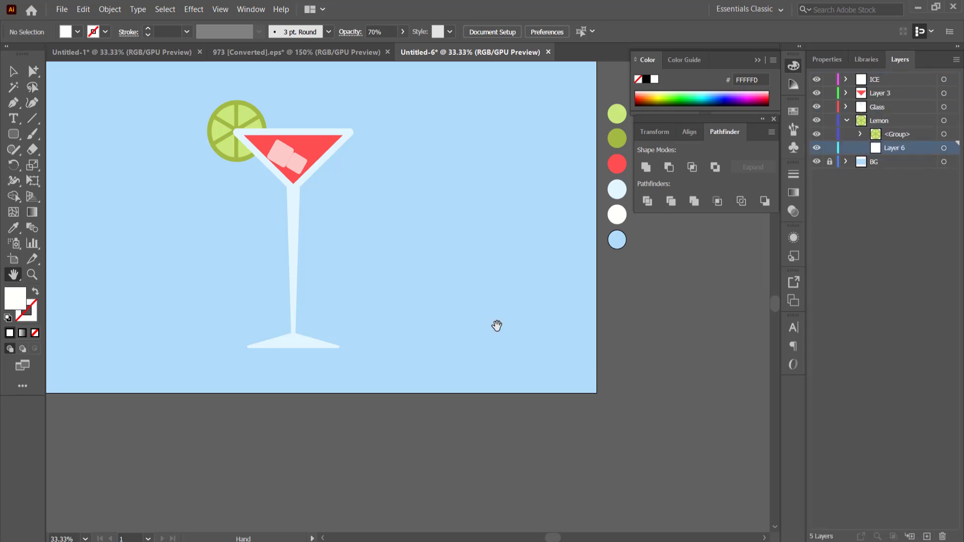
Step: Draw a flat ellipse of about 594 × 42 px around the bottom of the glass base
drag(14, 134, 76, 164)
drag(199, 327, 394, 354)
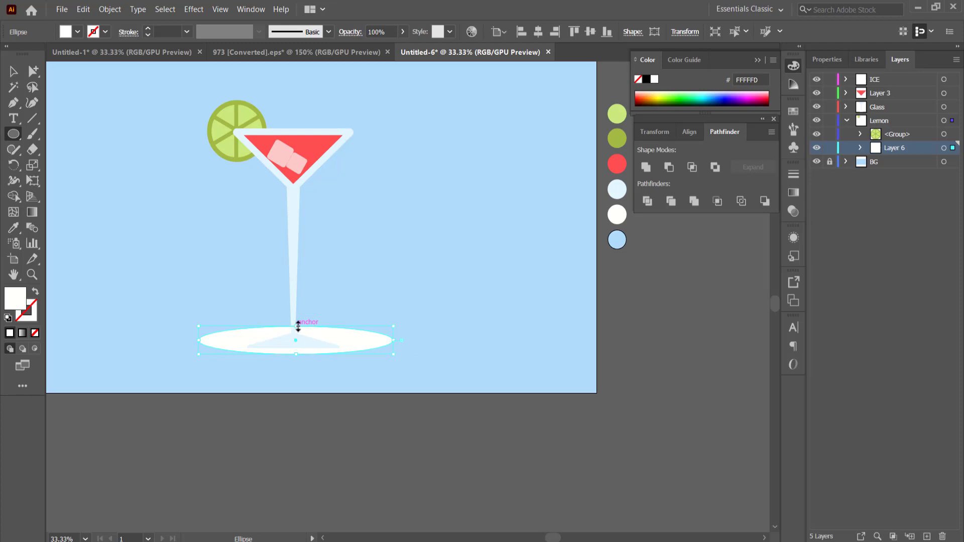
drag(297, 325, 297, 341)
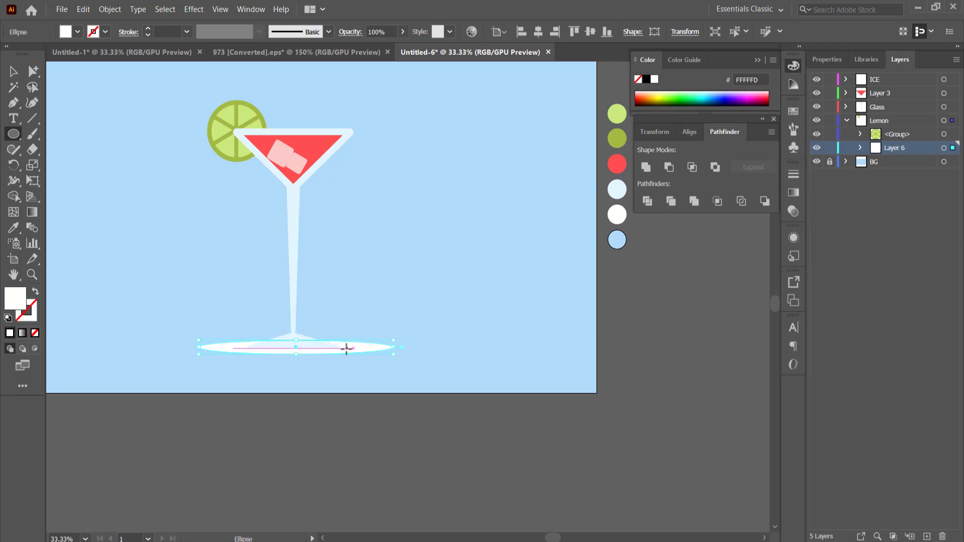
Step: Fill the flat ellipse with dark grey 3A3A37 and lower its opacity to 39%
double_click(14, 299)
text(3A3A37)
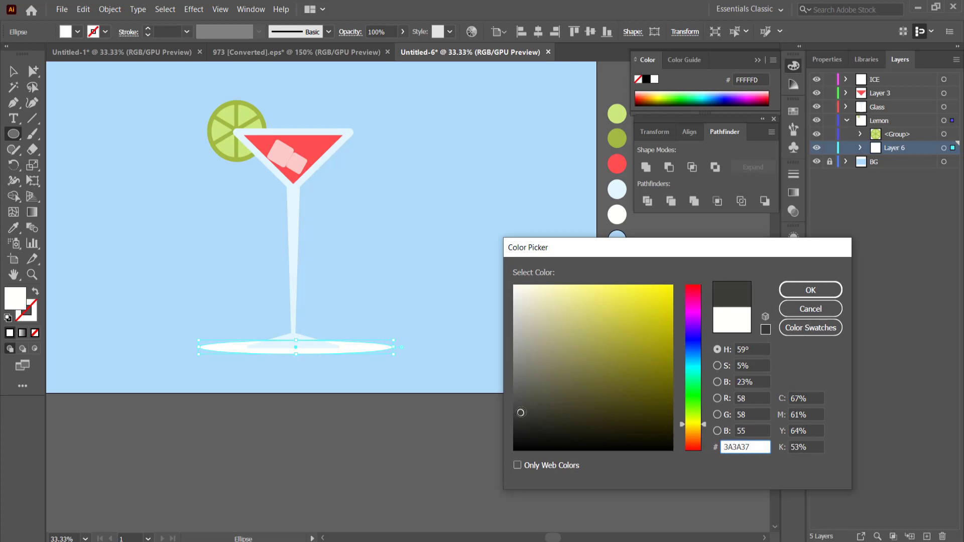
click(806, 291)
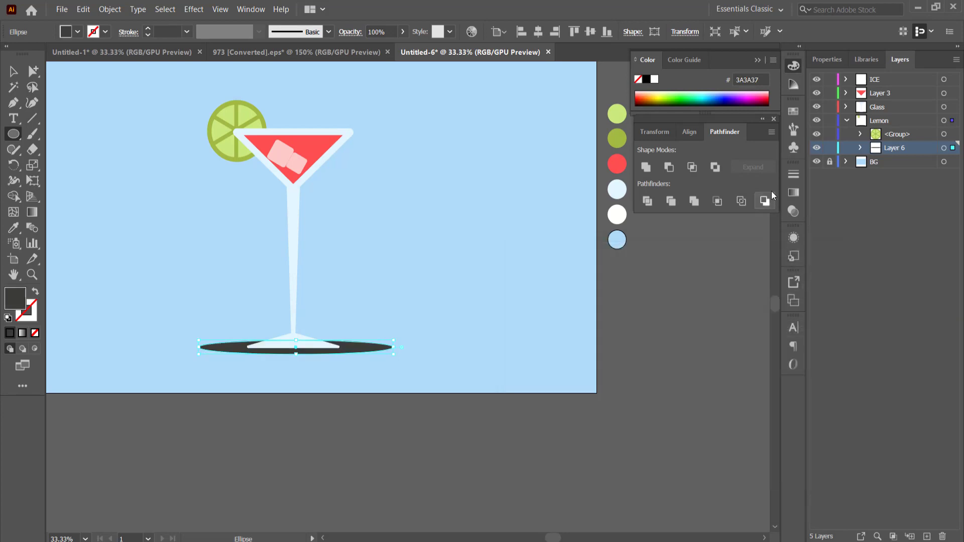
click(827, 60)
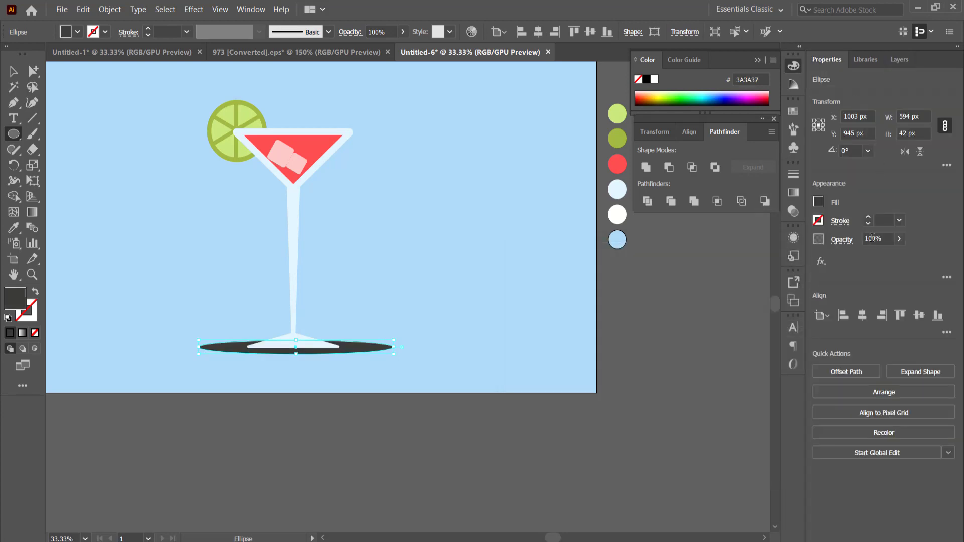
click(900, 239)
drag(898, 255, 869, 257)
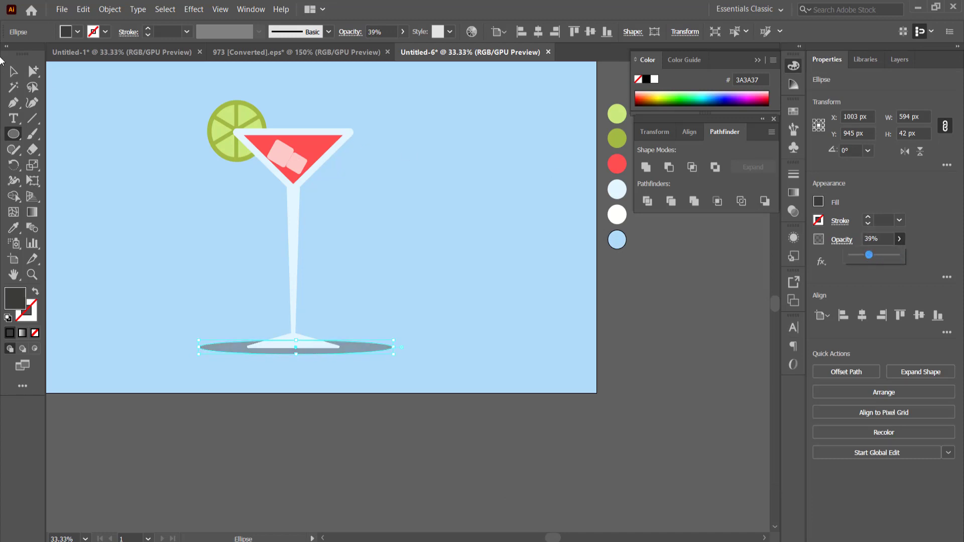
Step: Shift the grey shadow ellipse slightly so it is centred beneath the glass base, leaving nothing selected
key(v)
click(406, 291)
drag(353, 348, 355, 351)
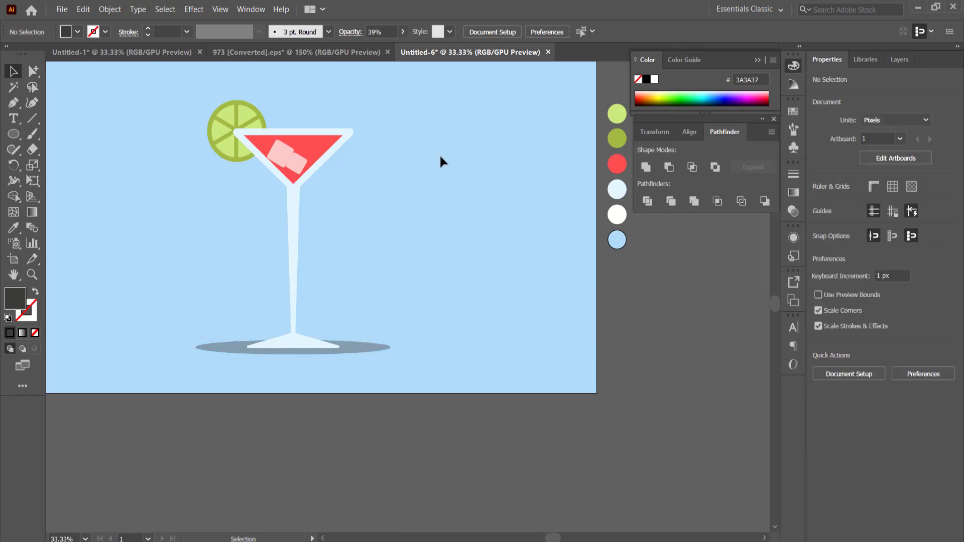
scroll(366, 149, down, 1)
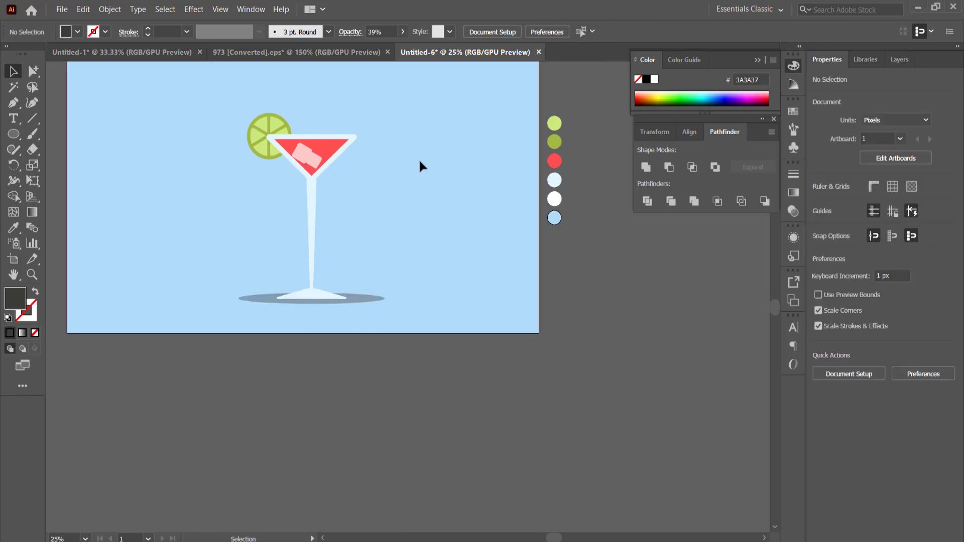
scroll(353, 175, up, 1)
scroll(332, 181, up, 1)
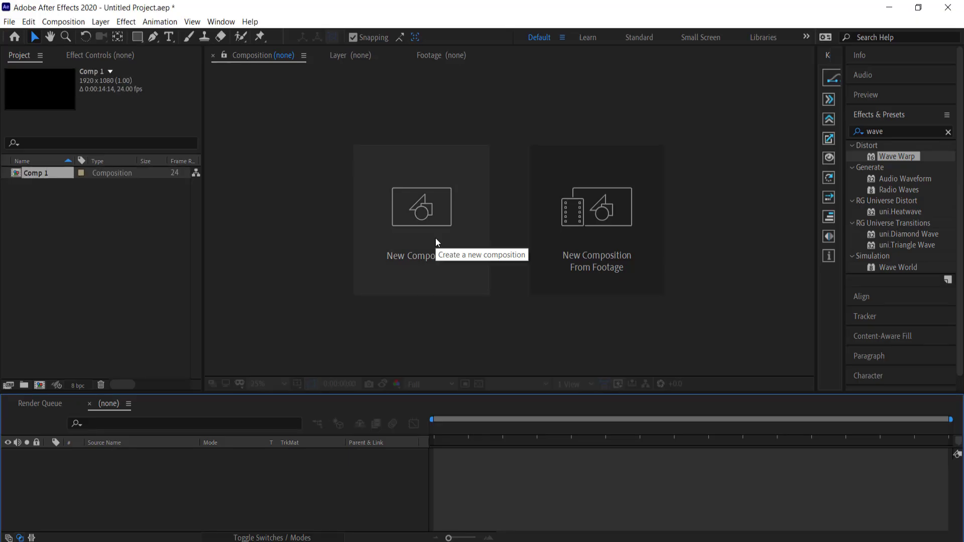
Step: In After Effects, create a 1920 × 1080 composition at 24 fps and delete Comp 1 from the project
click(404, 234)
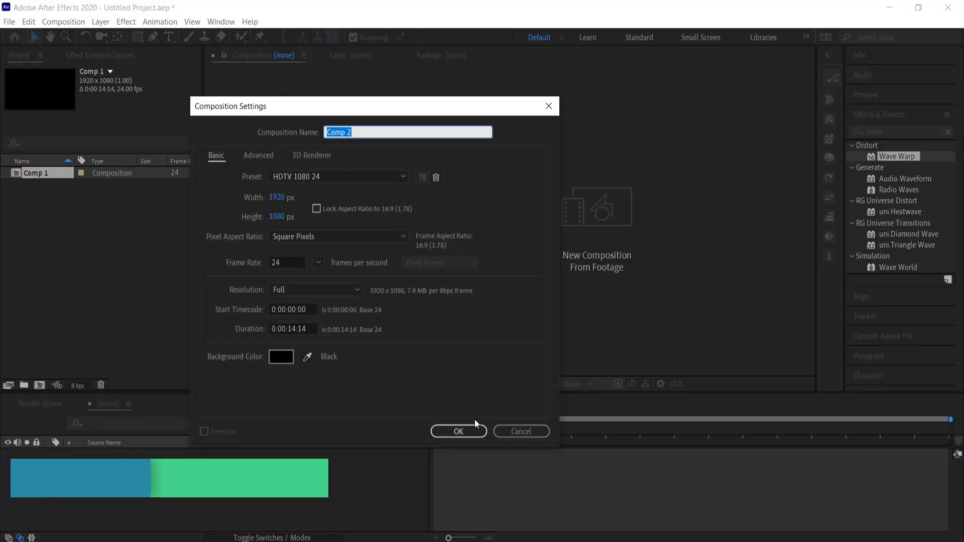
click(471, 433)
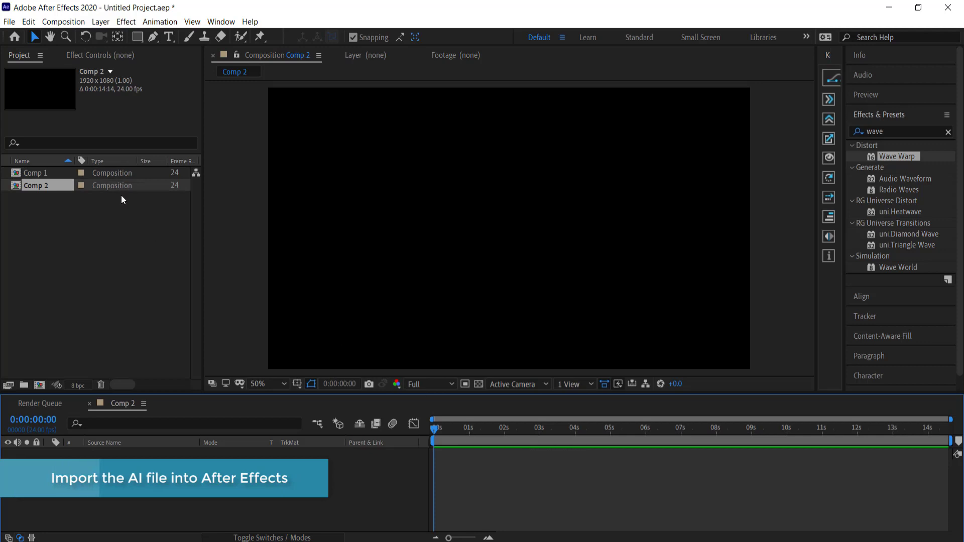
click(37, 173)
key(Delete)
Step: Import MARTINI GLASS v2.ai as a Composition with footage dimensions set to Layer Size
right_click(53, 235)
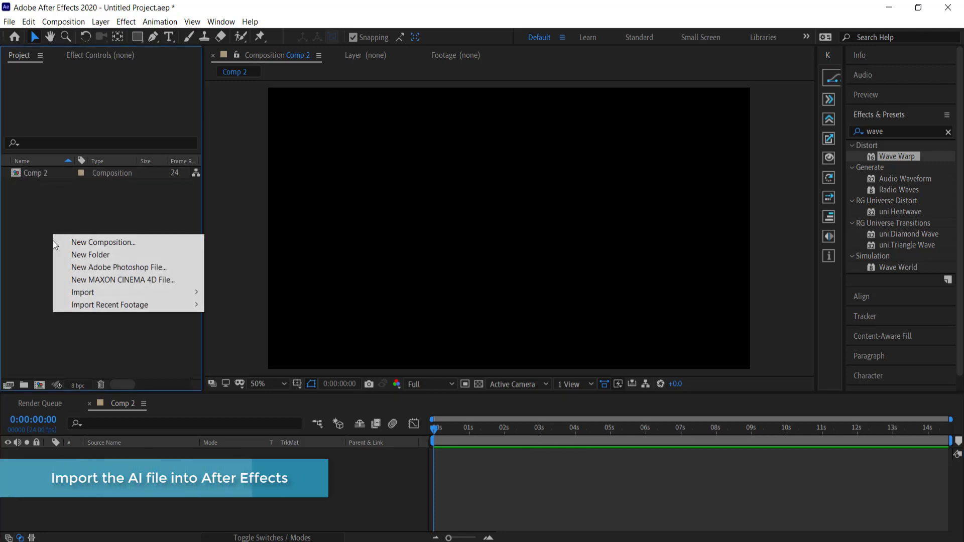
mouse_move(116, 293)
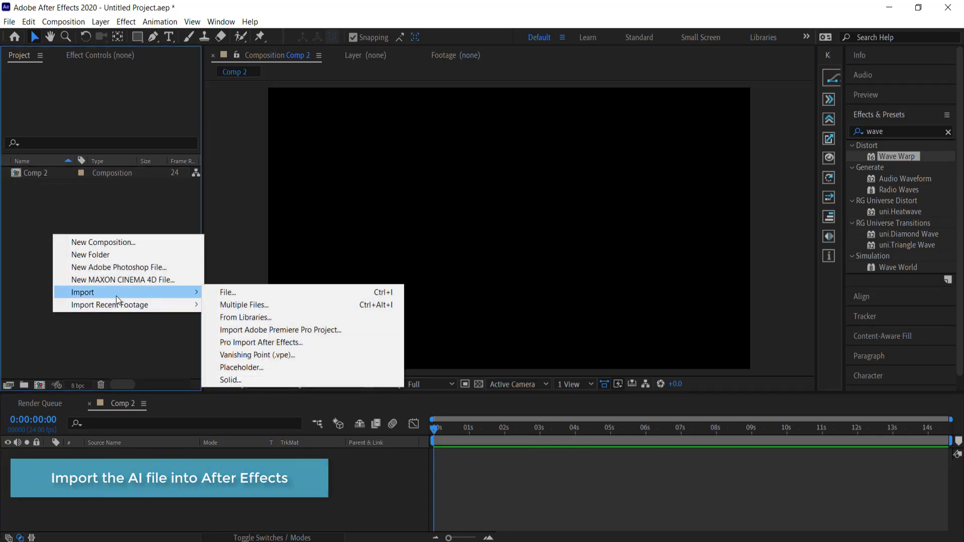
click(239, 297)
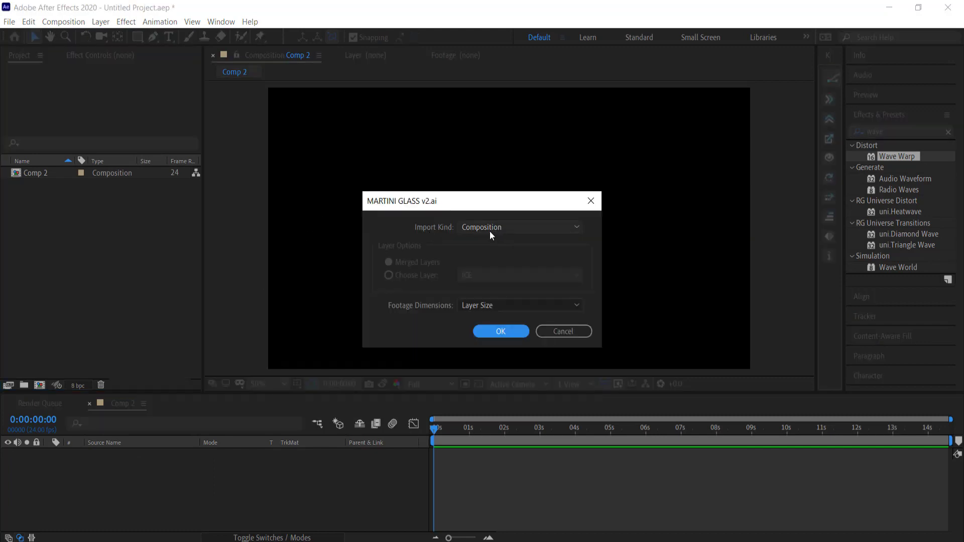
click(500, 330)
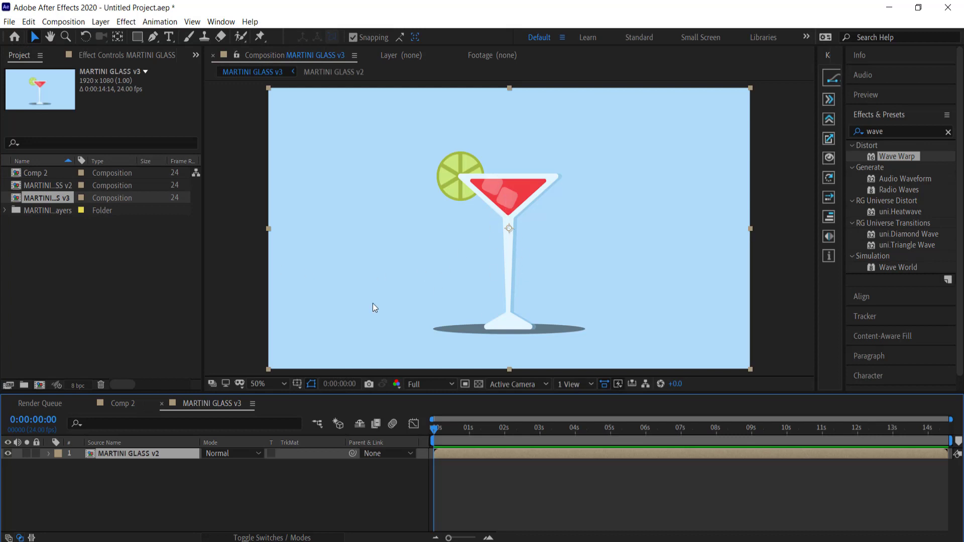
Step: Open the nested MARTINI GLASS v2 composition and draw a rectangle with fill colour B6FF00 over the red drink
double_click(168, 453)
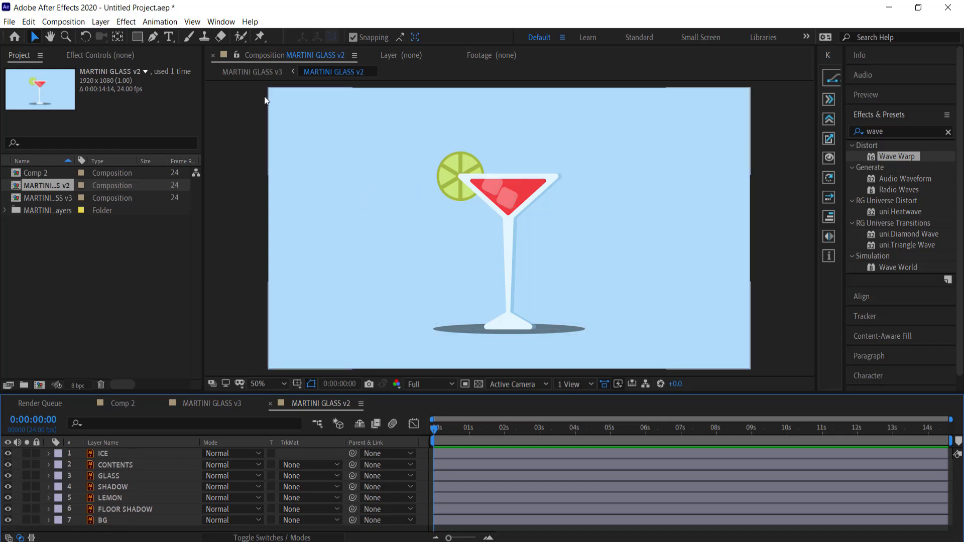
click(137, 38)
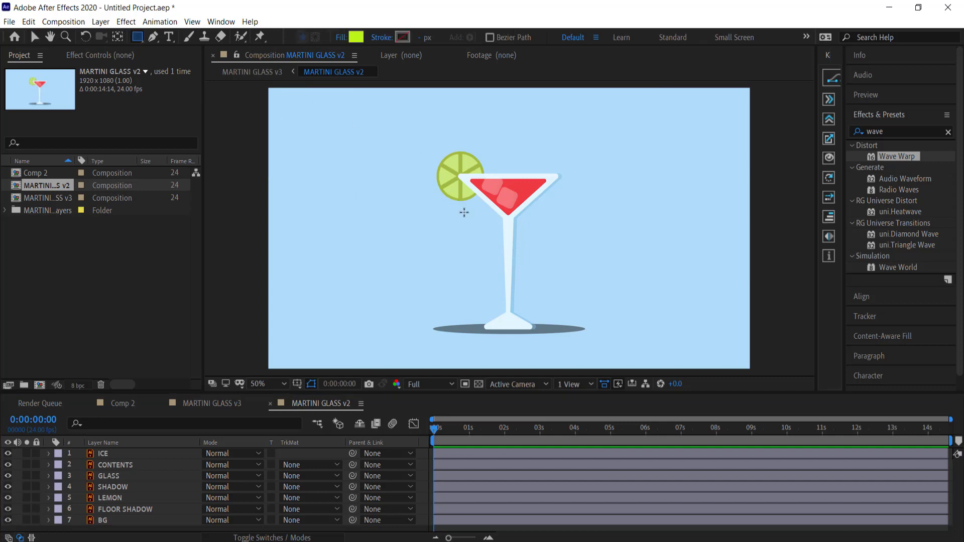
click(358, 37)
drag(651, 282, 666, 273)
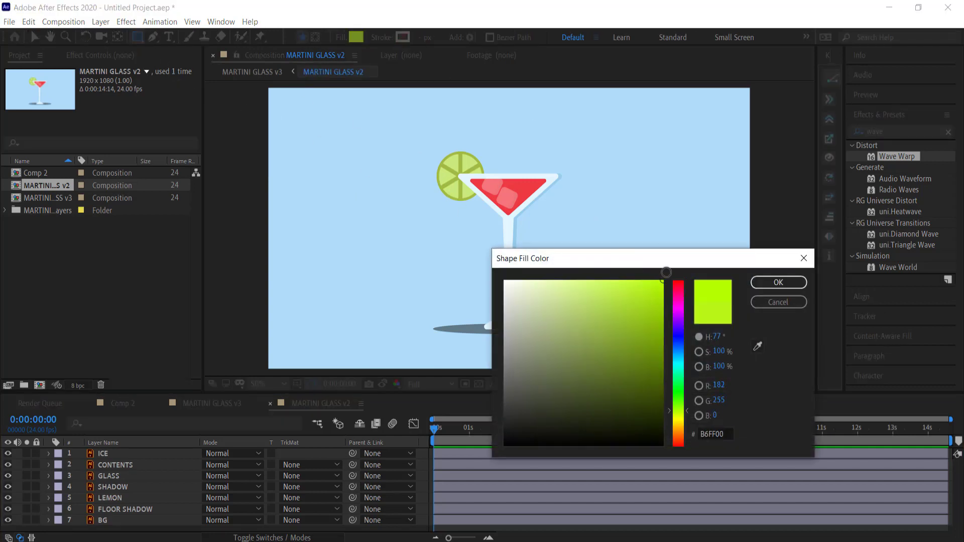
click(778, 283)
drag(466, 227, 524, 203)
Step: Adjust the green rectangle to fit the drink's size and move it just below the glass bowl
key(v)
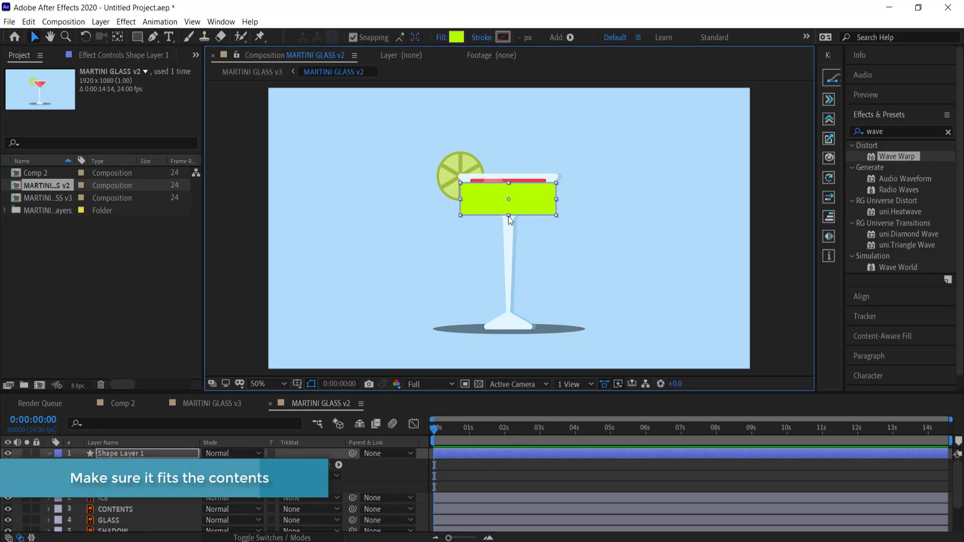
drag(509, 216, 520, 210)
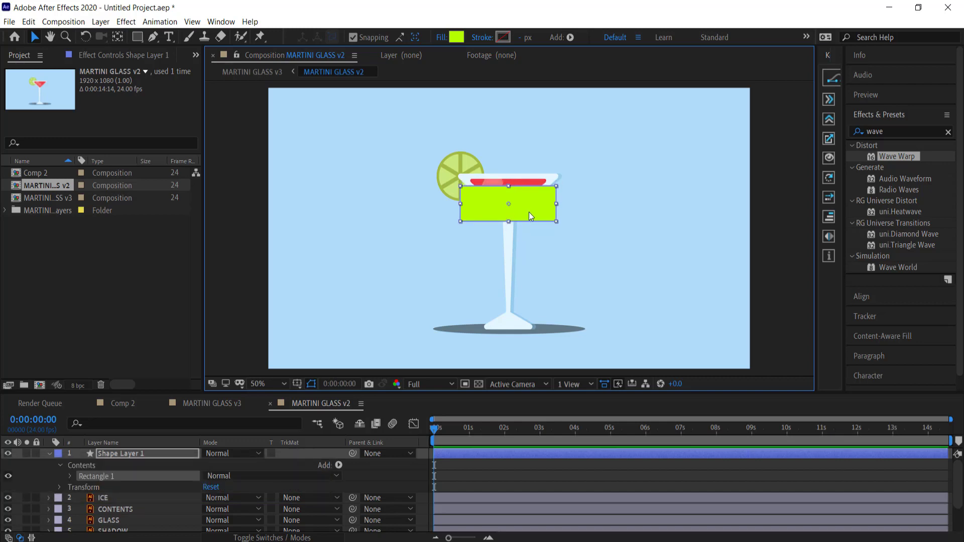
drag(530, 206, 529, 243)
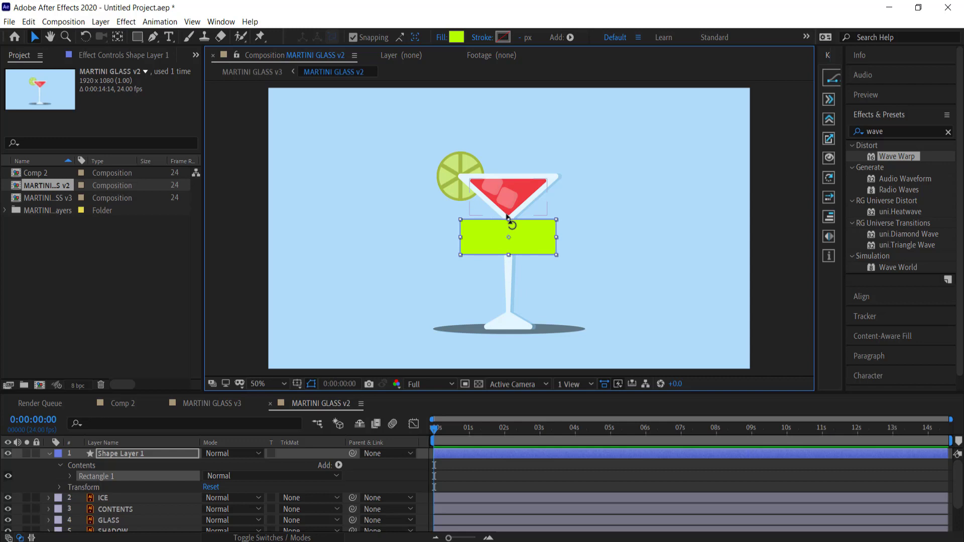
Step: Animate the rectangle's Position from 960, 540 at 0:00:00:00 up to 960, 408 at 0:00:01:01
key(p)
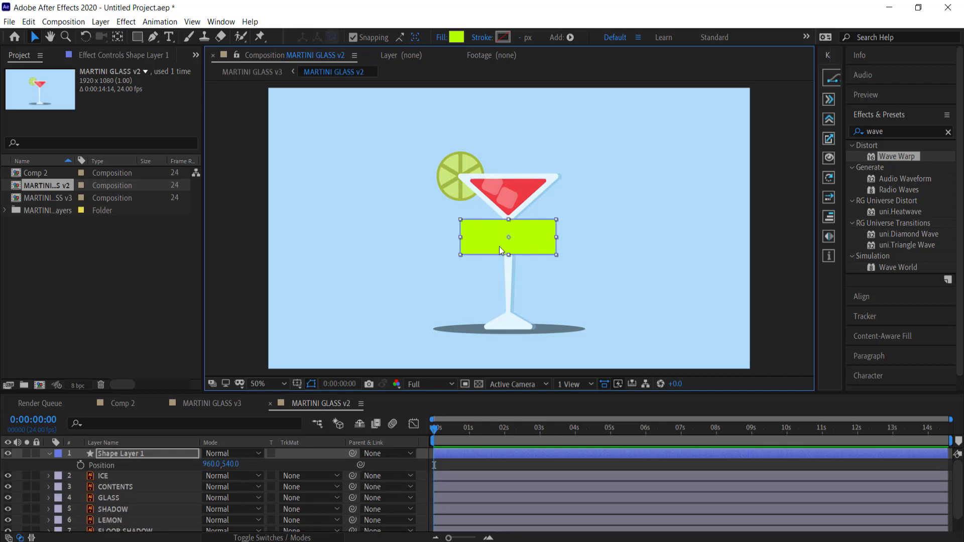
click(81, 465)
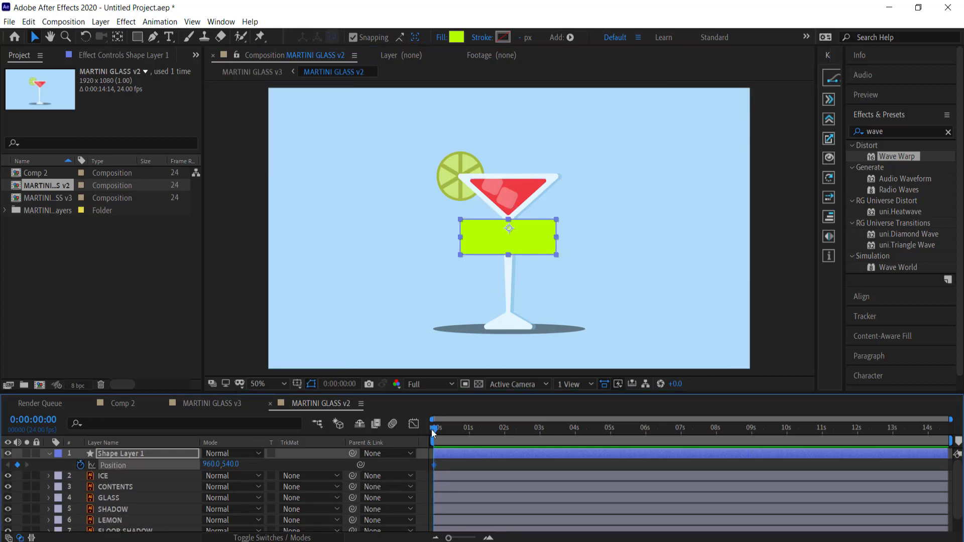
drag(433, 428, 472, 430)
drag(532, 235, 531, 203)
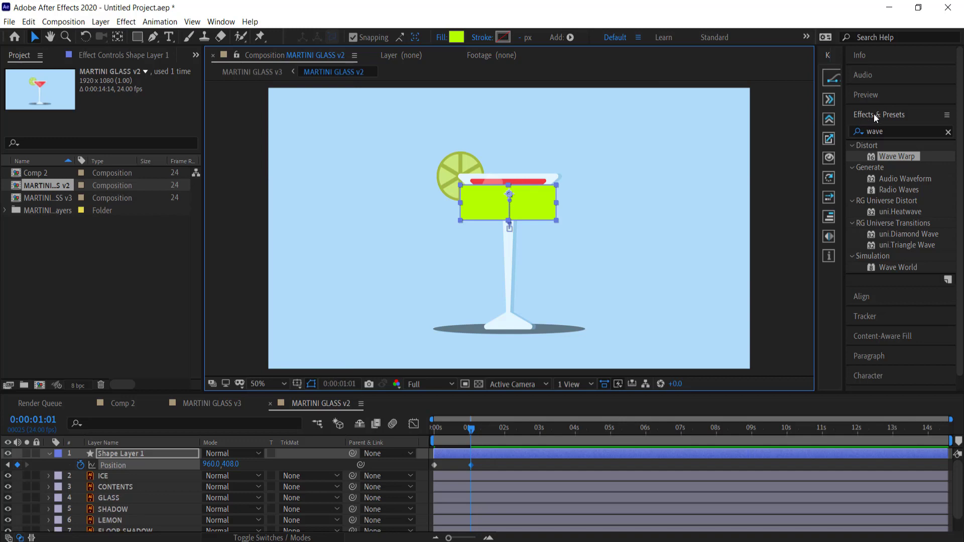
Step: Apply the Wave Warp effect to the rectangle and return the current time to 0:00:00:00
double_click(890, 158)
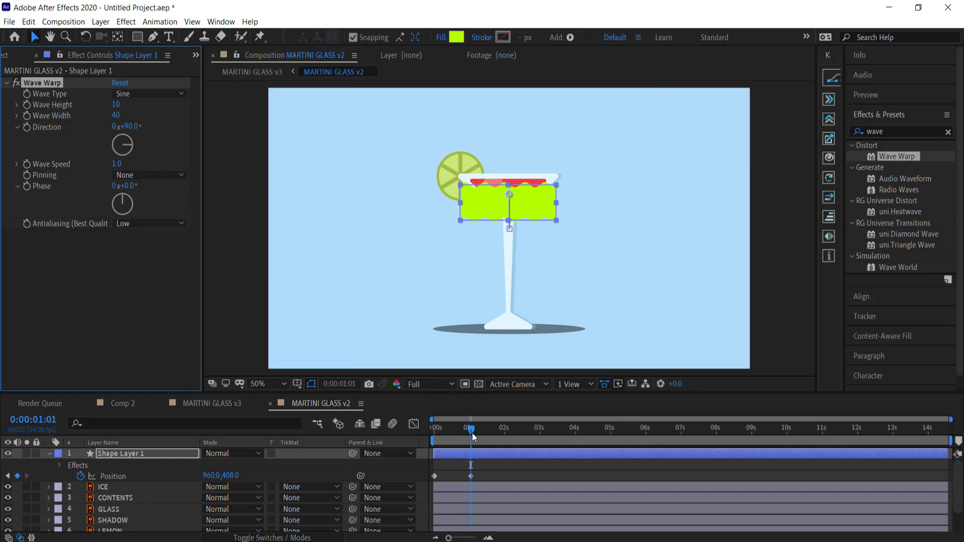
drag(473, 437, 421, 433)
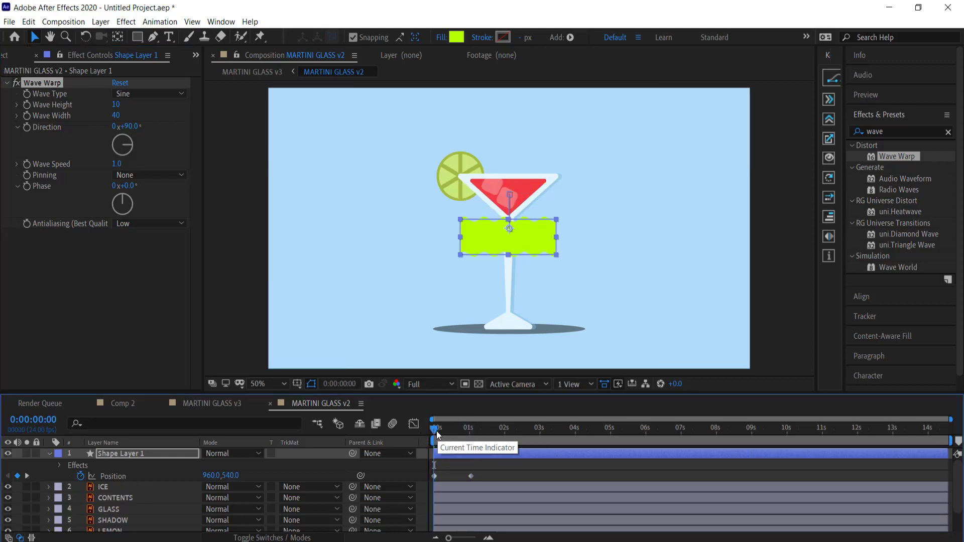
Step: Keyframe the rectangle's Wave Height at 0 at 0:00:00:00 and set its Wave Width to 200
click(116, 105)
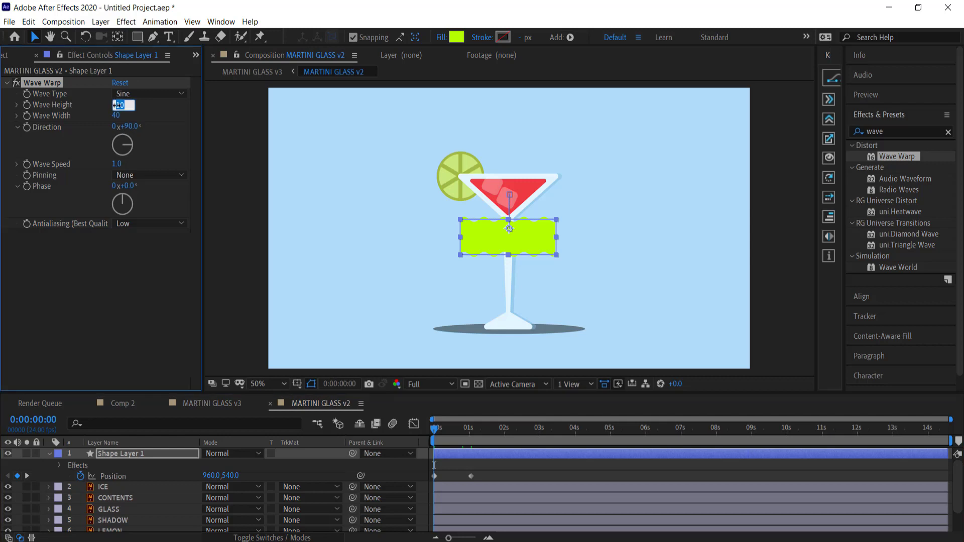
key(Return)
click(115, 117)
key(Return)
Step: Set the Wave Height to 20 at 0:00:01:01 and check the wave against the glass rim
drag(436, 433, 472, 431)
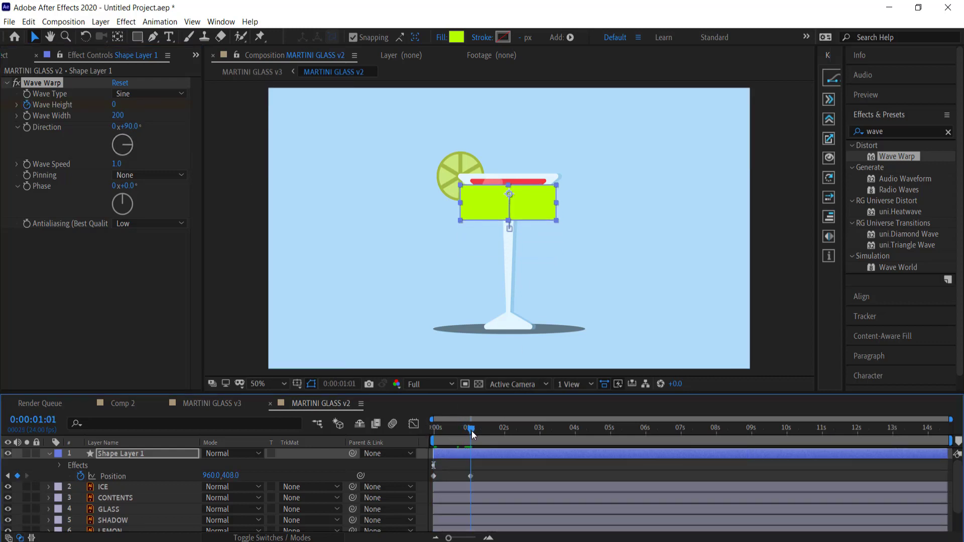
click(115, 105)
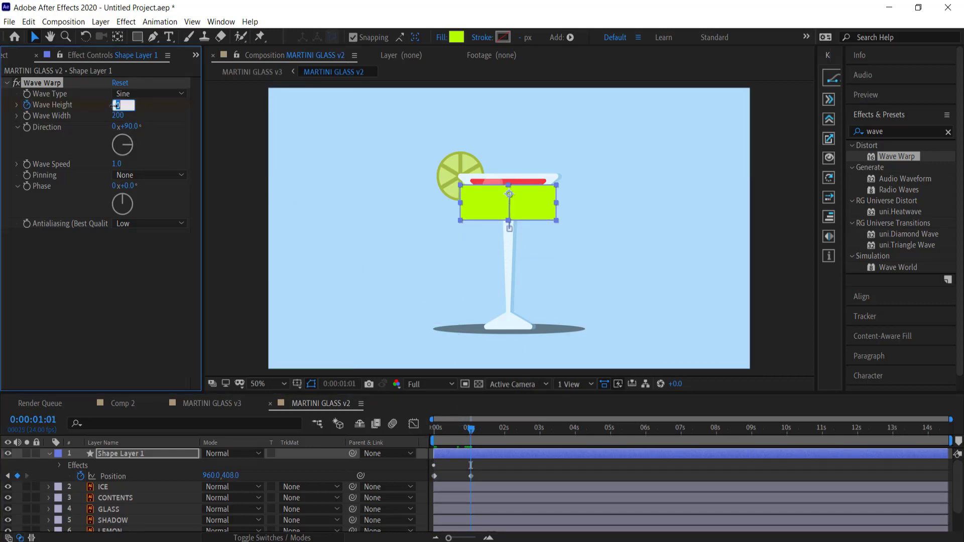
text(20)
key(Return)
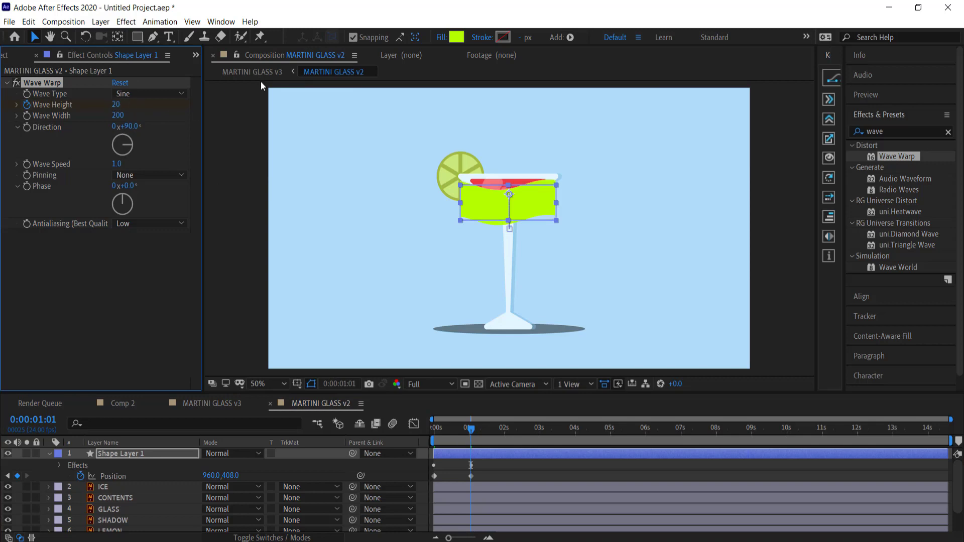
scroll(543, 189, up, 2)
scroll(546, 186, up, 2)
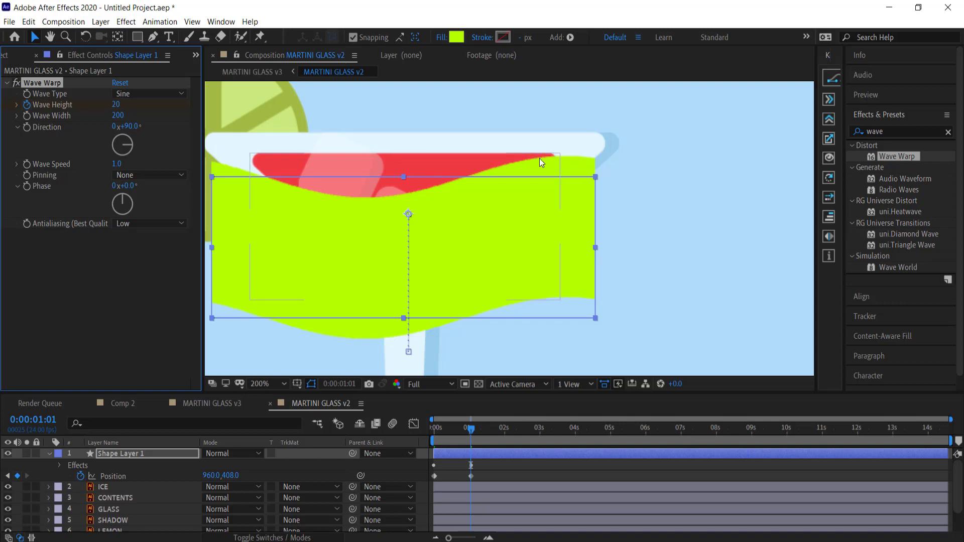
mouse_move(473, 435)
mouse_down()
mouse_move(504, 433)
mouse_move(480, 438)
mouse_up()
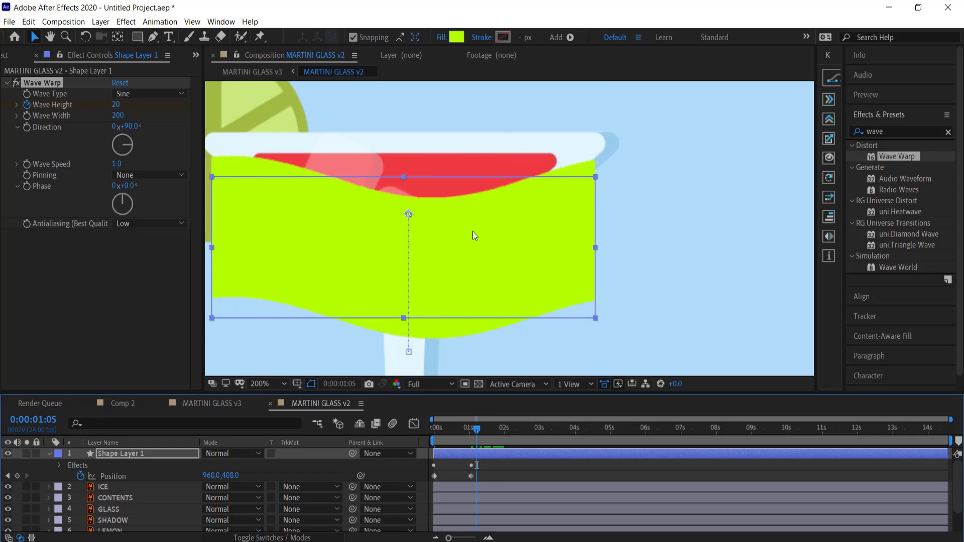
Step: Set the Wave Height to 0 at 0:00:10:00 and preview the animation from the start
drag(477, 435, 786, 431)
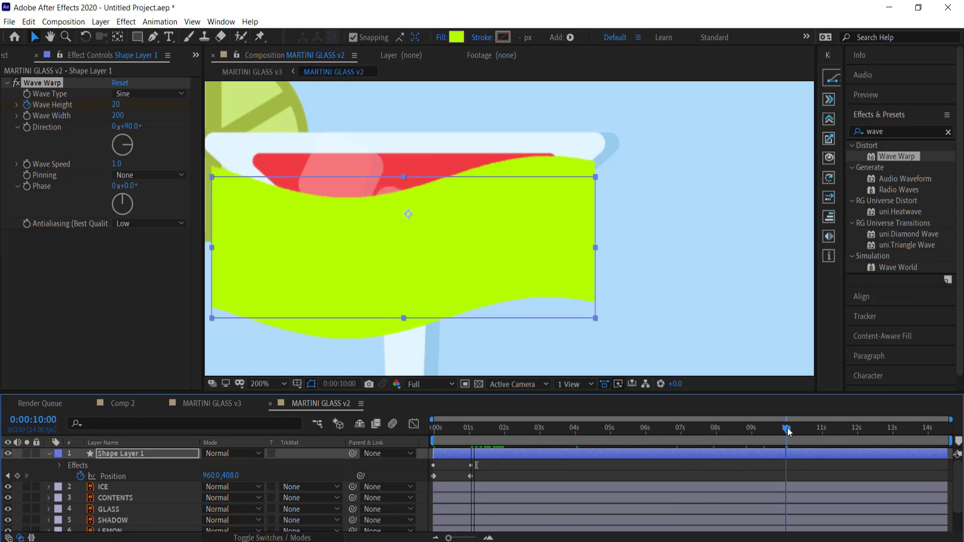
click(115, 104)
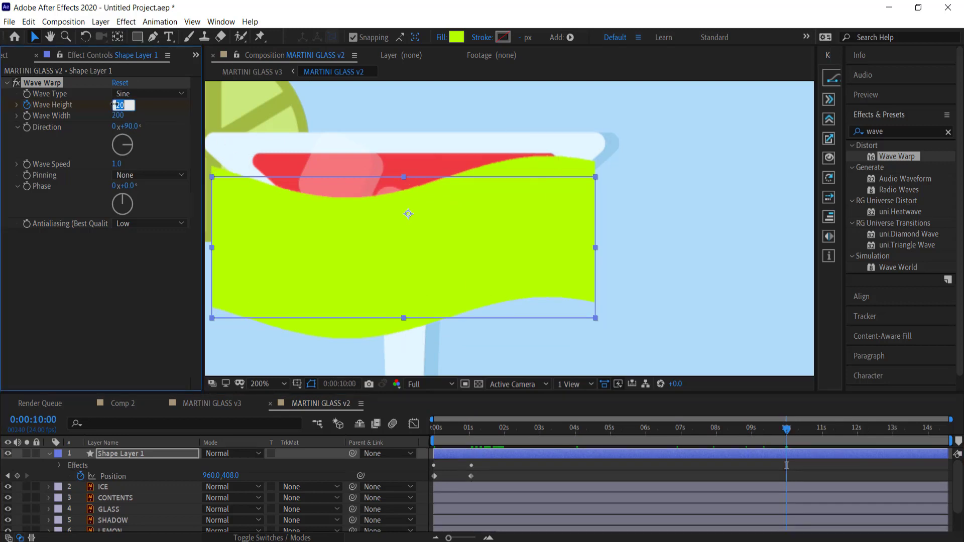
text(0)
key(Return)
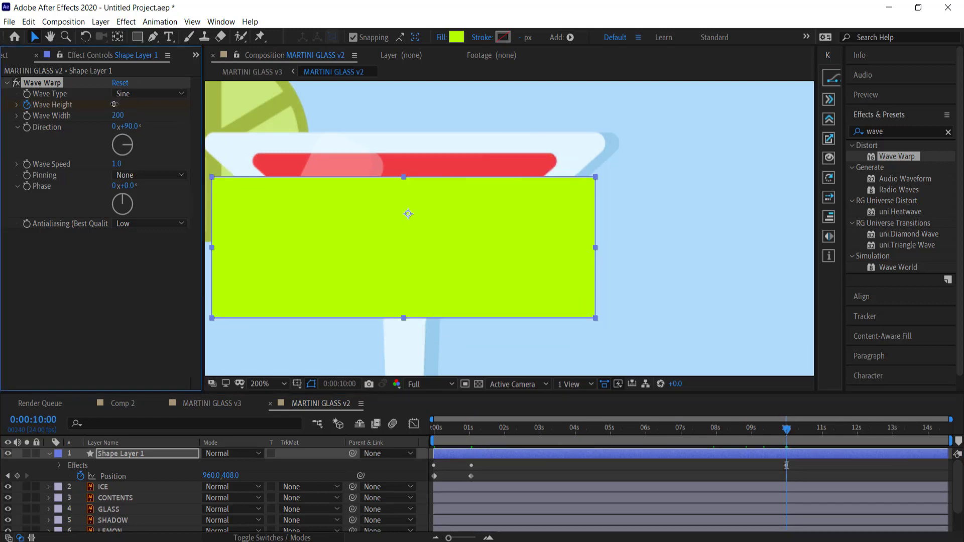
drag(748, 432, 429, 430)
key(space)
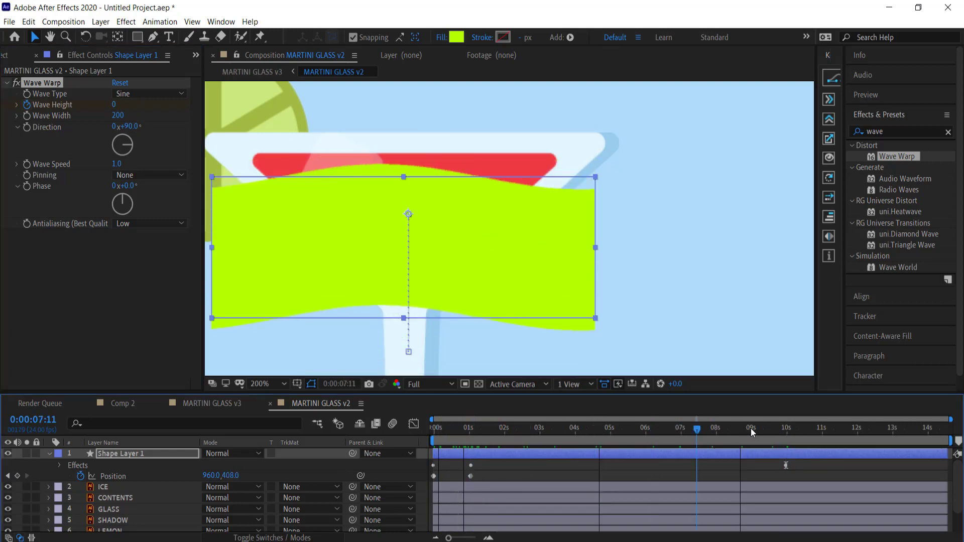
key(space)
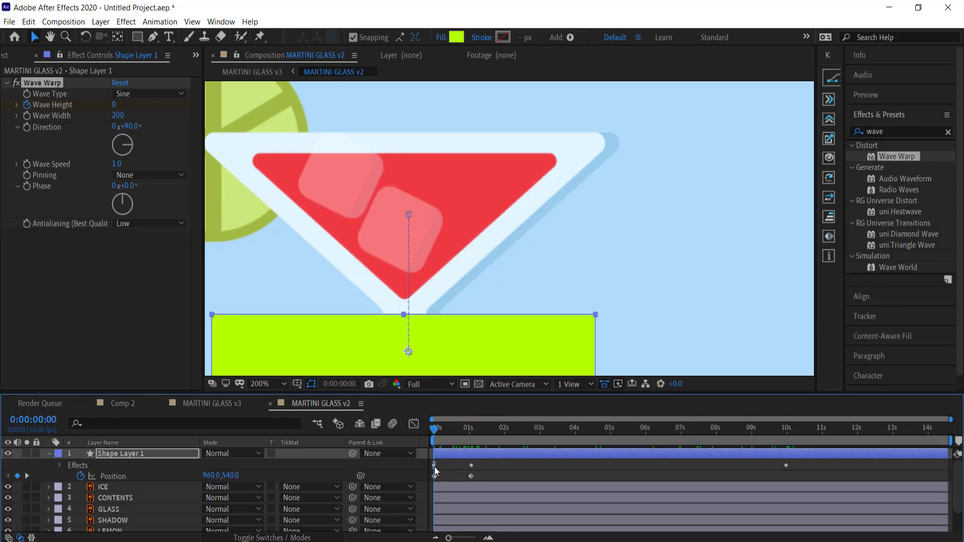
Step: Reveal the rectangle's keyframes and apply Easy Ease to all Wave Height keyframes
key(u)
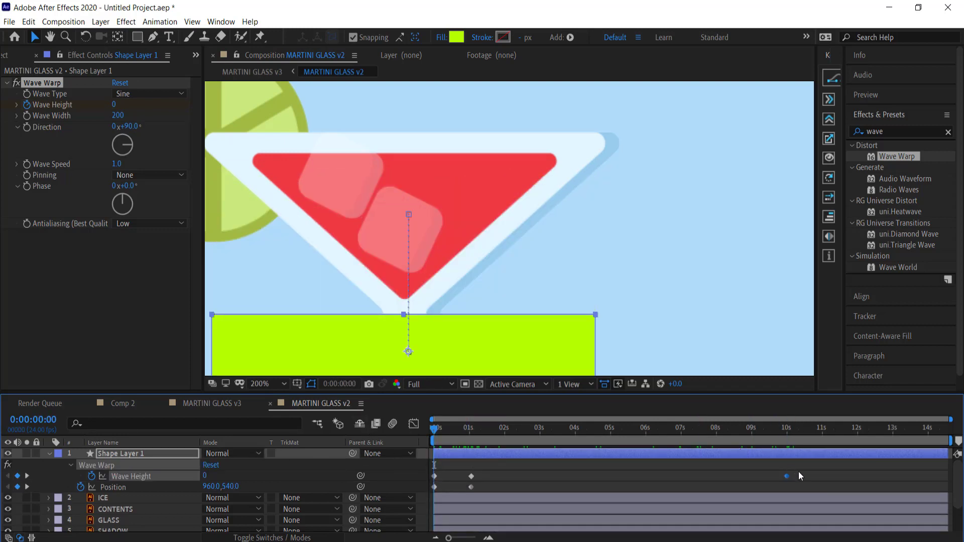
drag(806, 471, 432, 478)
right_click(433, 478)
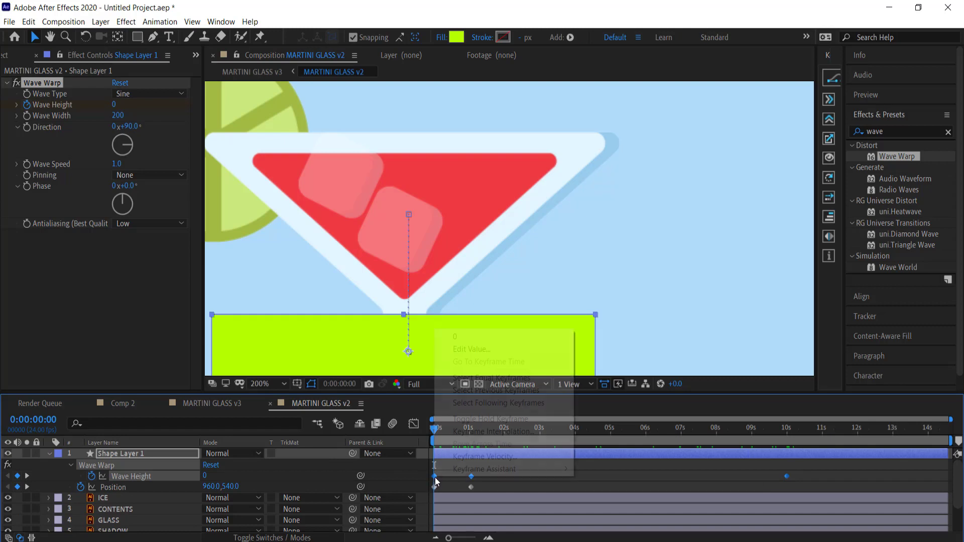
mouse_move(482, 469)
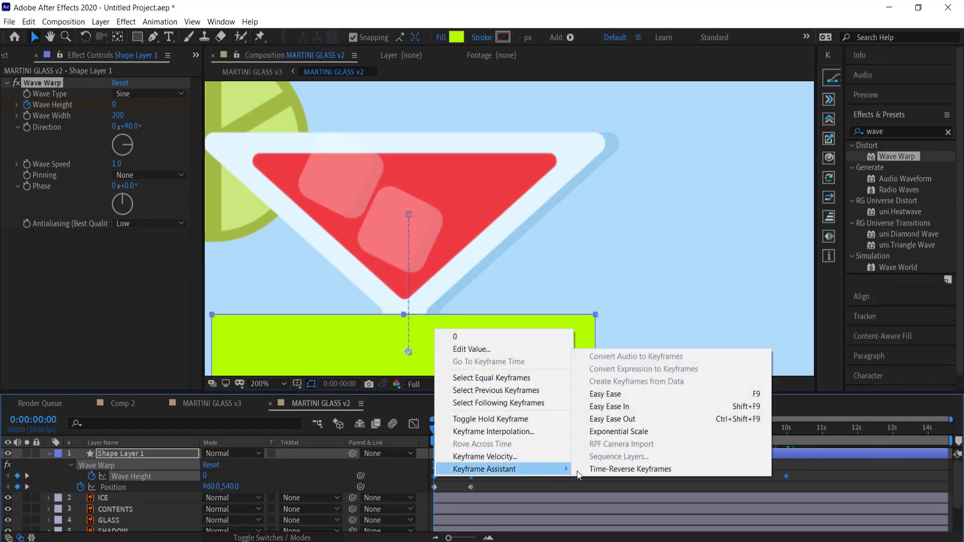
click(627, 395)
Step: Apply Easy Ease to both Position keyframes of the rectangle
drag(484, 484, 432, 489)
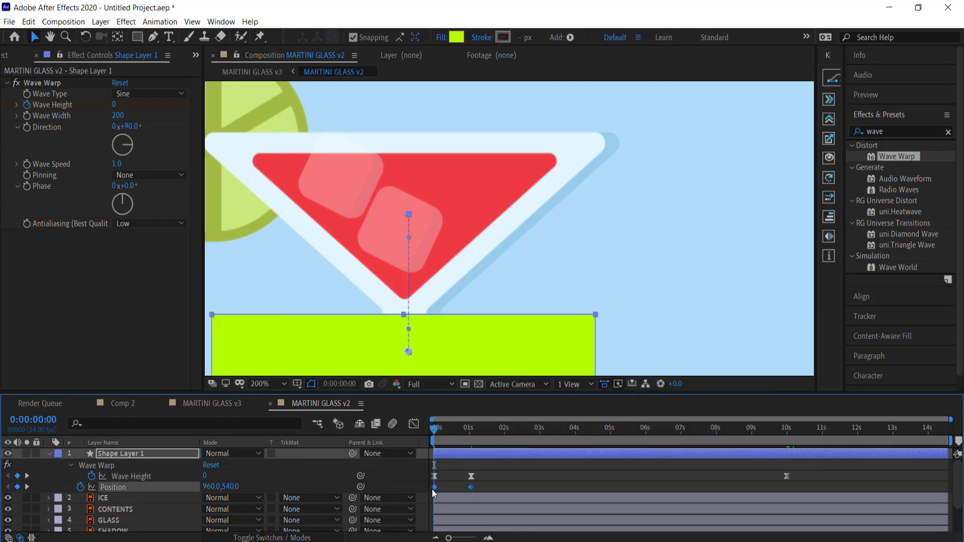
right_click(432, 489)
mouse_move(497, 482)
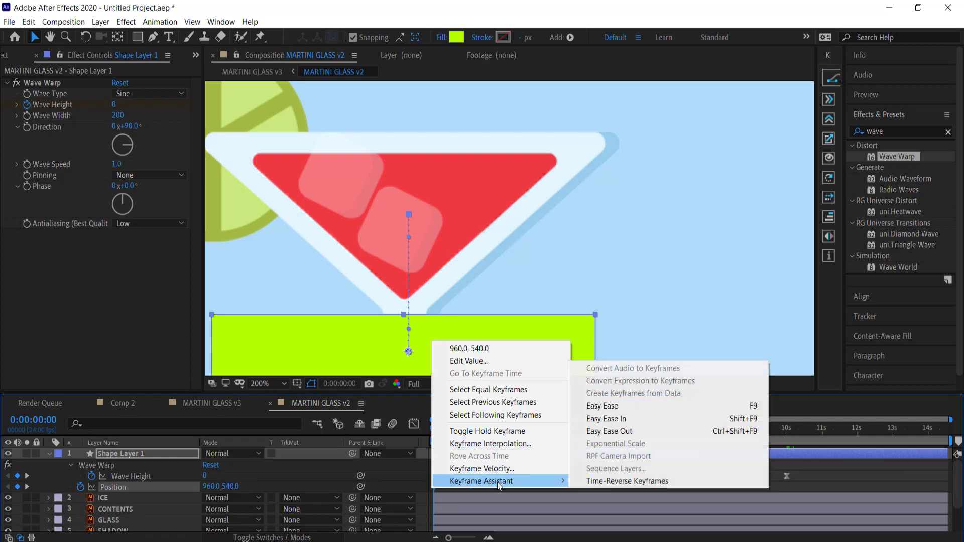
click(612, 408)
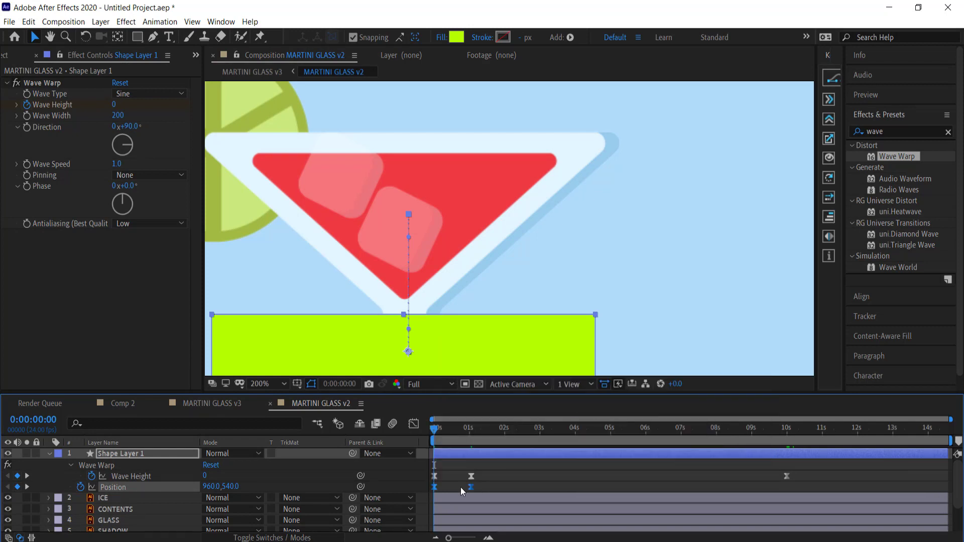
Step: Adjust the easing of the rectangle's Position keyframes in the speed graph and preview the rising motion
click(425, 487)
click(413, 423)
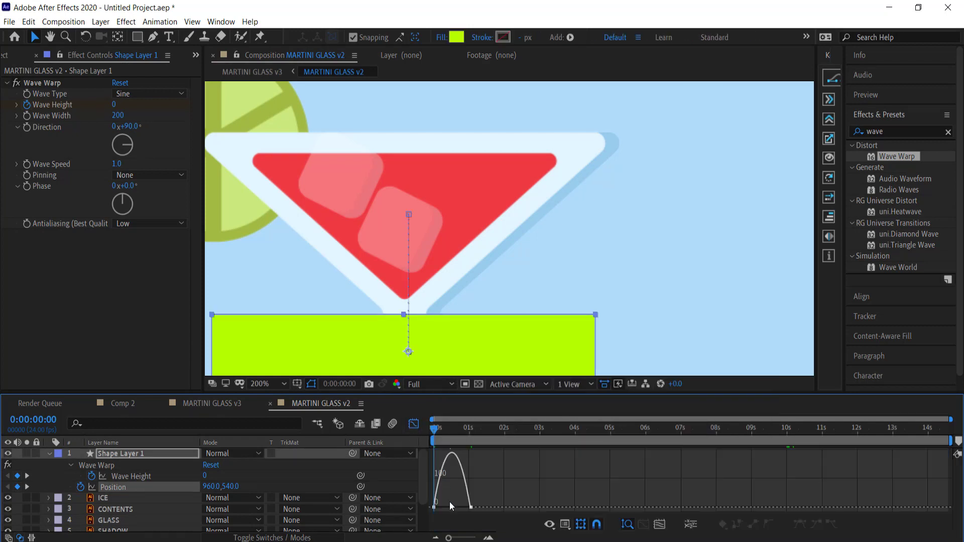
mouse_move(447, 503)
mouse_down()
mouse_move(426, 508)
mouse_move(452, 508)
mouse_up()
click(471, 508)
click(414, 424)
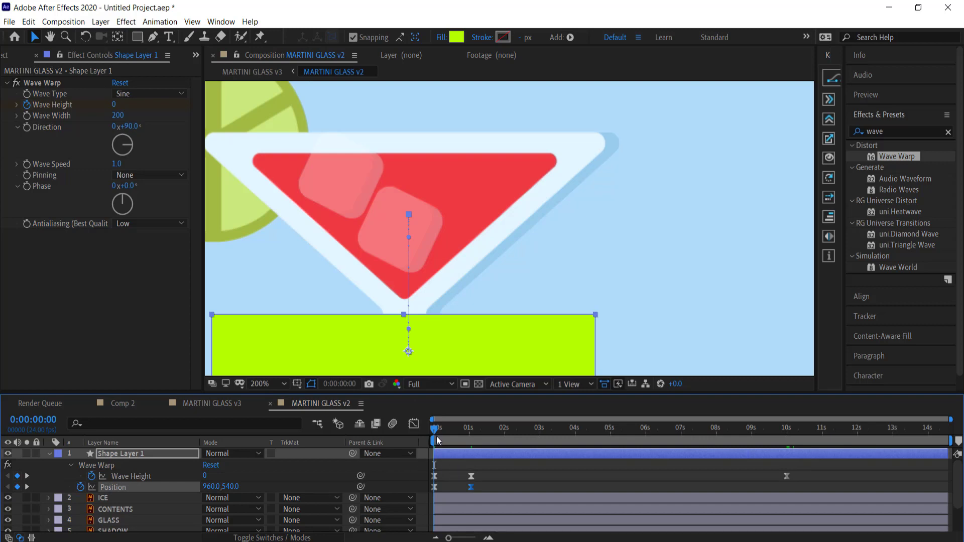
key(space)
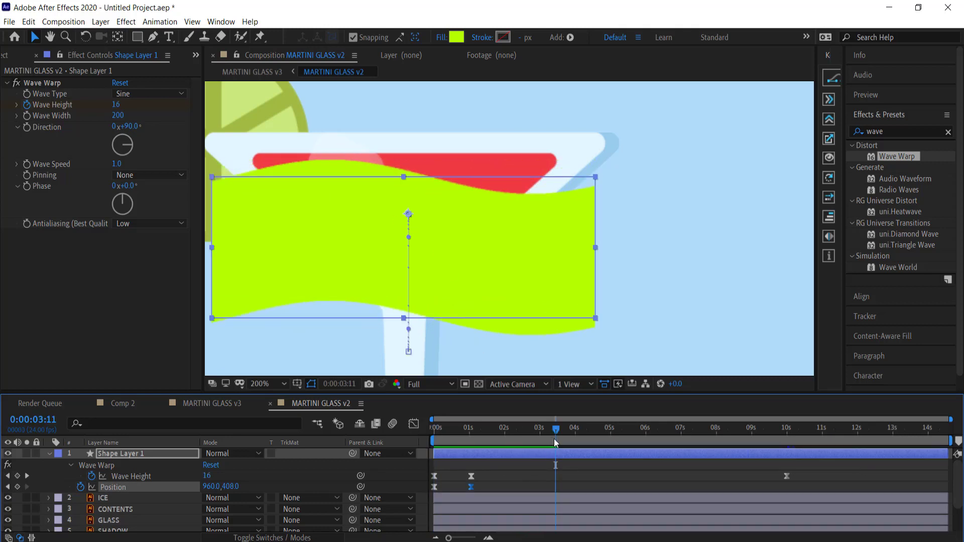
drag(556, 442, 531, 428)
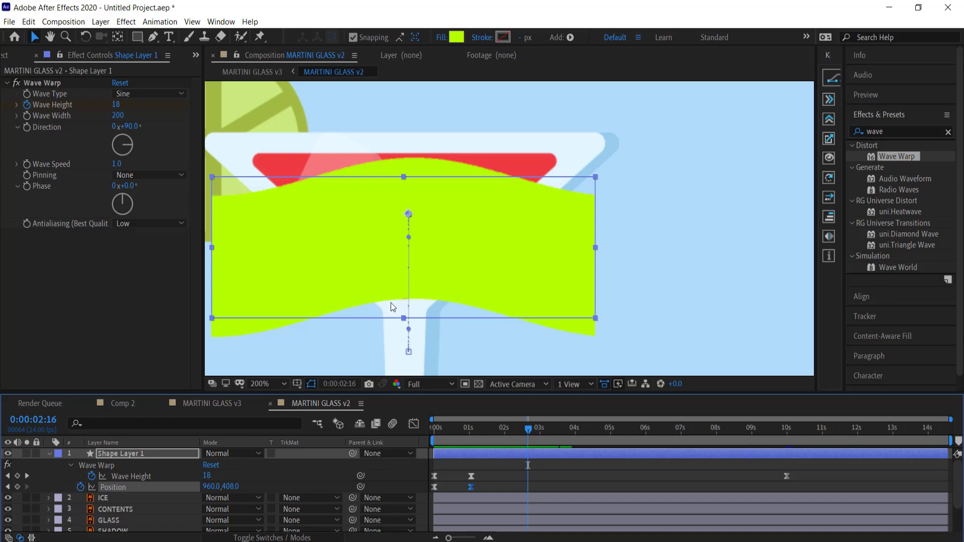
Step: Stretch the green rectangle slightly taller, check it over time, and return to 0:00:00:00
drag(404, 319, 404, 326)
drag(554, 429, 584, 435)
key(Home)
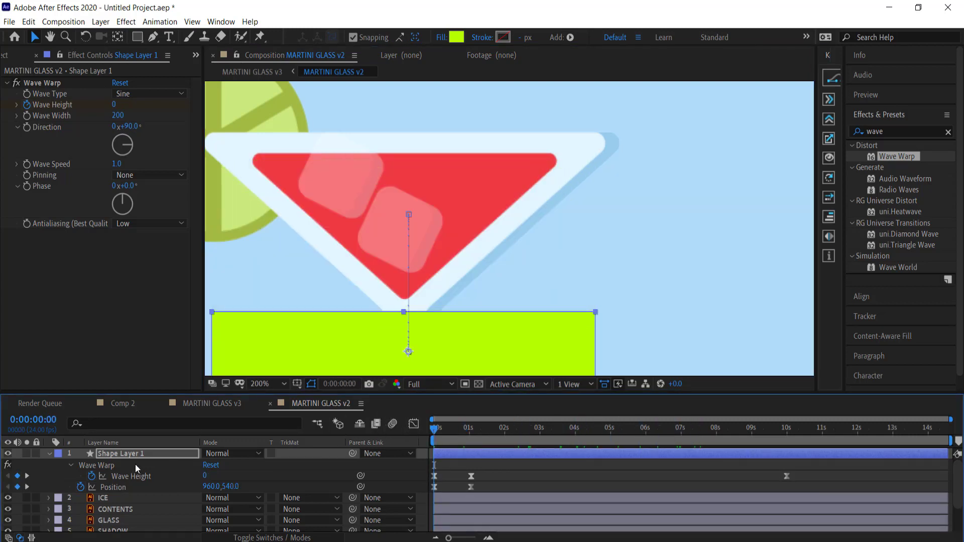
Step: Move Shape Layer 1 directly below CONTENTS, set its track matte to Alpha Matte "CONTENTS", and preview the fill
drag(148, 452, 141, 511)
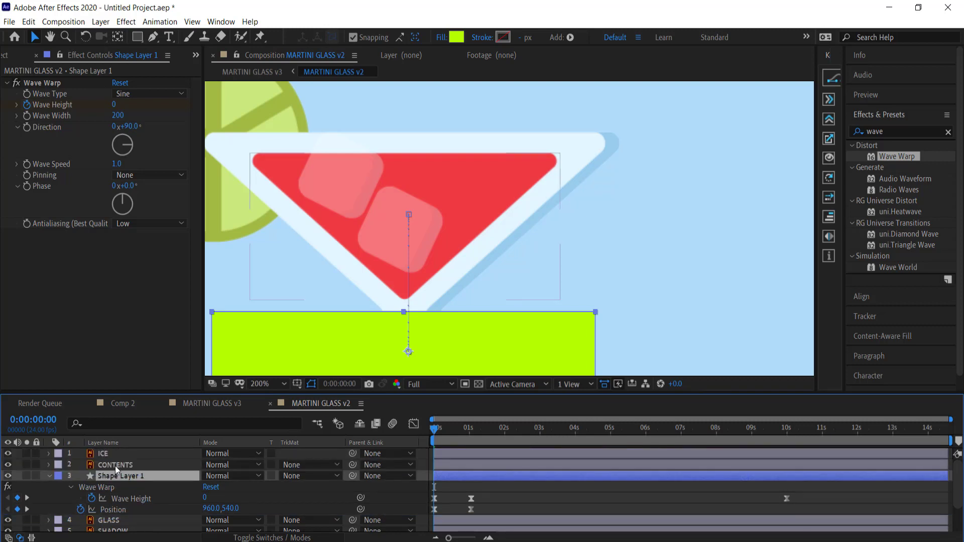
click(294, 475)
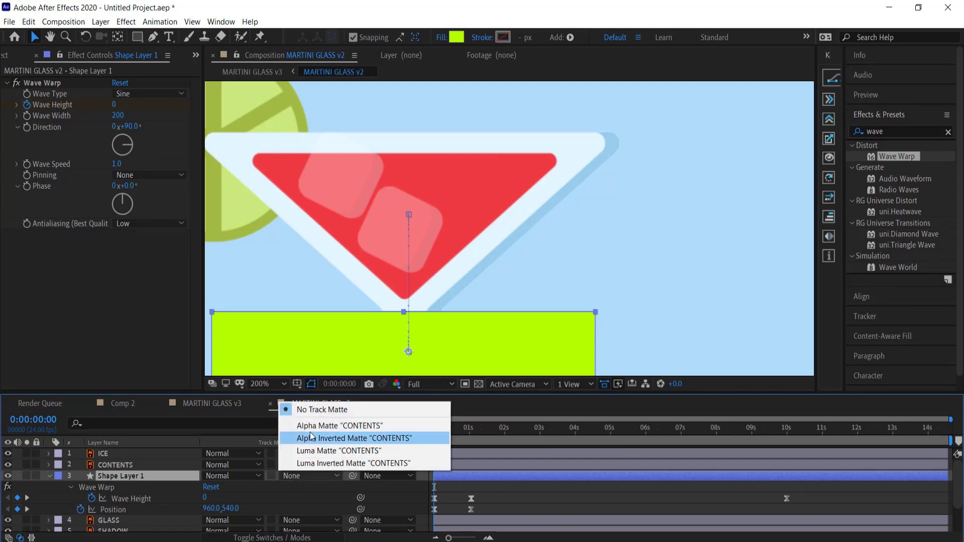
click(311, 428)
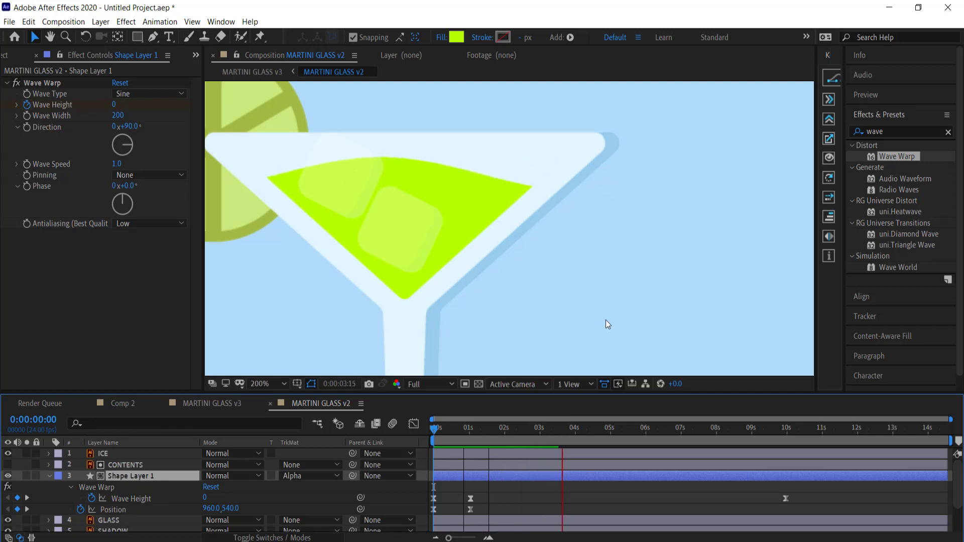
key(space)
scroll(674, 195, down, 1)
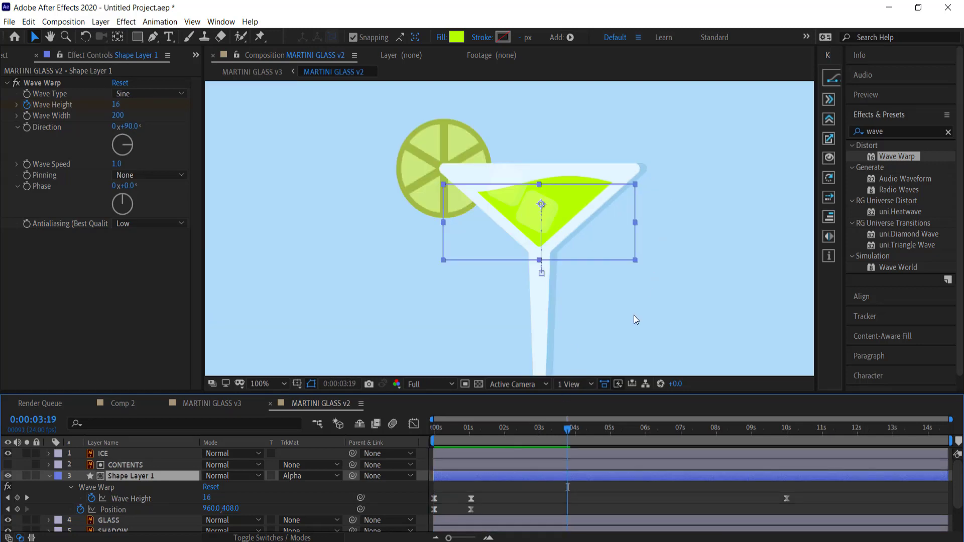
Step: Duplicate the CONTENTS and Shape Layer 1 layers together and return the current time to 0:00:00:00
ctrl+click(131, 465)
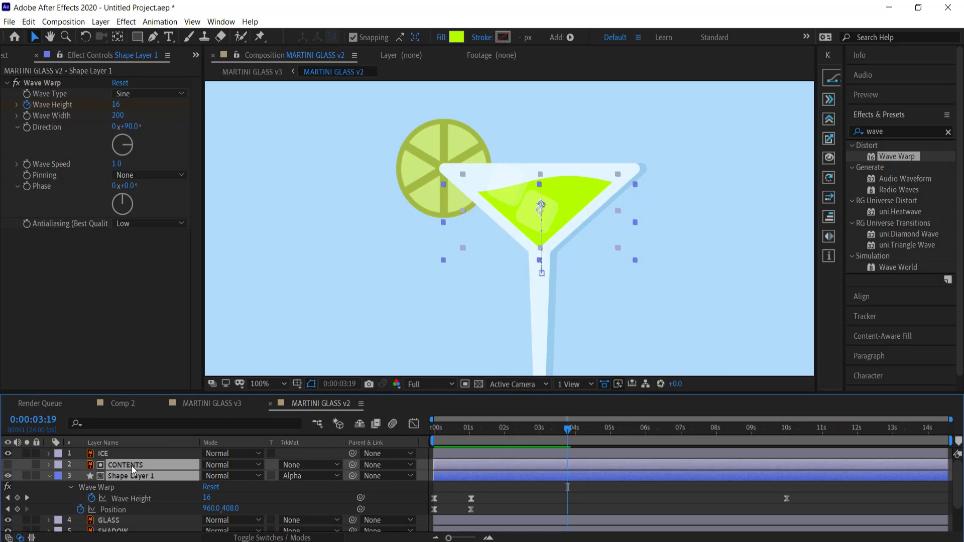
key(ctrl+d)
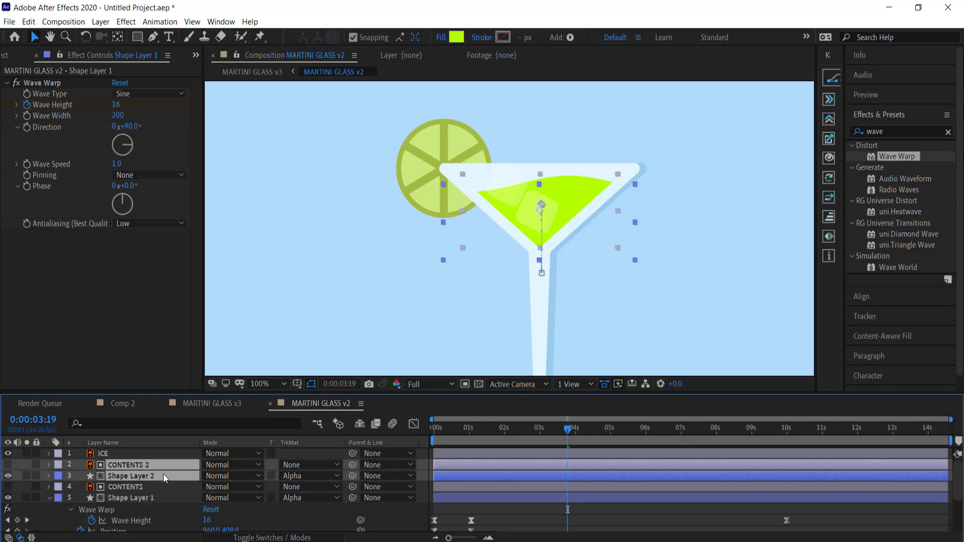
drag(565, 430, 435, 431)
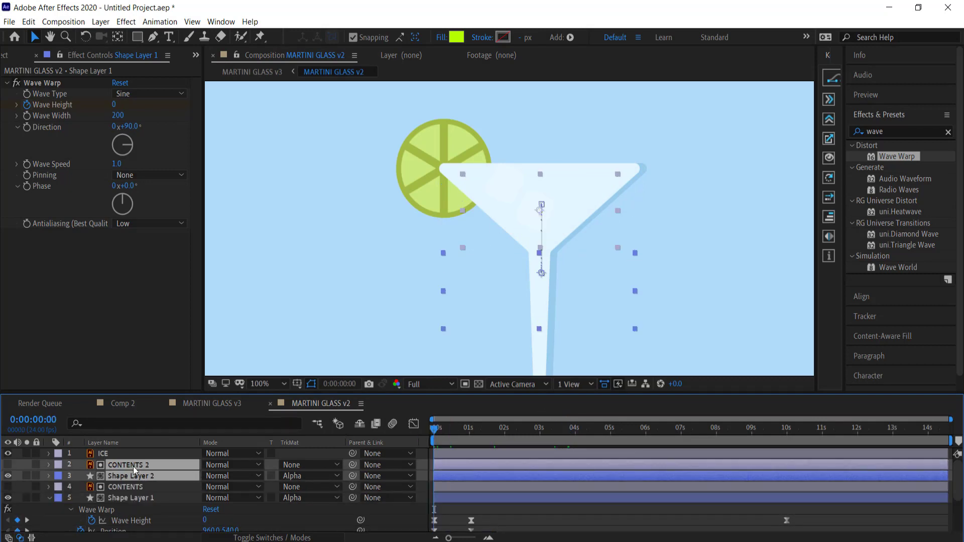
Step: Set Shape Layer 2's Wave Warp to a Wave Width of 240 and a Direction of -90°
click(136, 497)
click(142, 476)
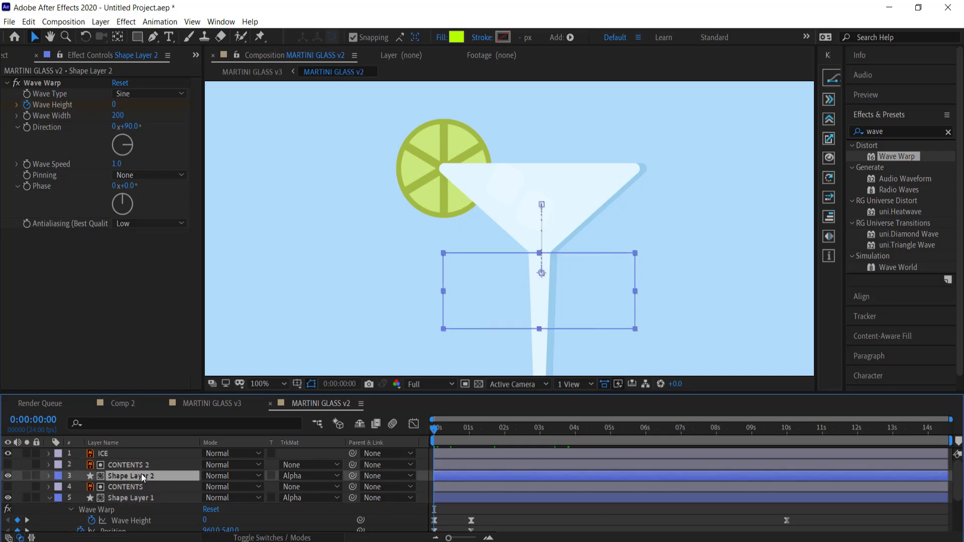
click(126, 116)
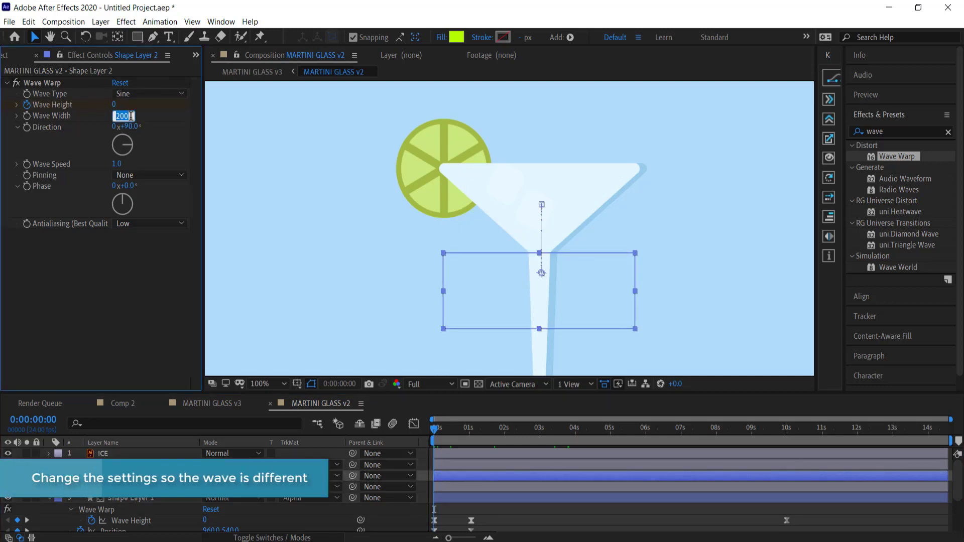
text(2)
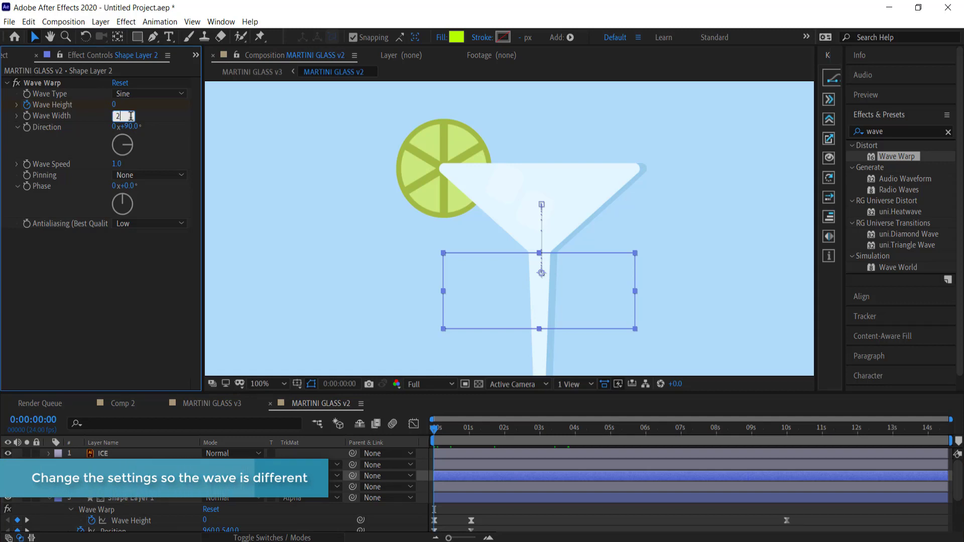
text(40)
key(Return)
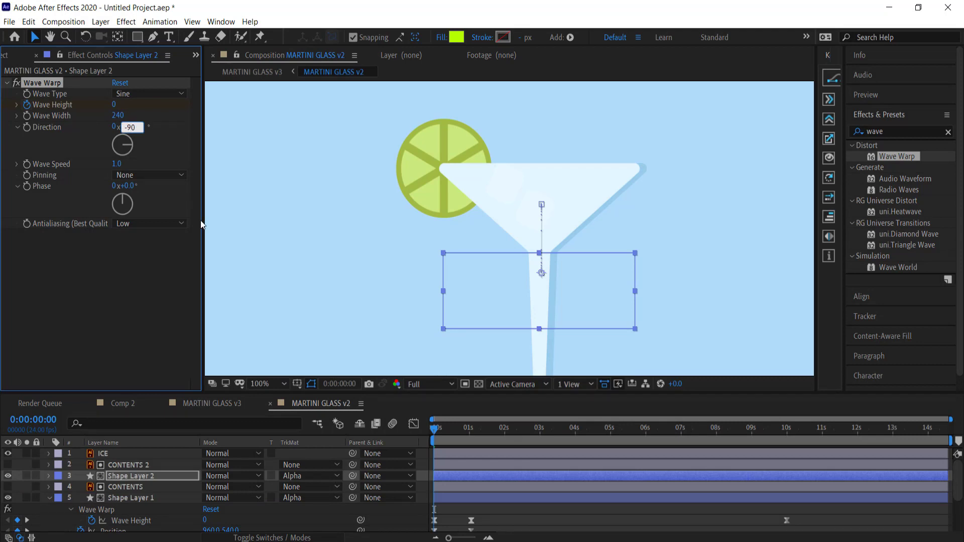
text(-90)
key(Return)
Step: Change Shape Layer 2's fill to yellow F3DC00 and preview the two liquid layers filling the glass
click(457, 39)
drag(661, 282, 665, 318)
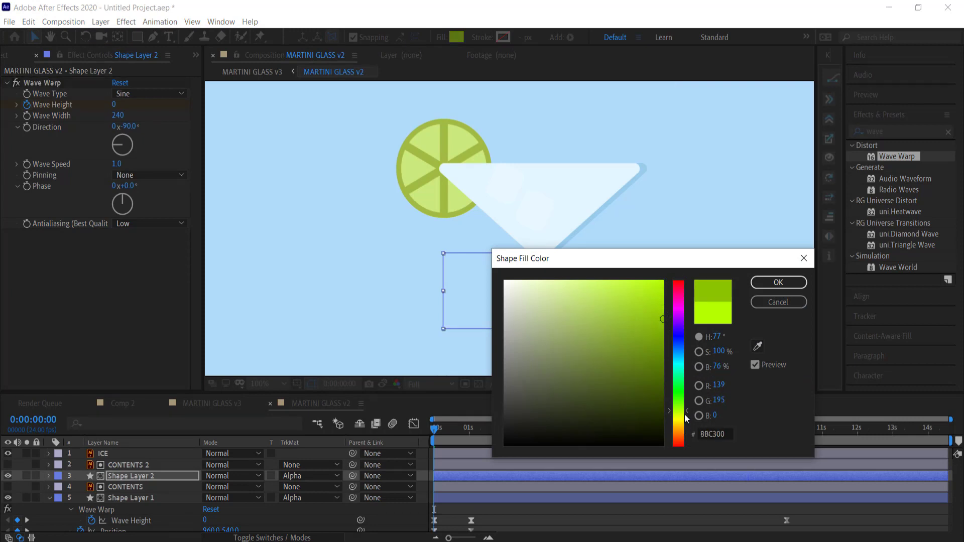
drag(686, 412, 686, 415)
drag(657, 340, 659, 355)
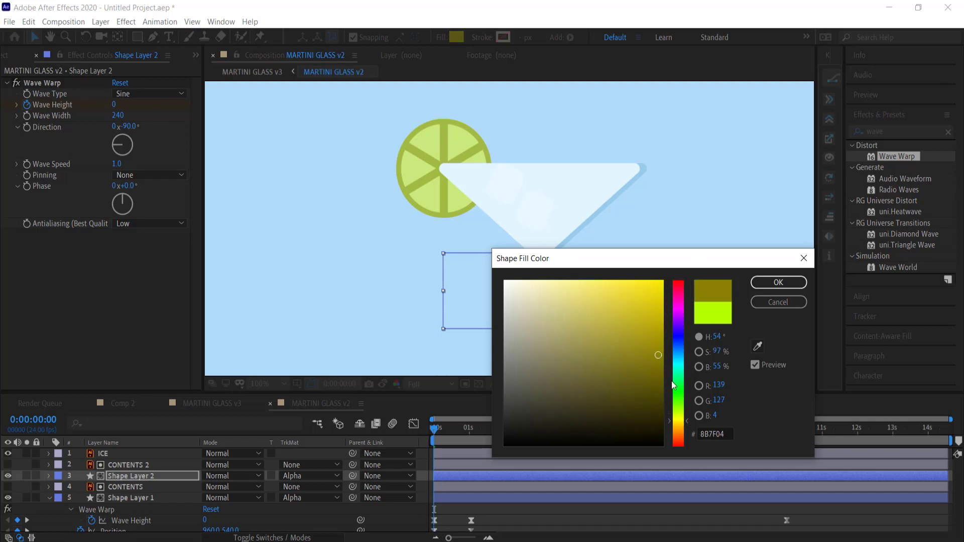
drag(653, 306, 663, 287)
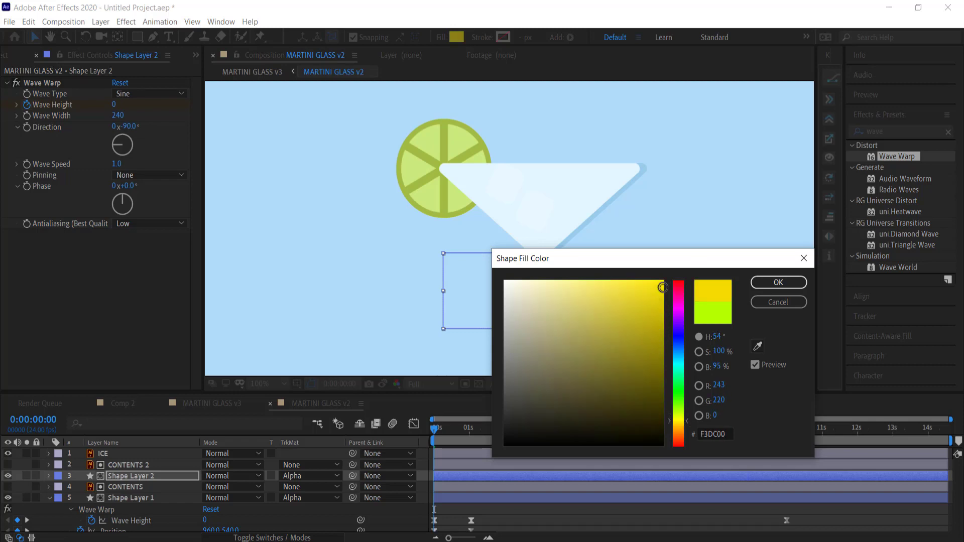
click(761, 279)
drag(436, 429, 451, 429)
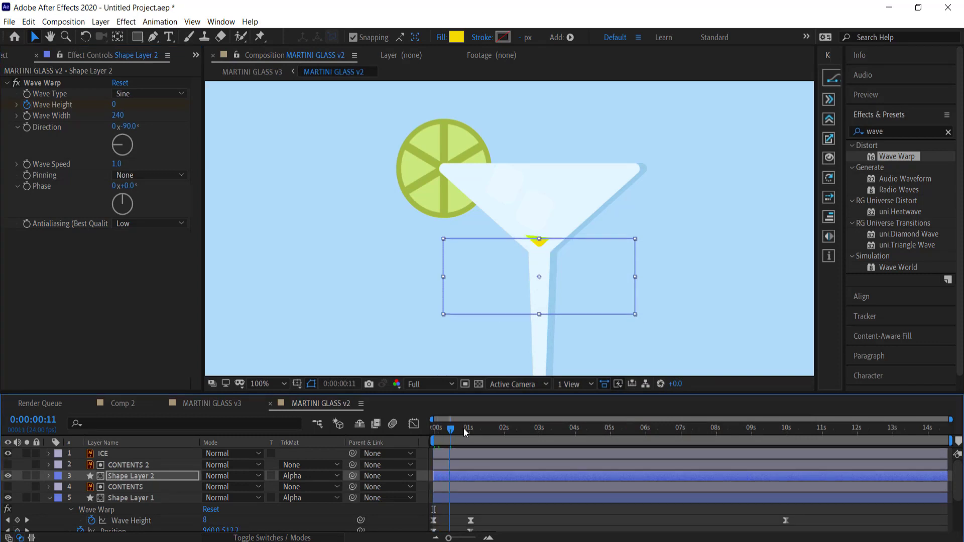
key(space)
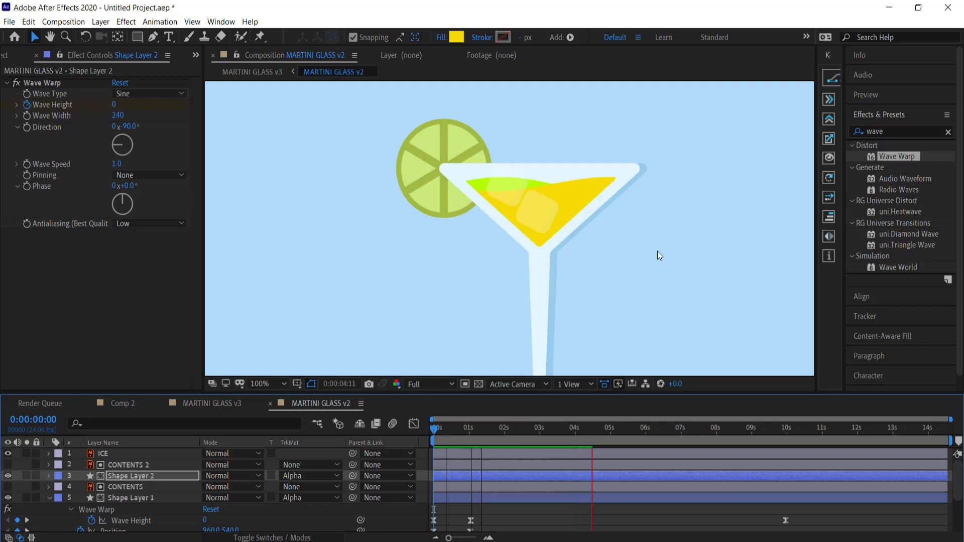
key(space)
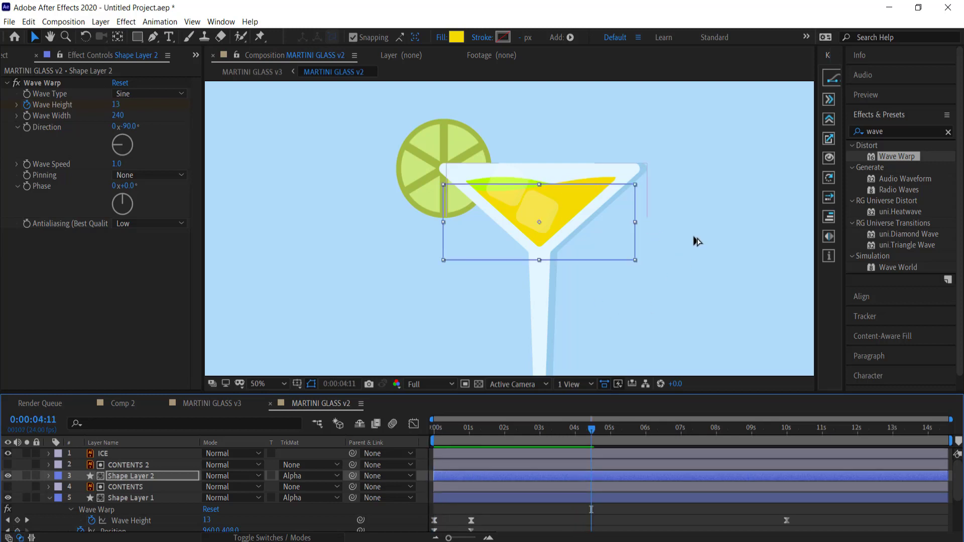
Step: Keyframe the ICE layer's Position to drop from Y -188.9 at 0:00:00:00 to its place in the glass at 0:00:01:00
scroll(697, 242, down, 2)
scroll(707, 236, up, 2)
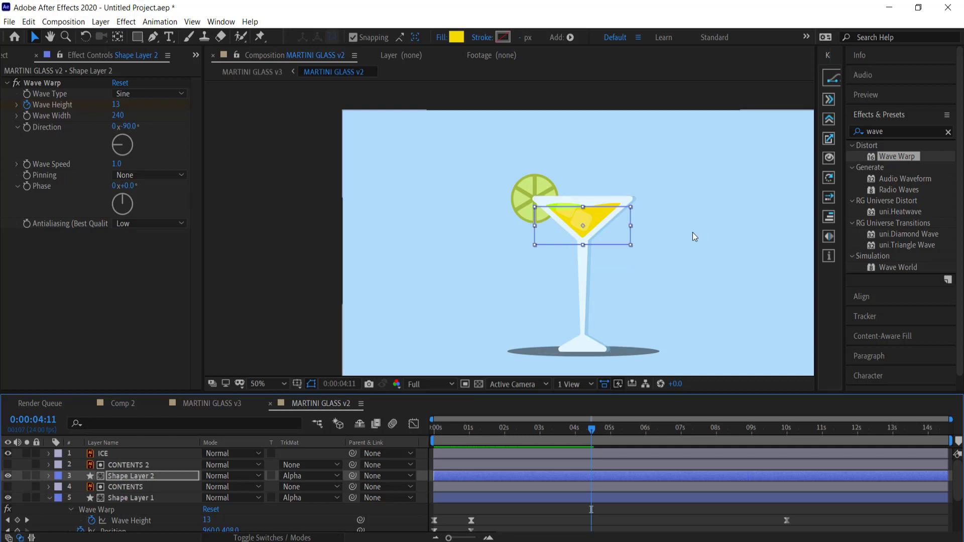
click(122, 454)
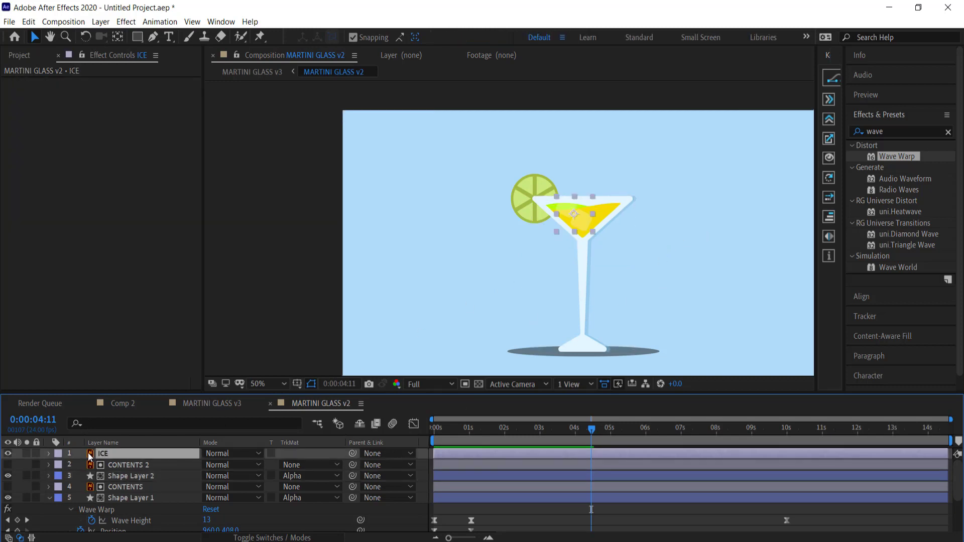
key(p)
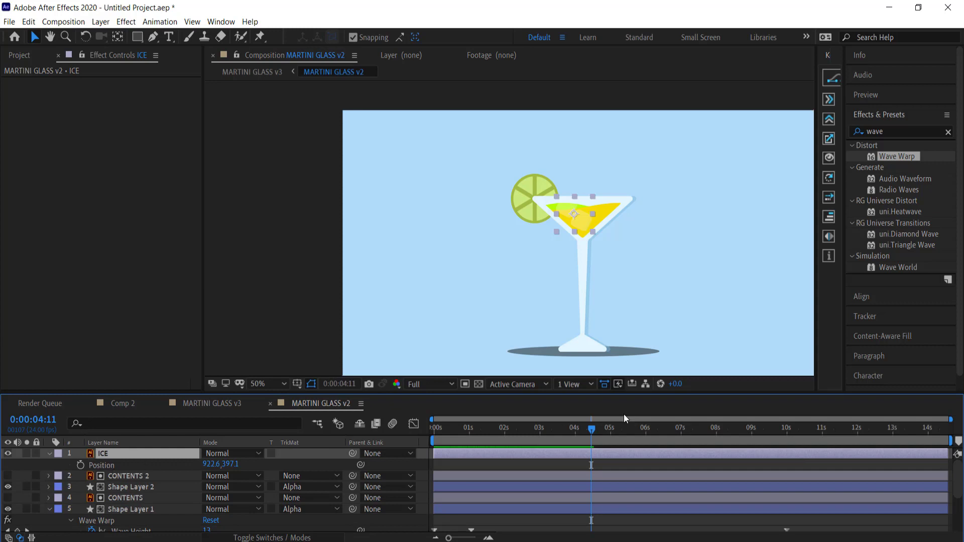
drag(581, 431, 469, 433)
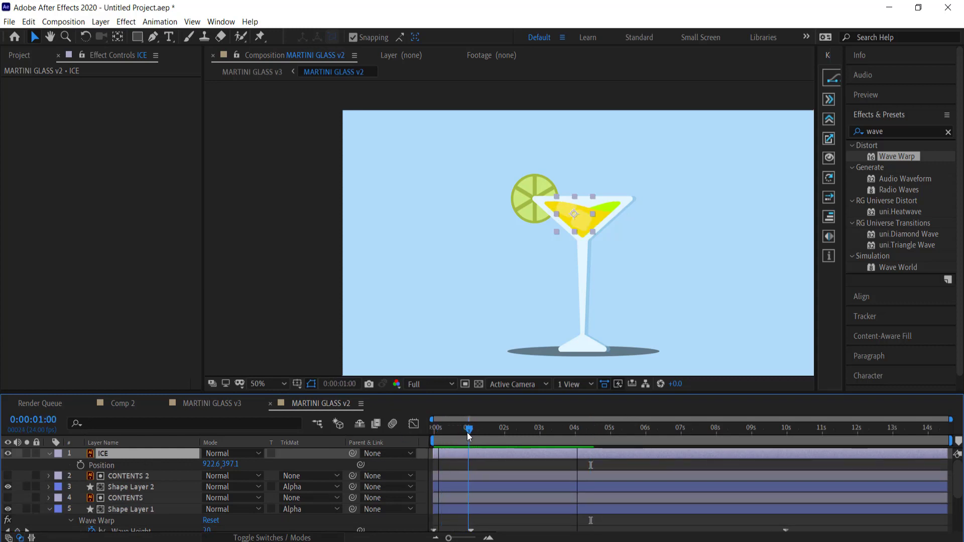
click(81, 466)
drag(470, 428, 420, 427)
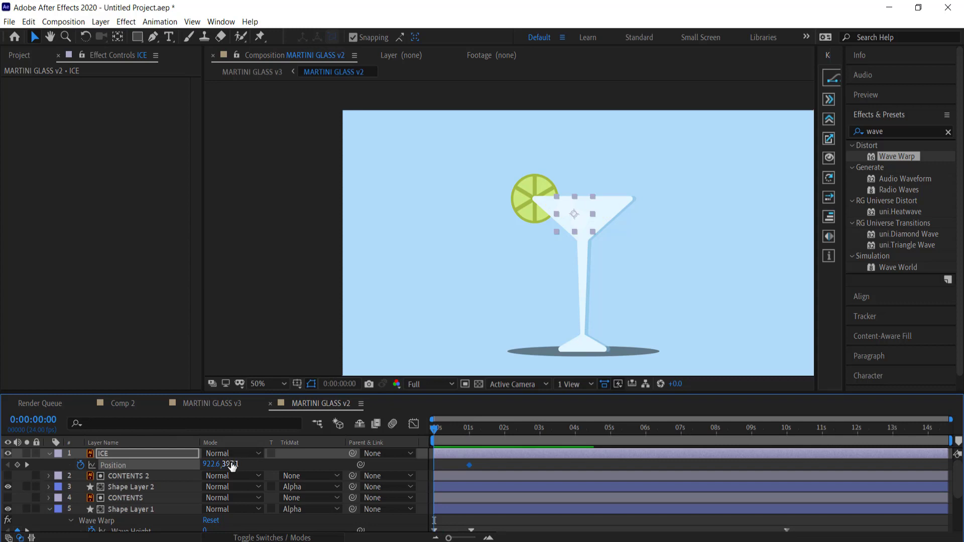
drag(232, 466, 100, 466)
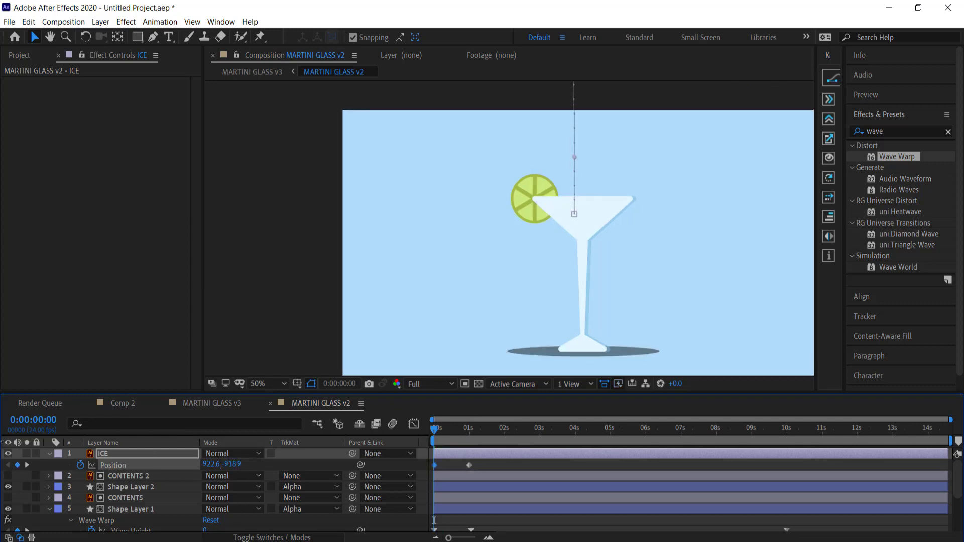
drag(43, 442, 50, 436)
right_click(54, 437)
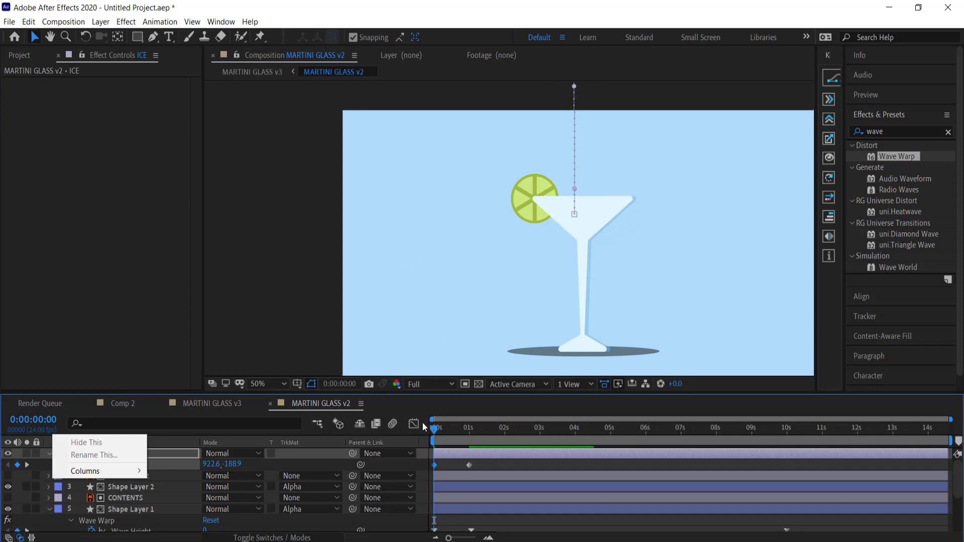
drag(433, 426, 422, 427)
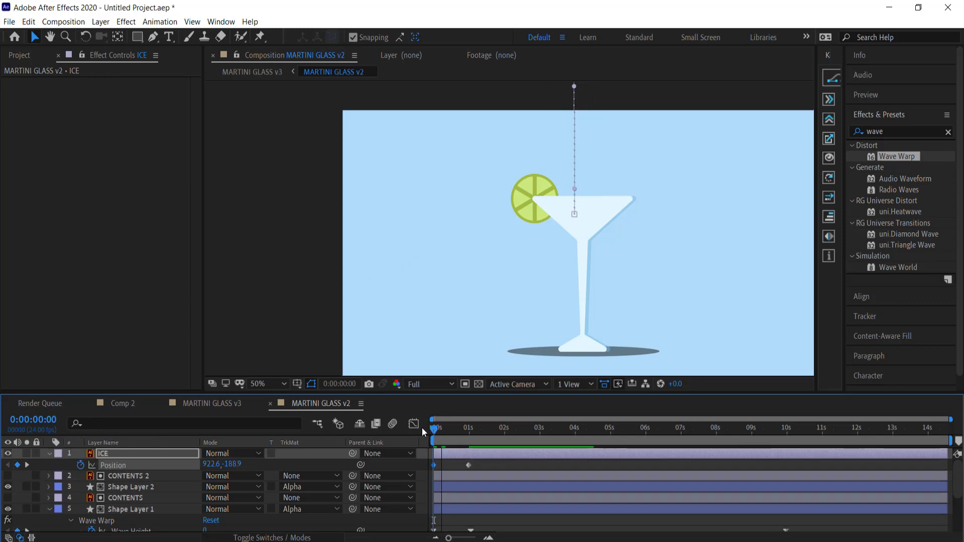
Step: Apply Easy Ease to both Position keyframes of the ICE layer
click(485, 467)
click(434, 465)
right_click(435, 465)
mouse_move(471, 461)
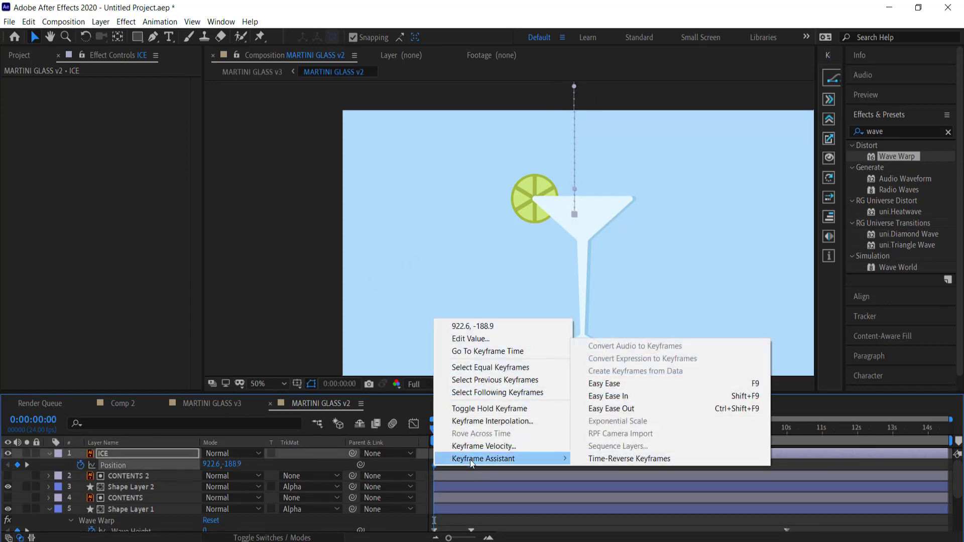
click(605, 384)
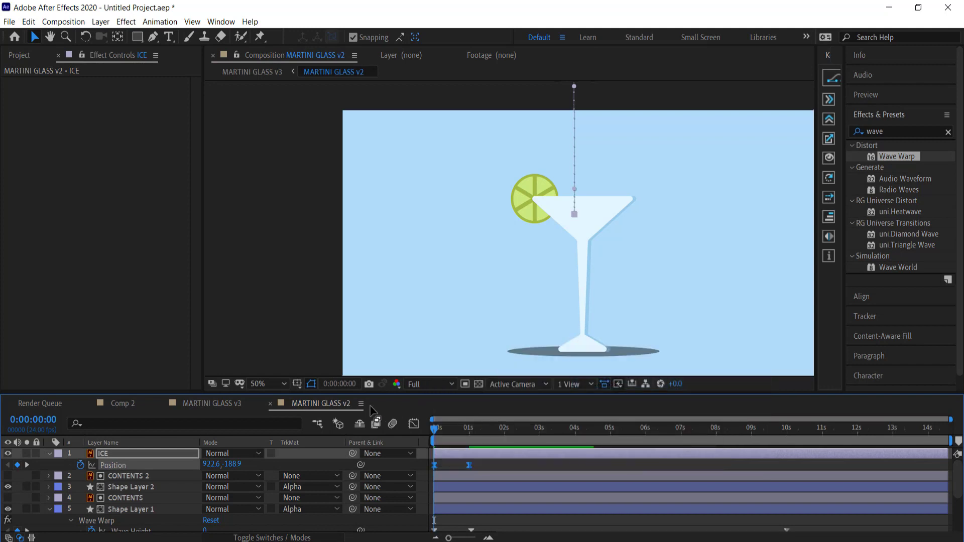
Step: Reshape the ICE Position speed graph into a sharp peak midway between the keyframes and preview the drop
click(414, 425)
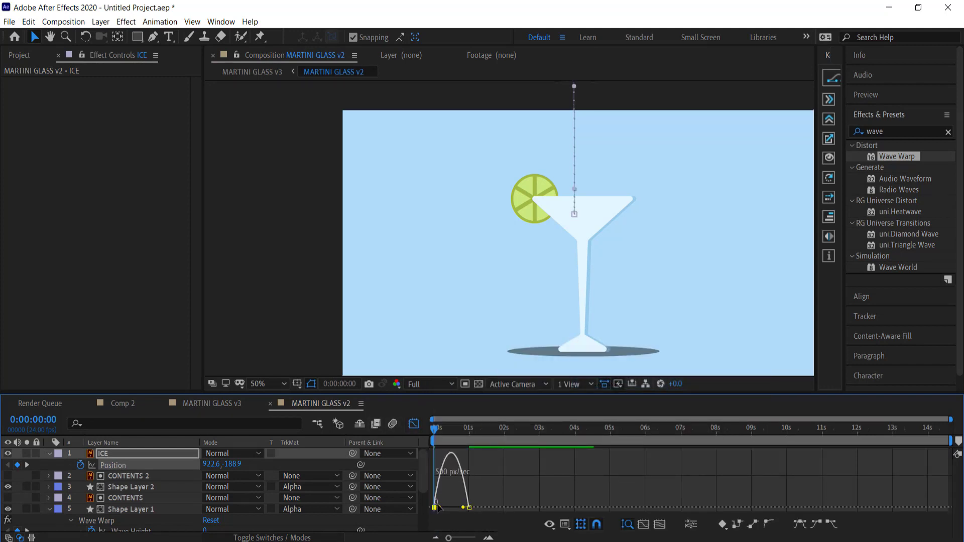
mouse_move(439, 508)
mouse_down()
mouse_move(467, 509)
mouse_move(455, 508)
mouse_up()
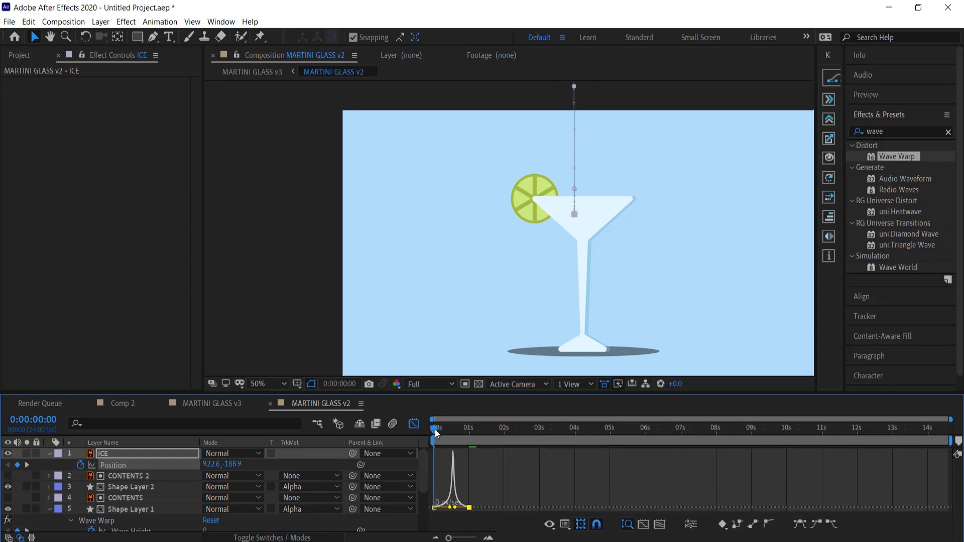
key(space)
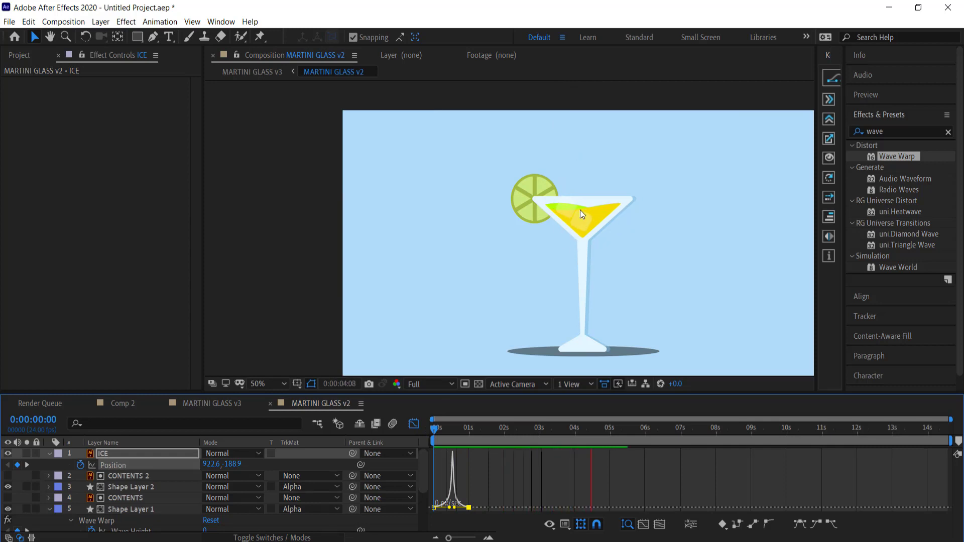
key(space)
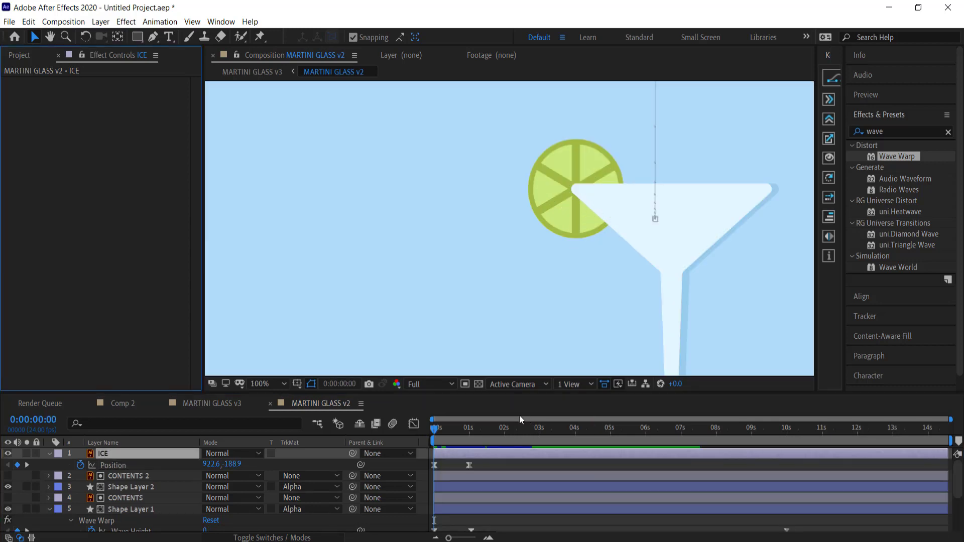
Step: Add the expression wiggle(1,10) to the ICE layer's Position
drag(466, 427, 491, 426)
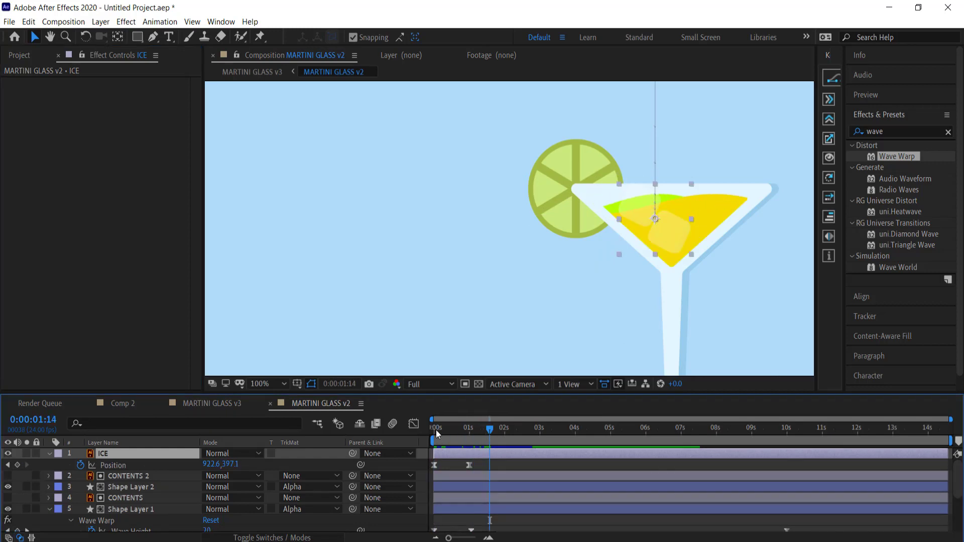
alt+click(81, 465)
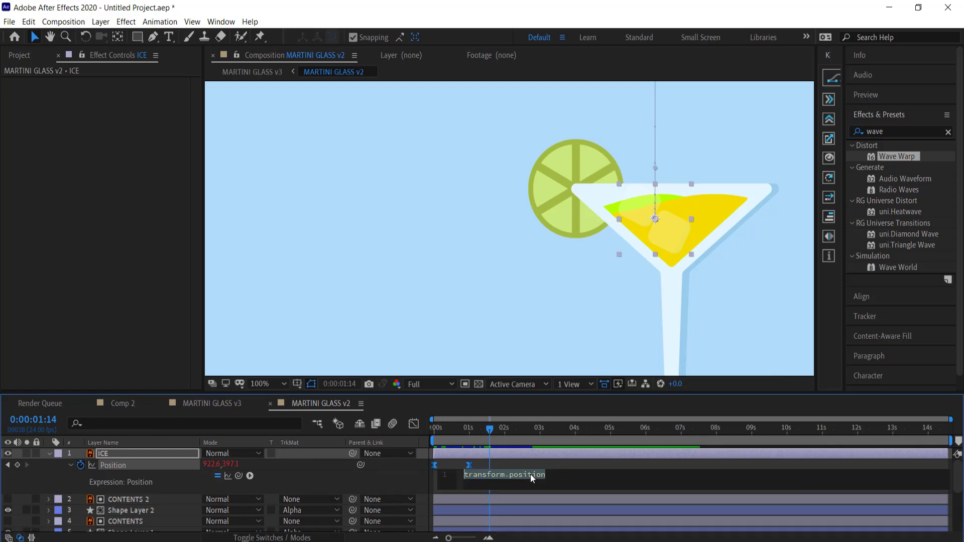
text(wiggle)
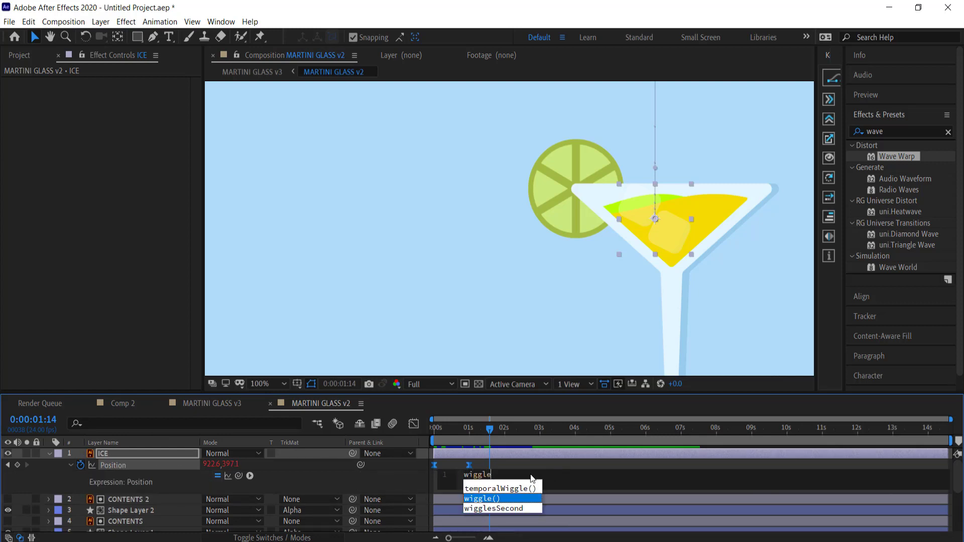
text((1,)
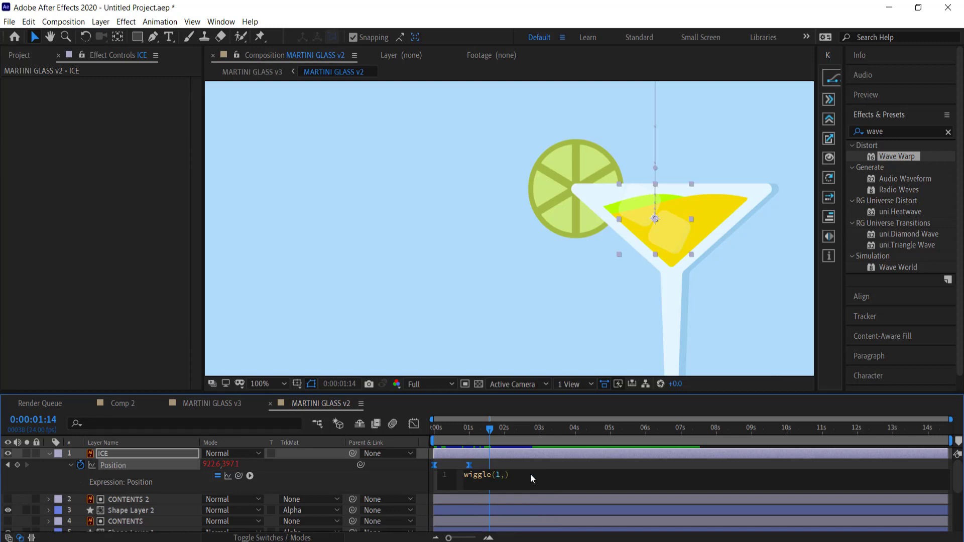
text(10)
key(Return)
key(BackSpace)
key(End)
Step: Play the animation to check the ice floating in the liquid, and replay it from the start
mouse_move(488, 431)
mouse_down()
mouse_move(456, 430)
mouse_move(505, 434)
mouse_up()
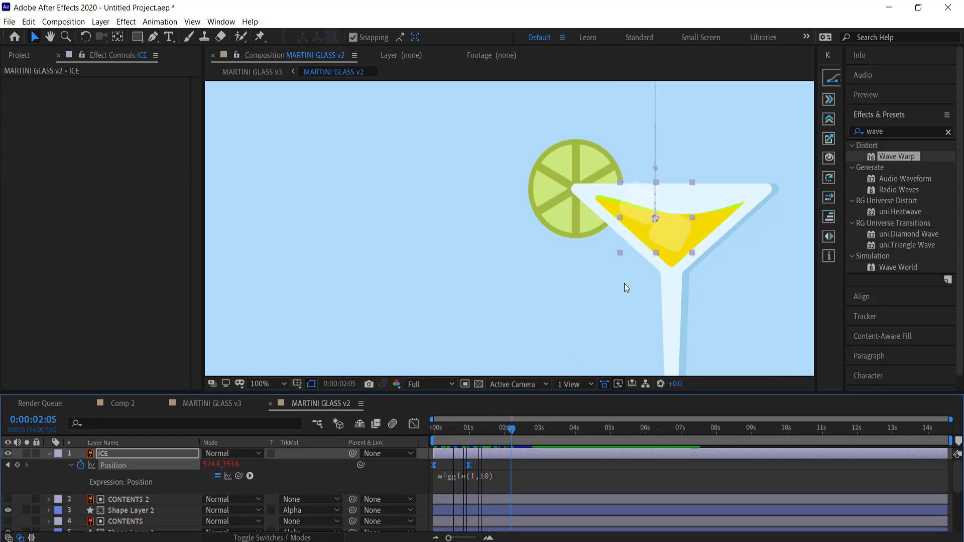
key(space)
scroll(665, 219, up, 1)
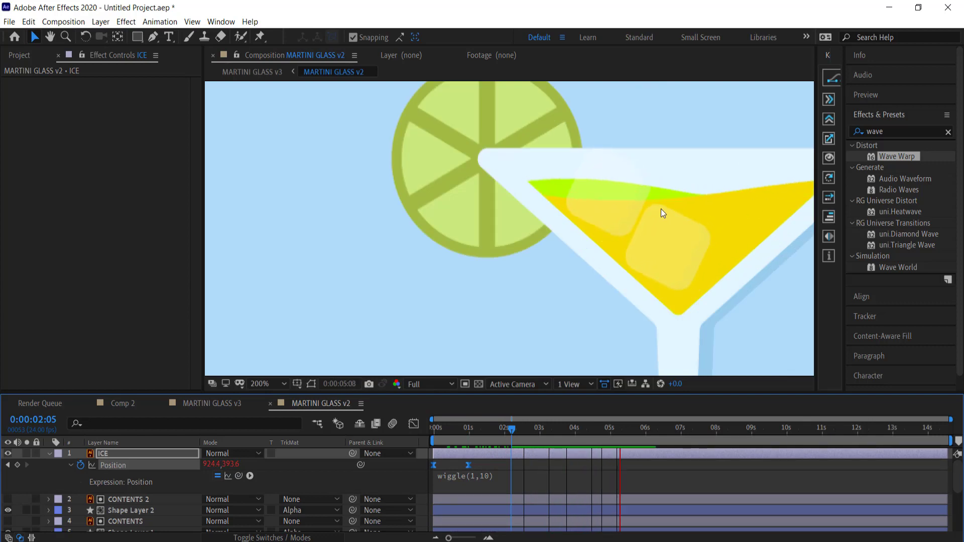
scroll(425, 297, down, 2)
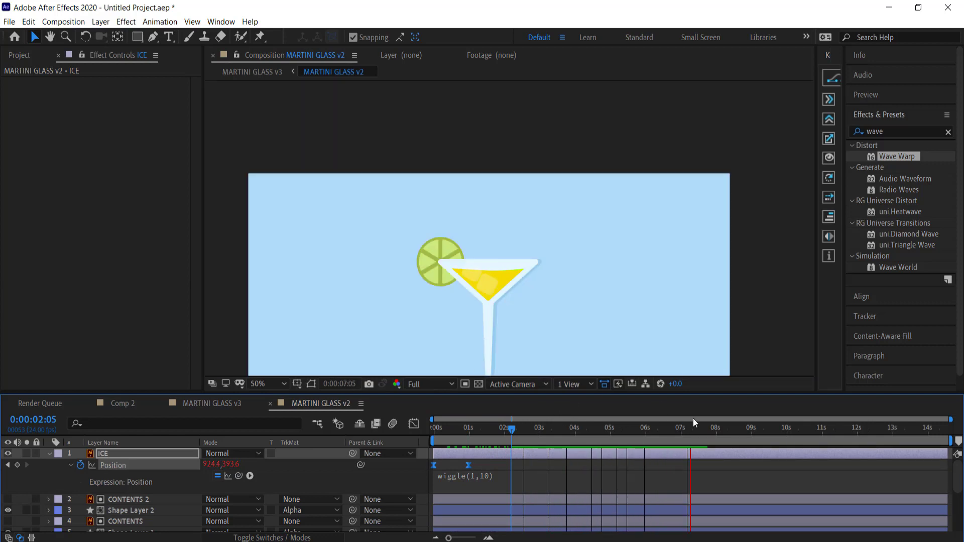
click(715, 431)
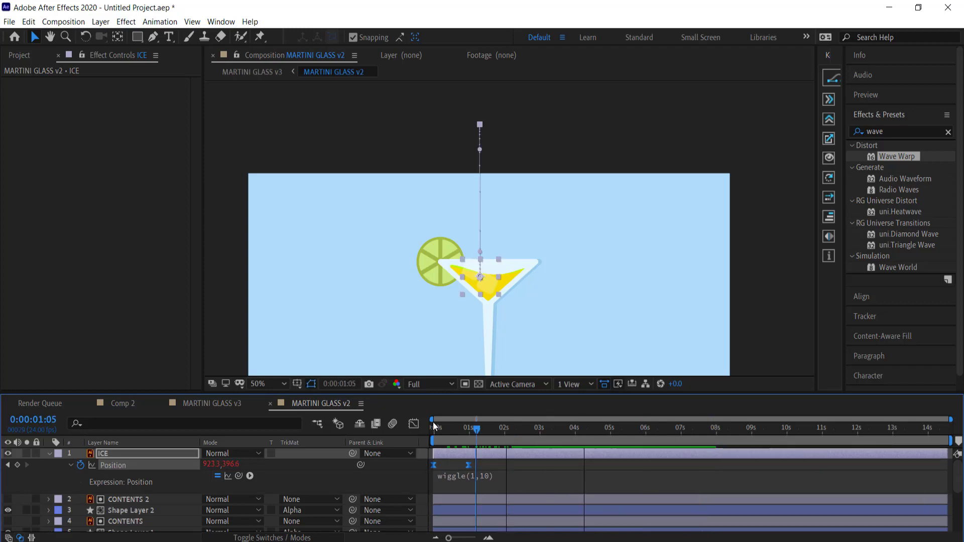
key(Home)
key(space)
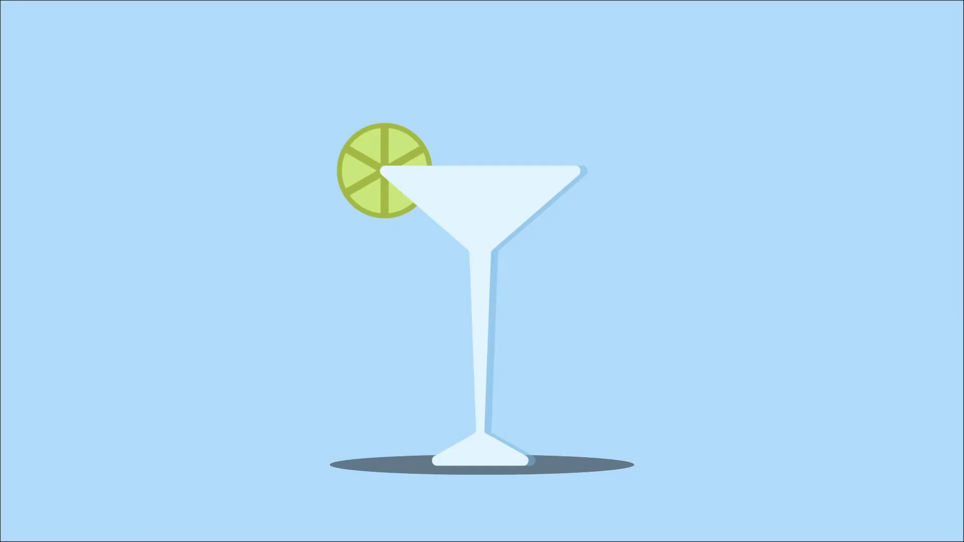